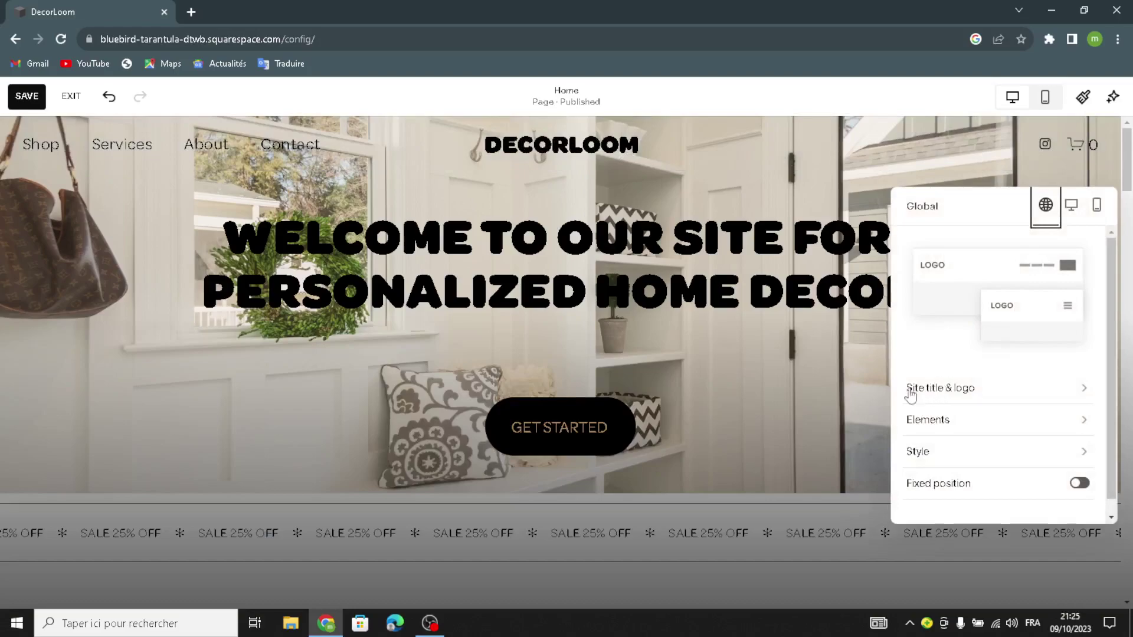
# Review the DecorLoom site title and the logo and mobile logo options
pyautogui.click(957, 390)
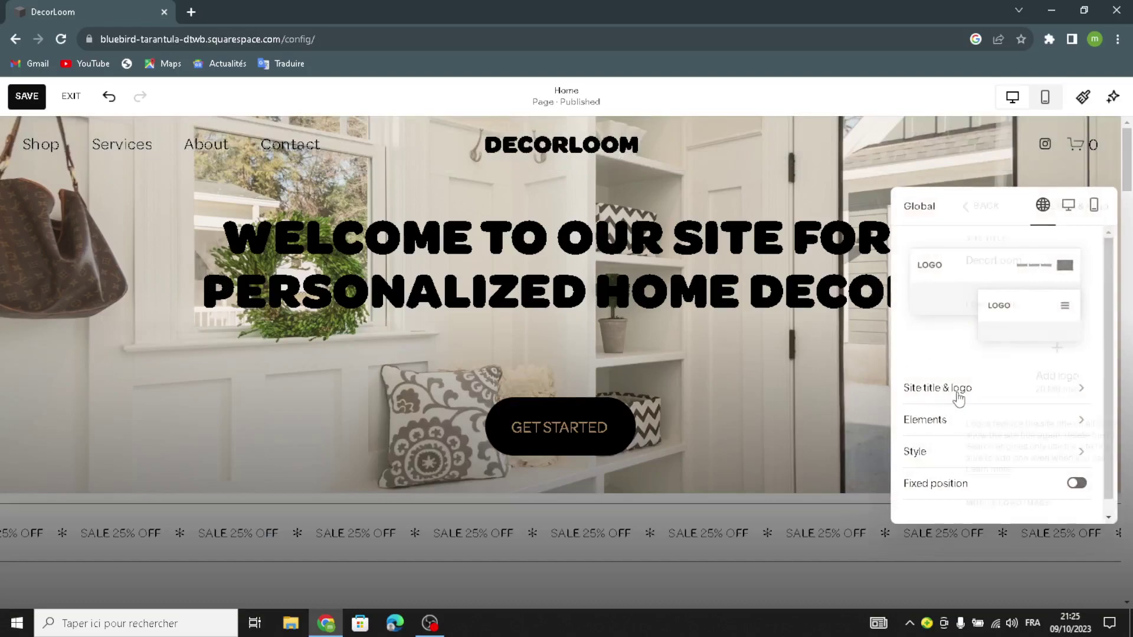
pyautogui.click(991, 263)
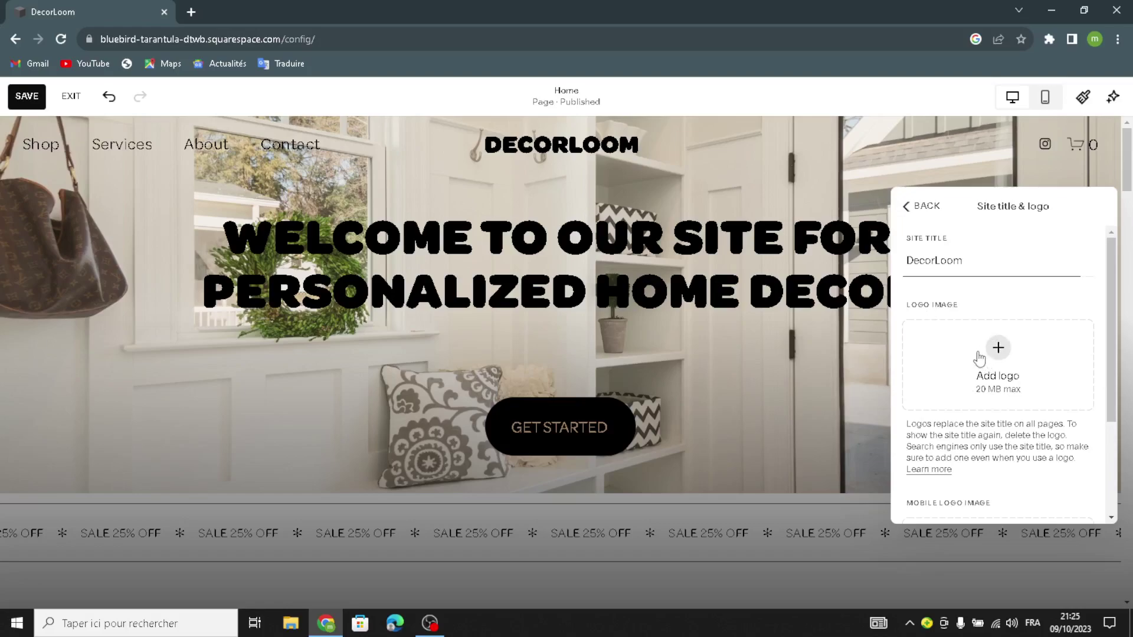
pyautogui.click(979, 358)
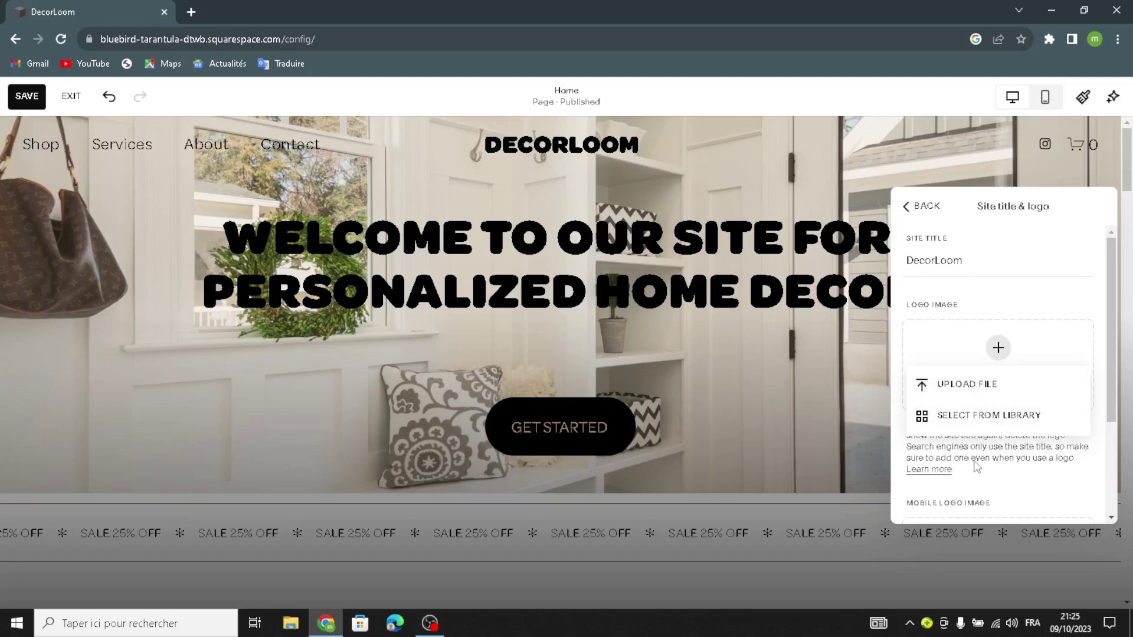
pyautogui.scroll(-3, 976, 467)
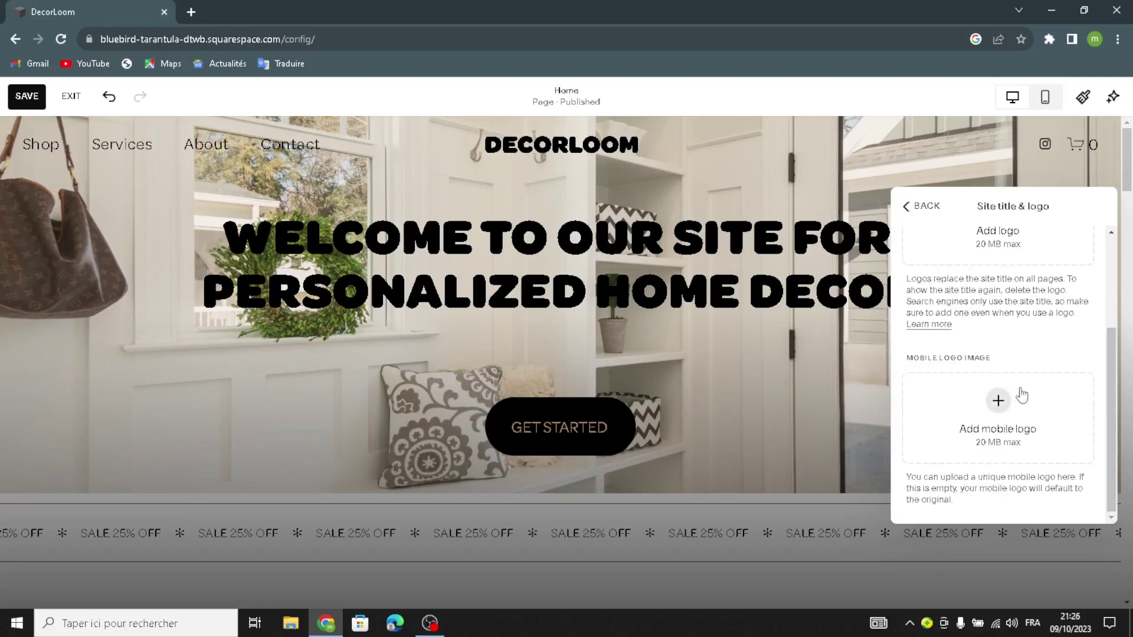
pyautogui.click(970, 399)
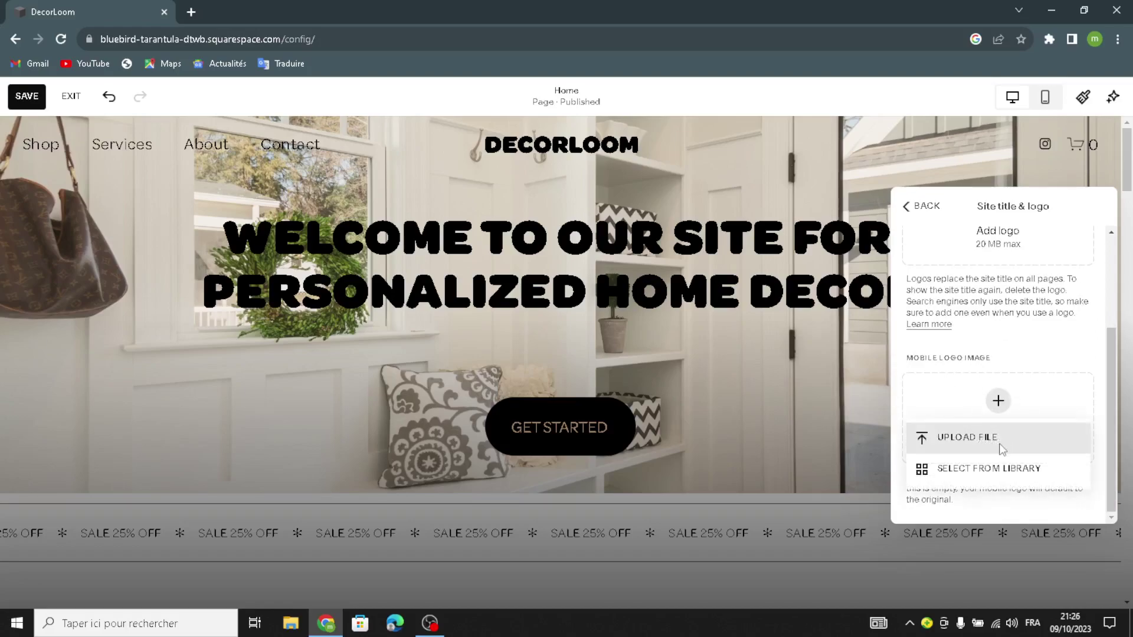
pyautogui.click(990, 373)
pyautogui.click(962, 225)
# Add and then remove a Get Started header button, and close the header settings
pyautogui.click(941, 425)
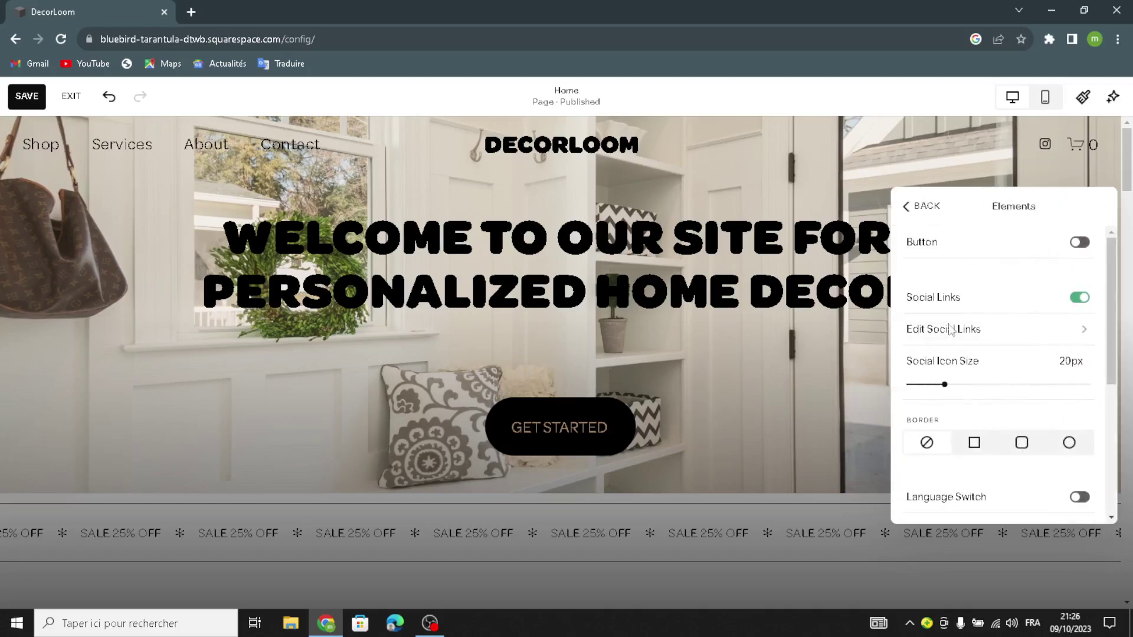
pyautogui.click(1079, 244)
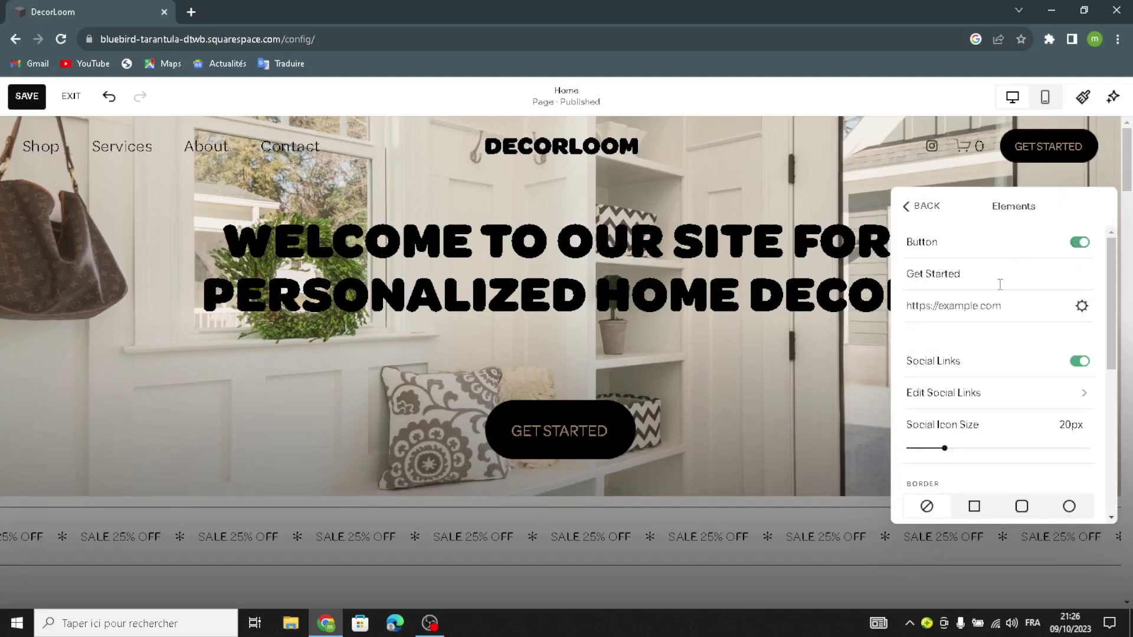
pyautogui.click(965, 289)
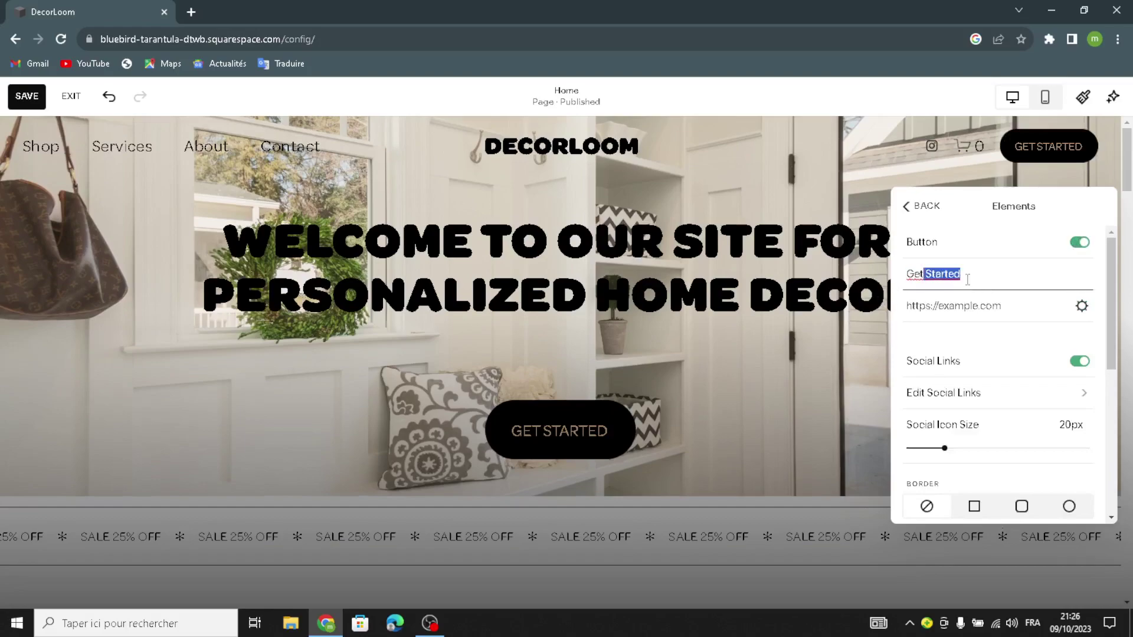
pyautogui.click(1075, 244)
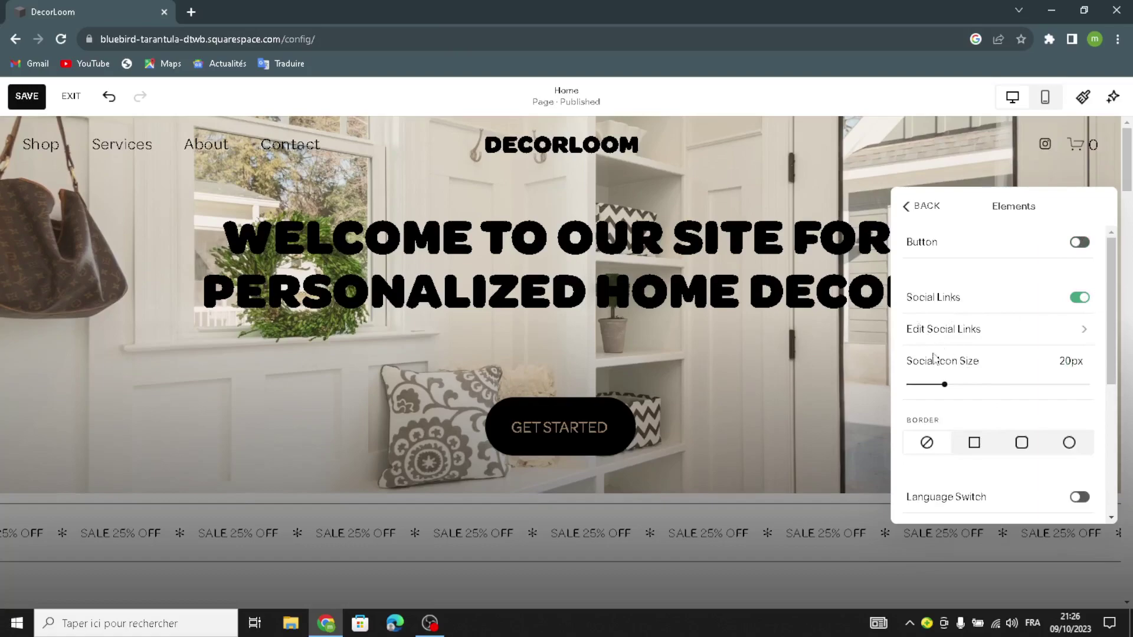
pyautogui.scroll(-5, 1021, 404)
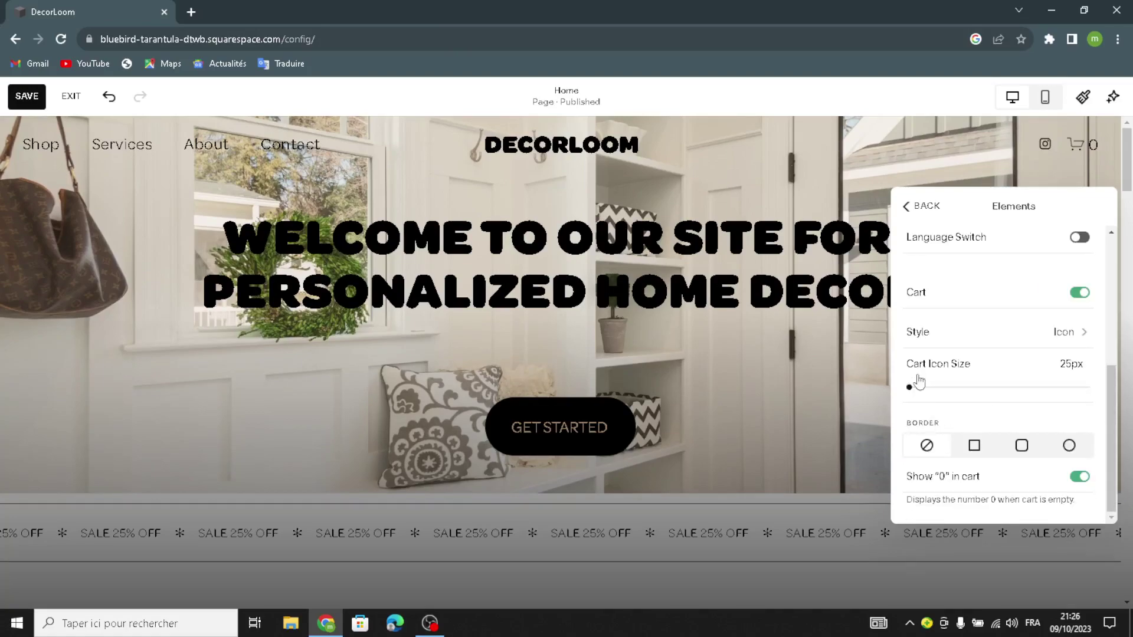
pyautogui.click(922, 206)
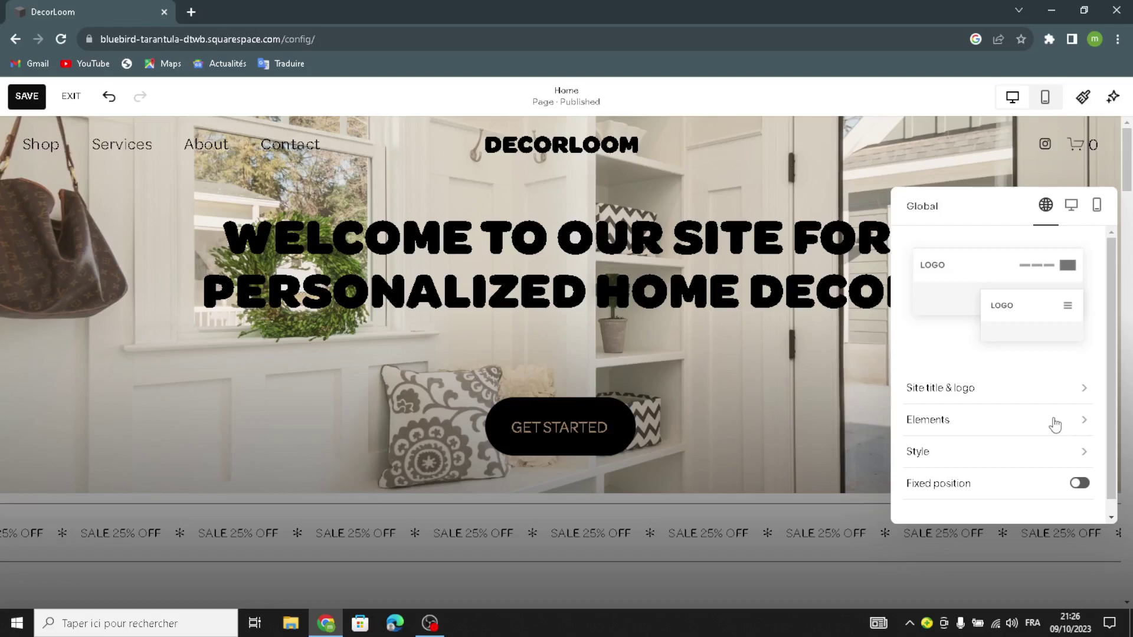
pyautogui.click(826, 408)
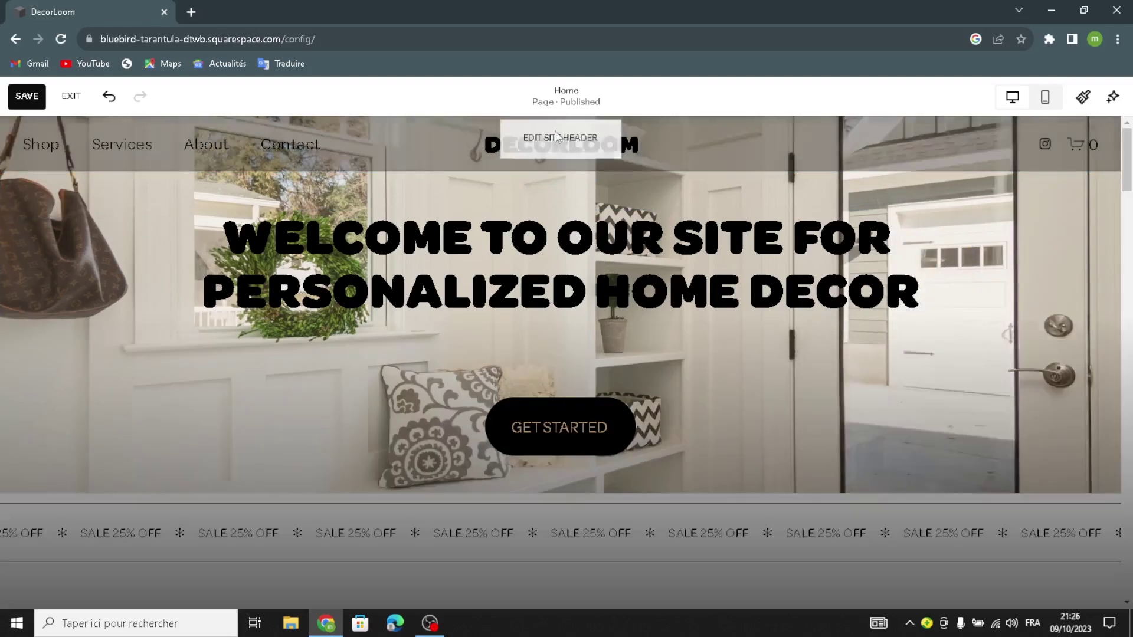
# Preview the header's desktop and mobile layouts, ending on the desktop settings
pyautogui.click(557, 136)
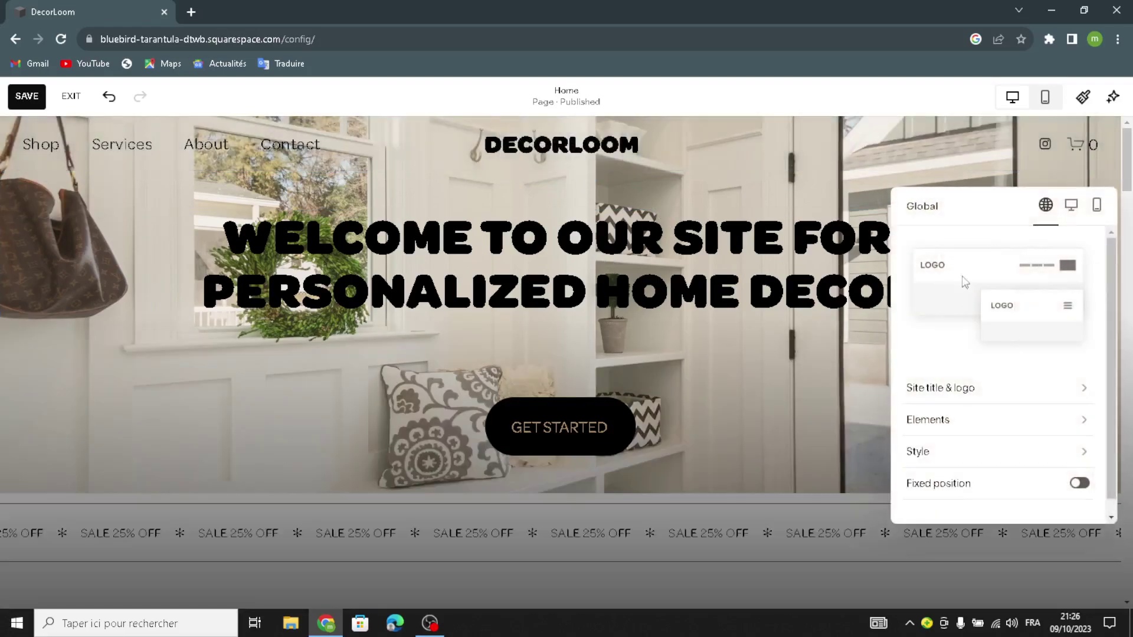
pyautogui.click(1071, 212)
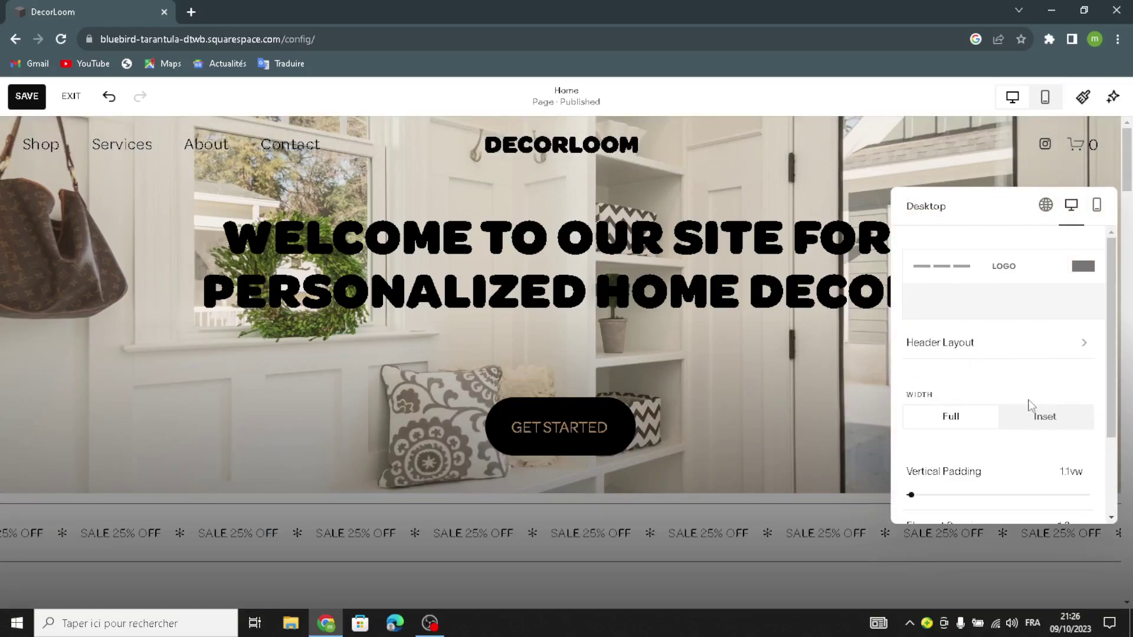
pyautogui.scroll(-1, 947, 408)
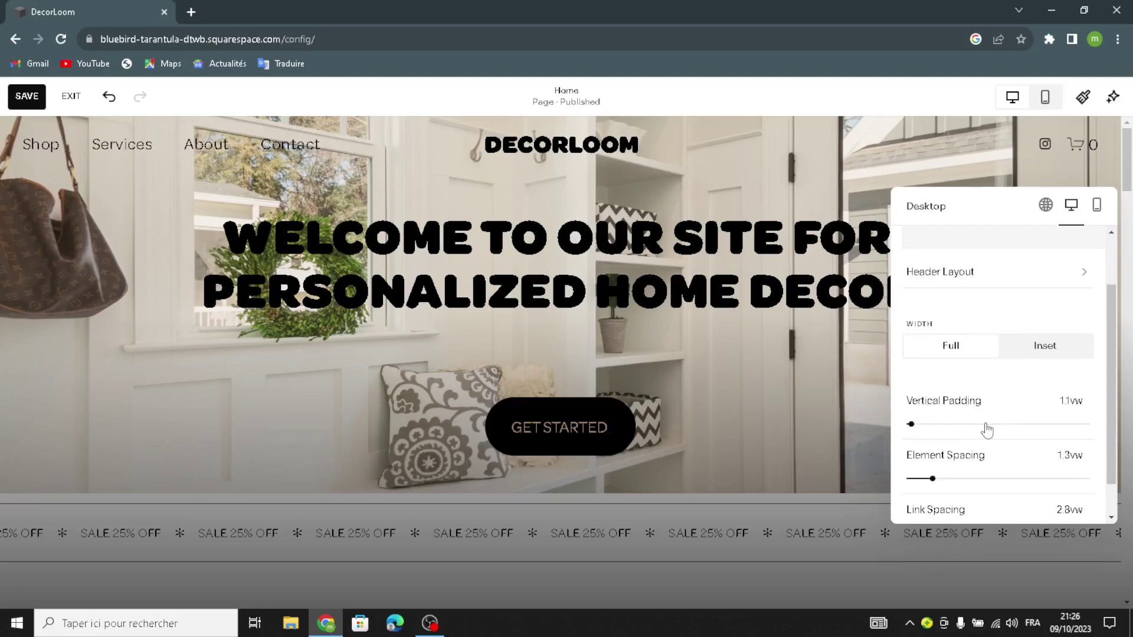
pyautogui.scroll(-1, 950, 490)
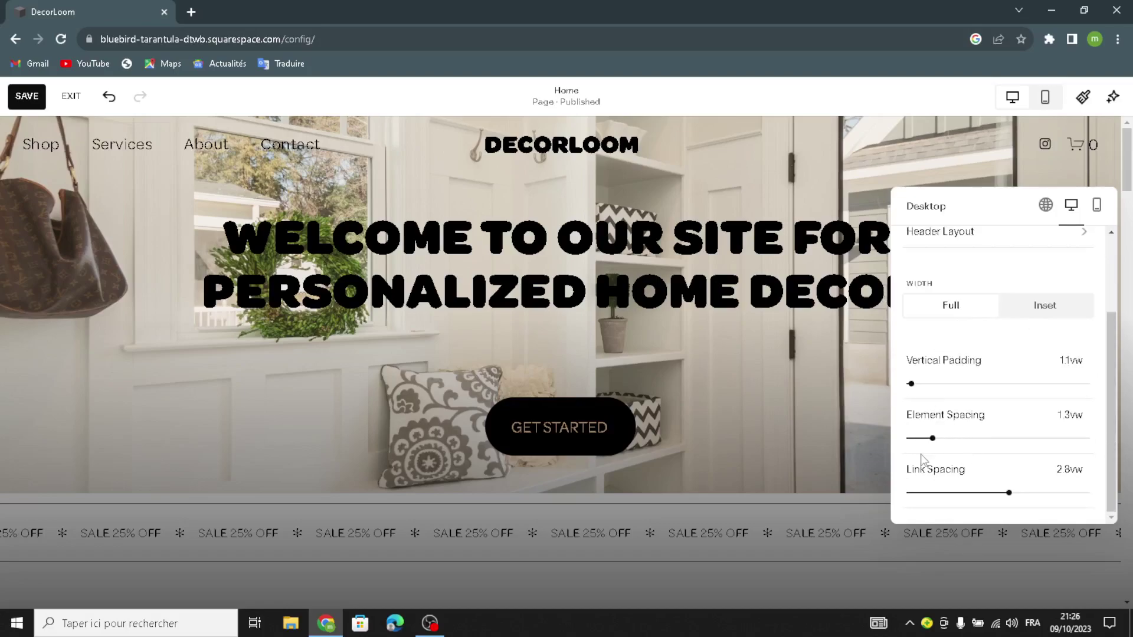
pyautogui.click(1098, 206)
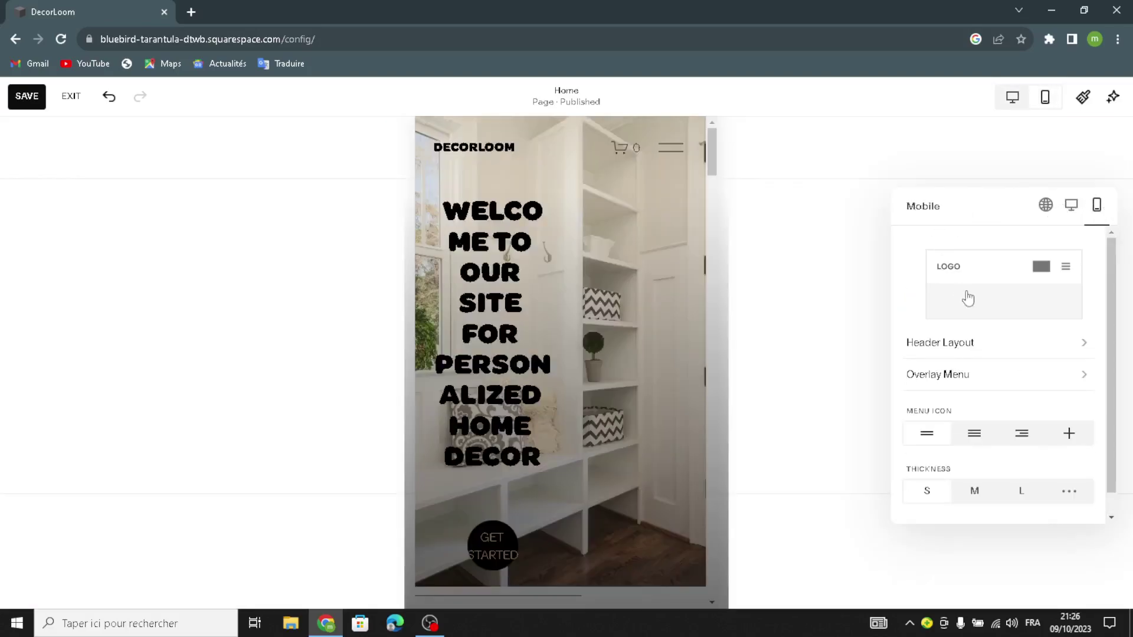
pyautogui.click(1072, 210)
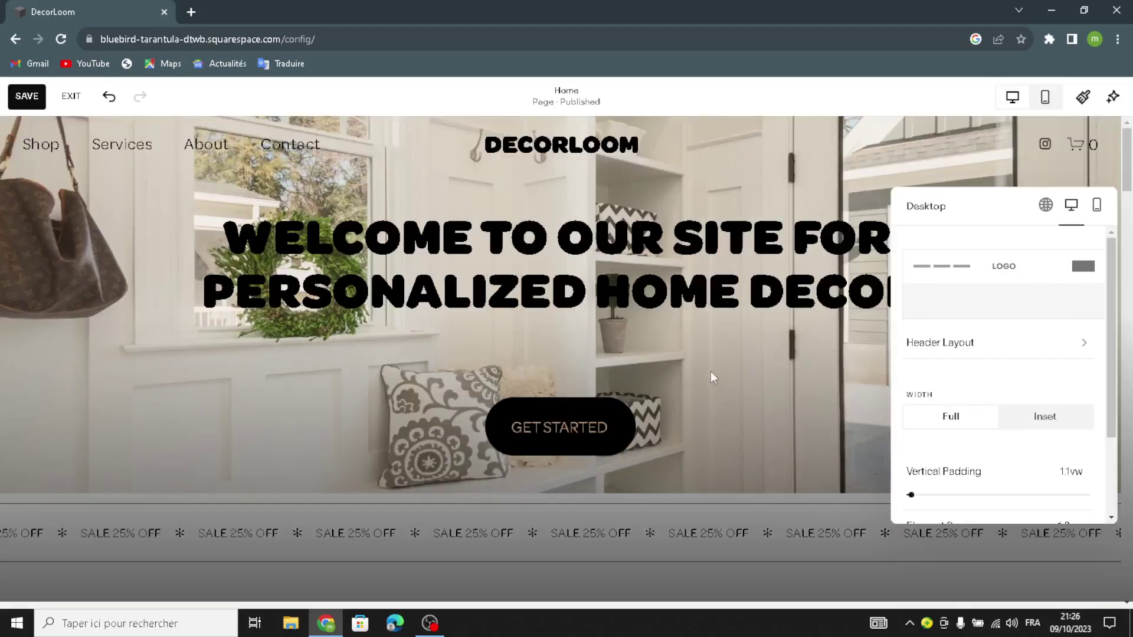
# Select the SALE 25% OFF banner and check its link settings without adding a link
pyautogui.click(711, 378)
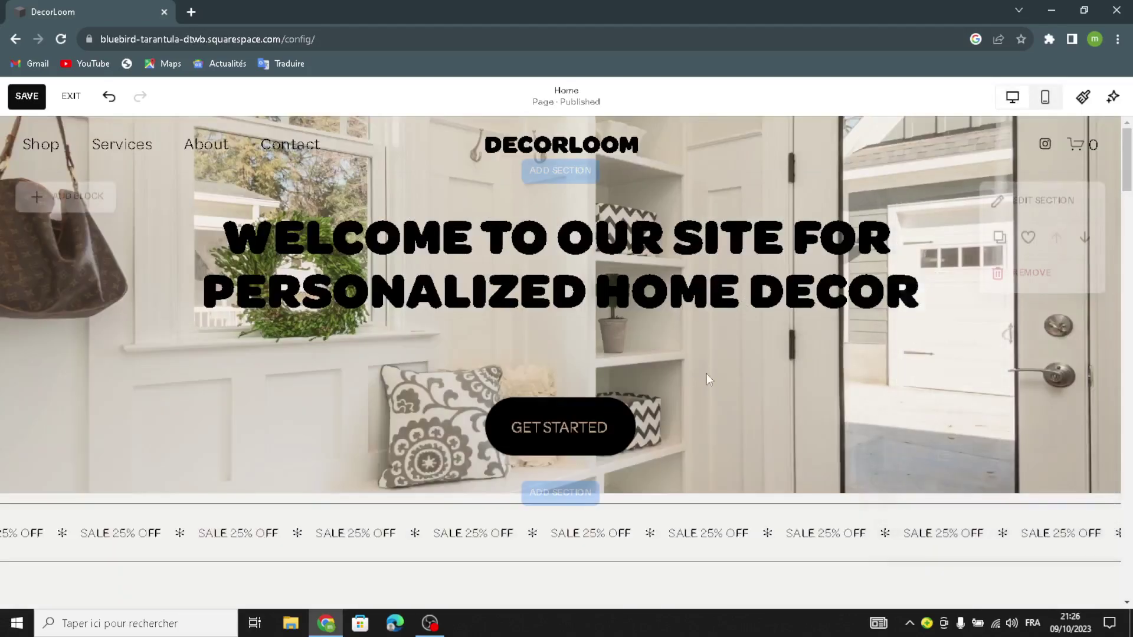
pyautogui.scroll(-1, 347, 546)
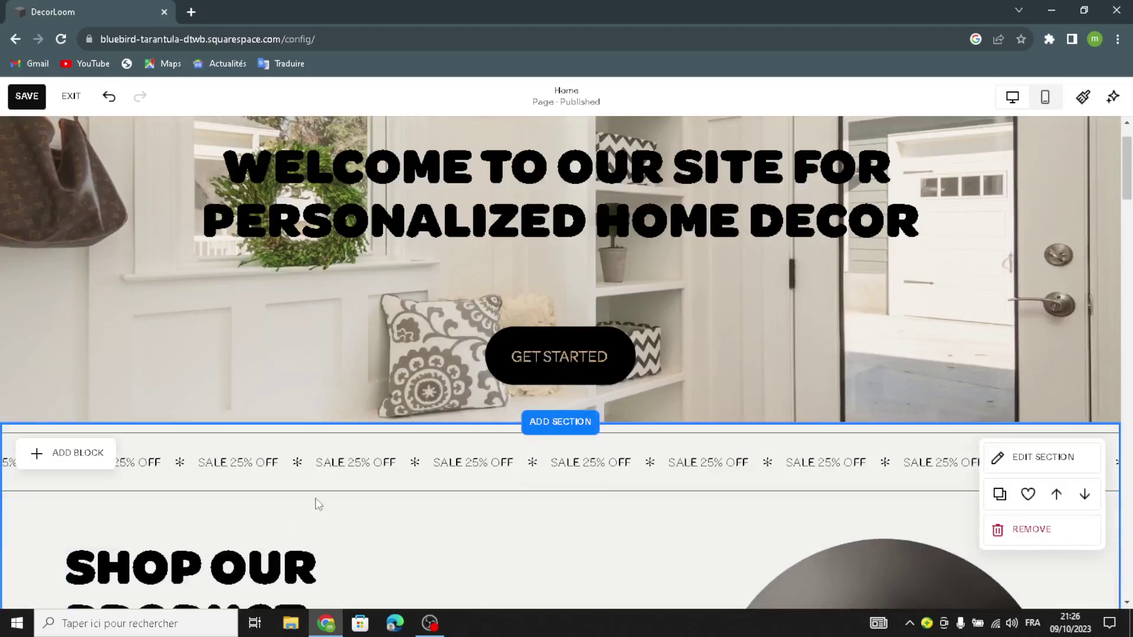
pyautogui.click(269, 469)
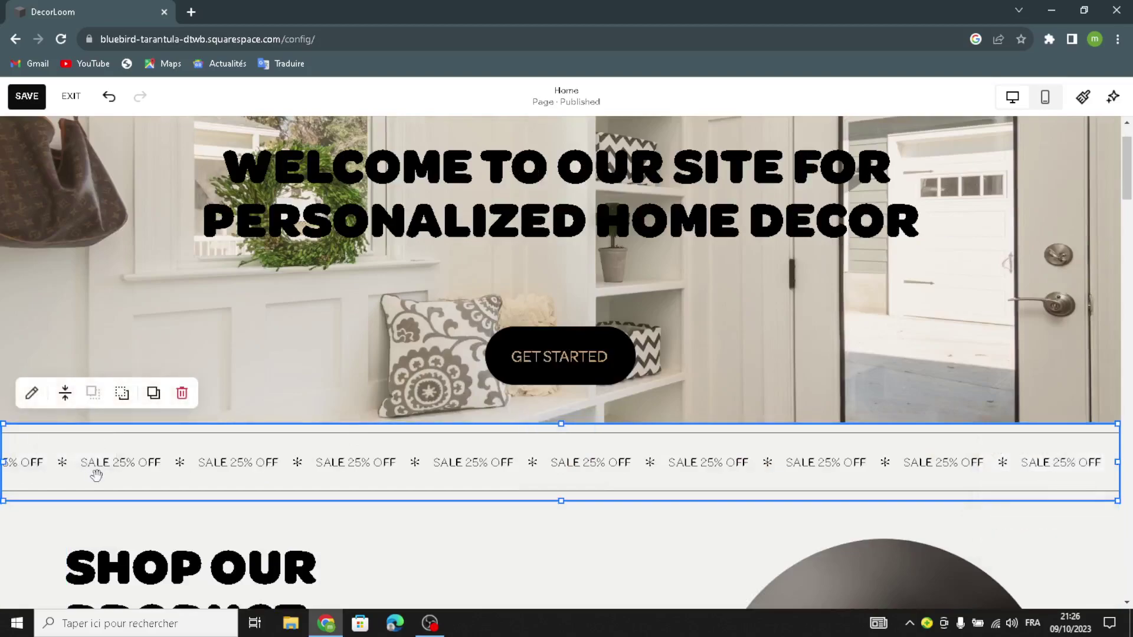
pyautogui.click(32, 392)
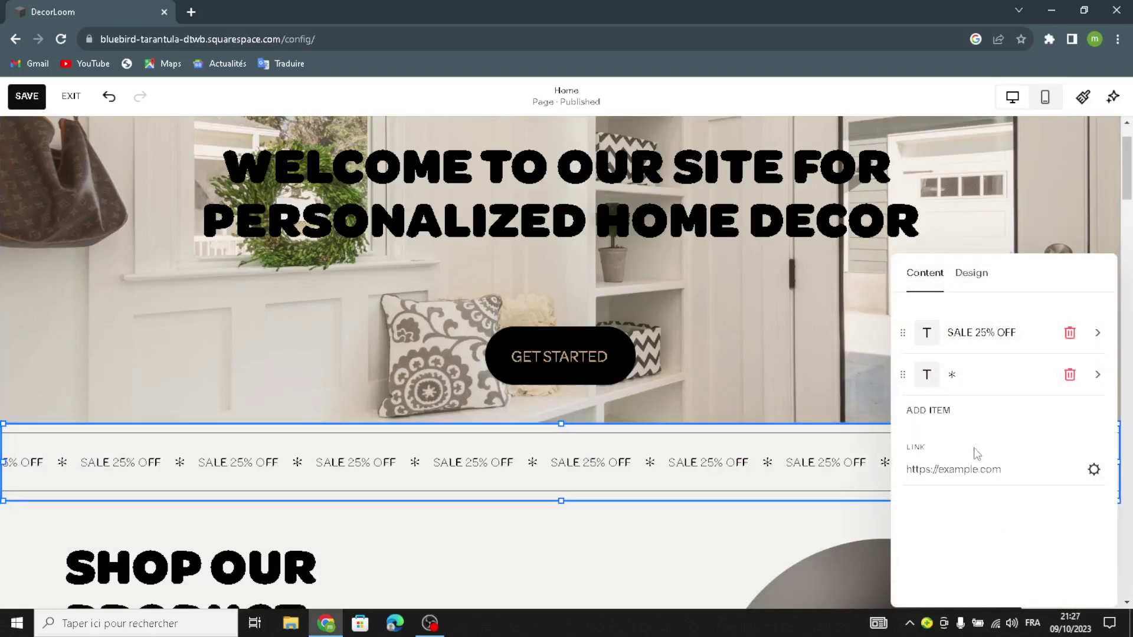
pyautogui.click(1094, 470)
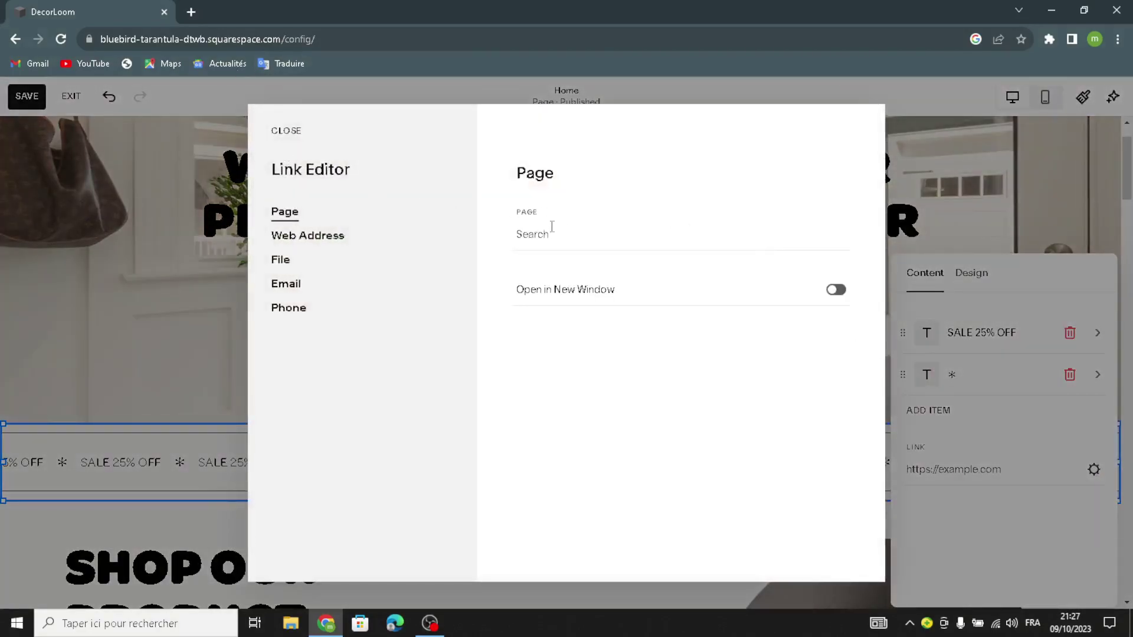
pyautogui.click(285, 131)
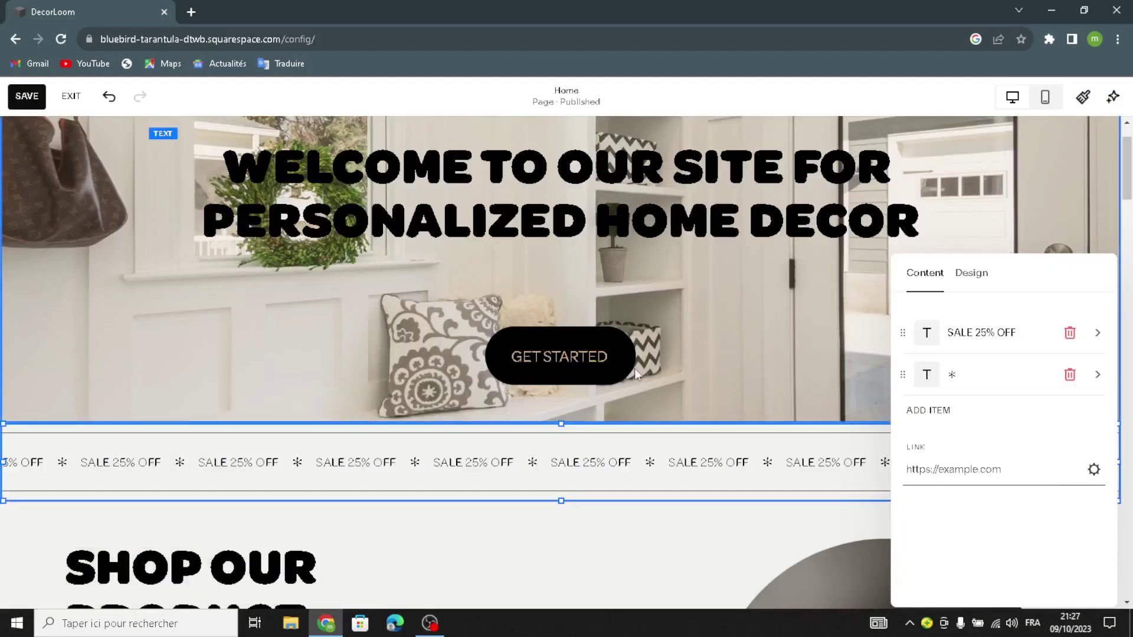
# Give the banner text a gentle wave and switch its text style to Heading
pyautogui.click(974, 277)
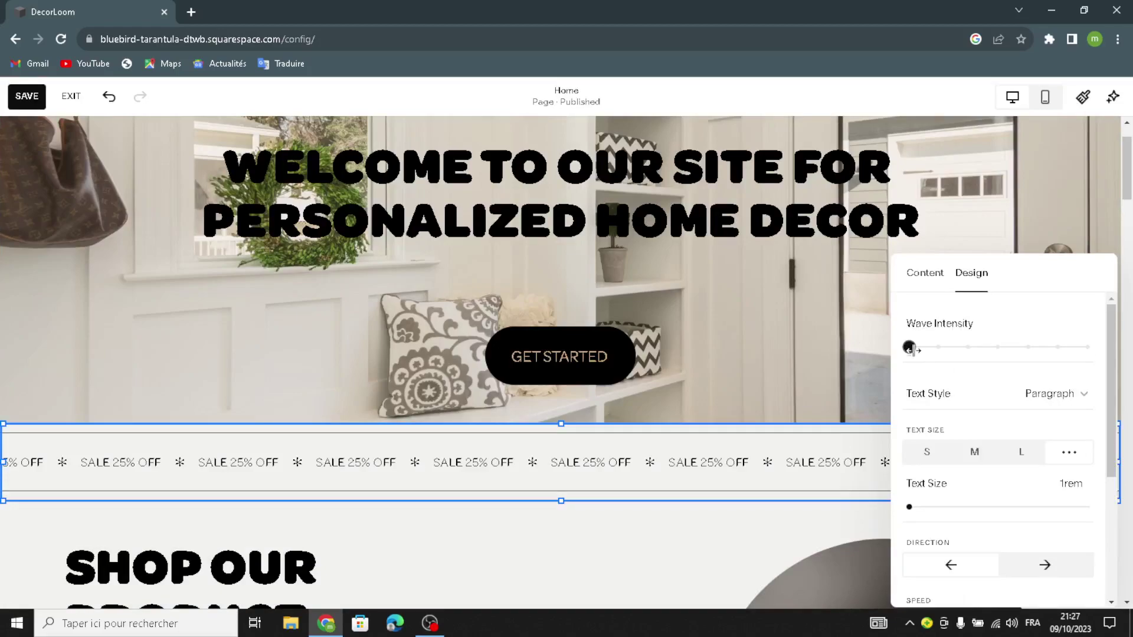
pyautogui.moveTo(925, 347); pyautogui.dragTo(992, 374)
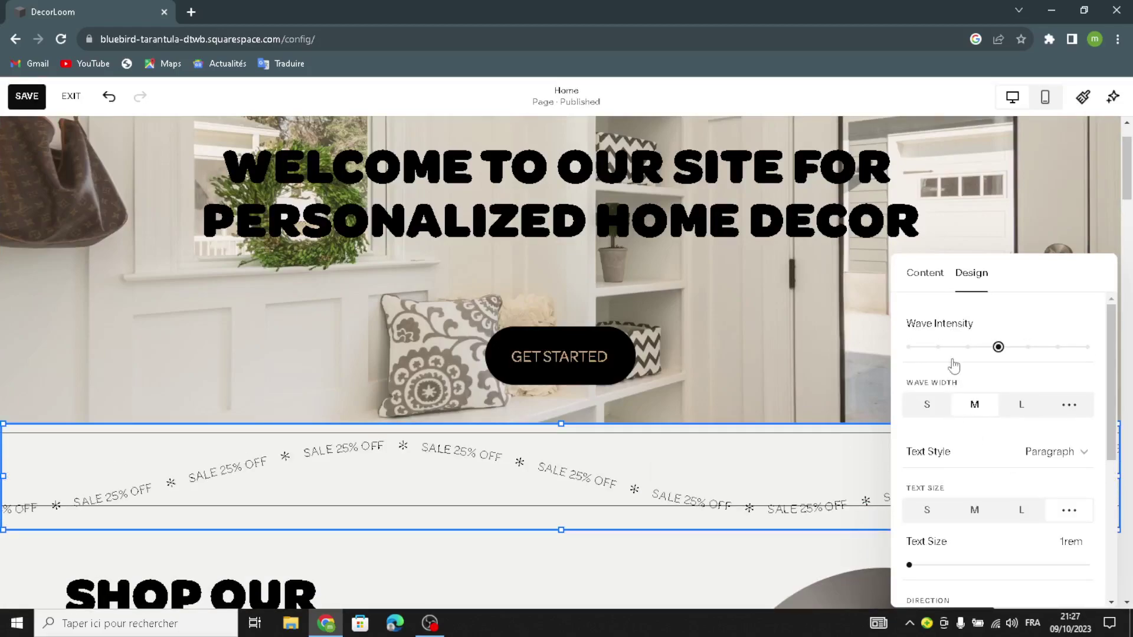
pyautogui.click(982, 351)
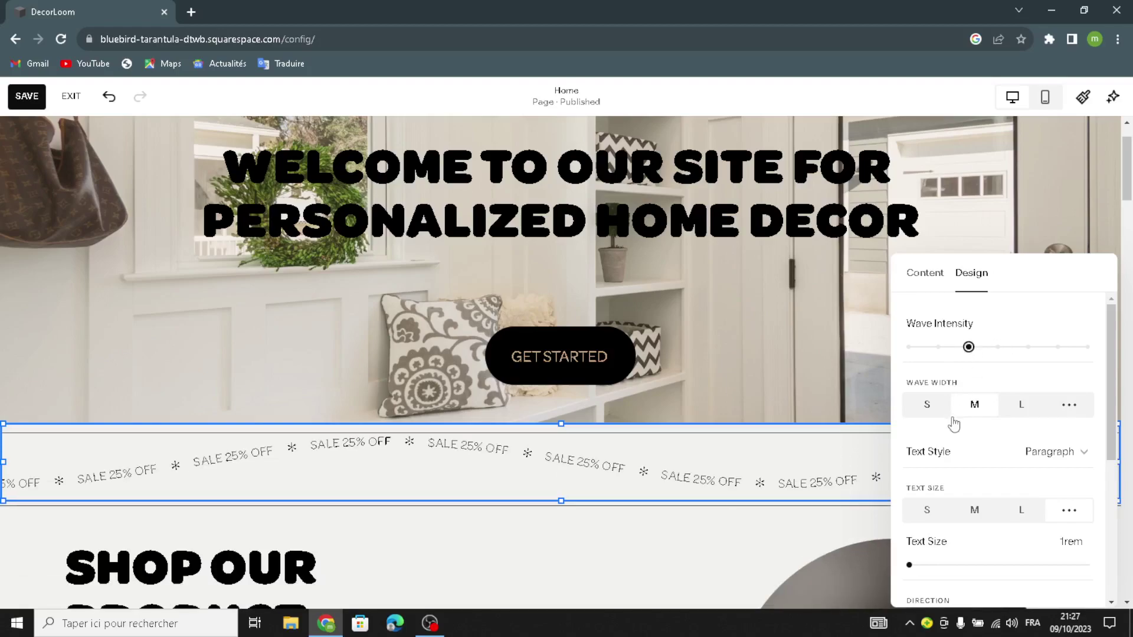
pyautogui.scroll(-1, 966, 522)
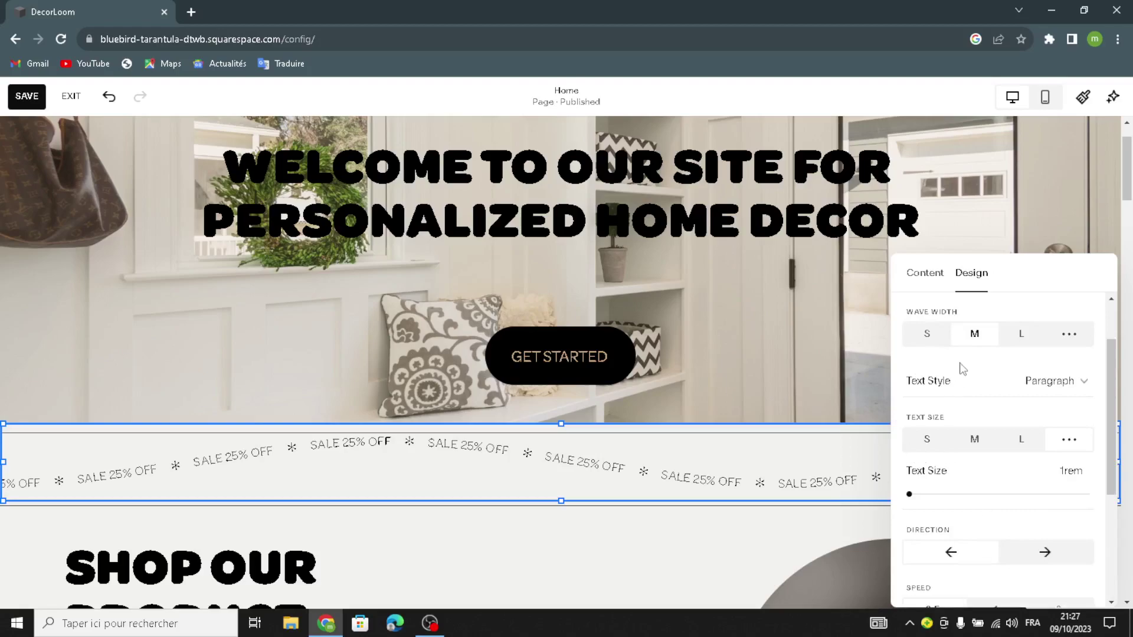
pyautogui.click(1052, 383)
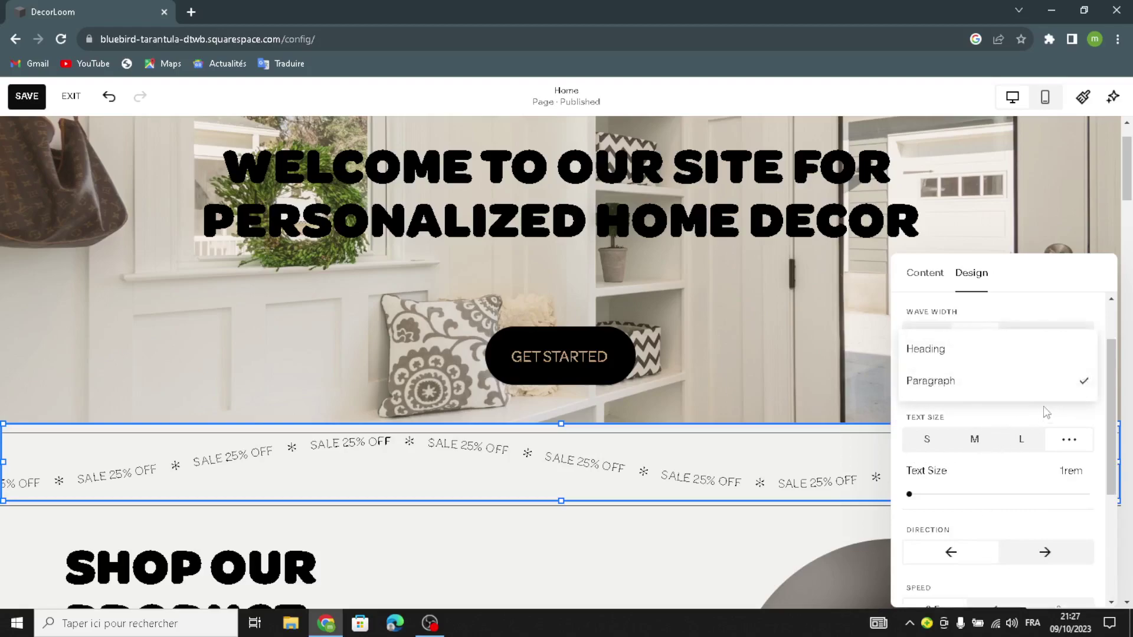
pyautogui.click(1015, 357)
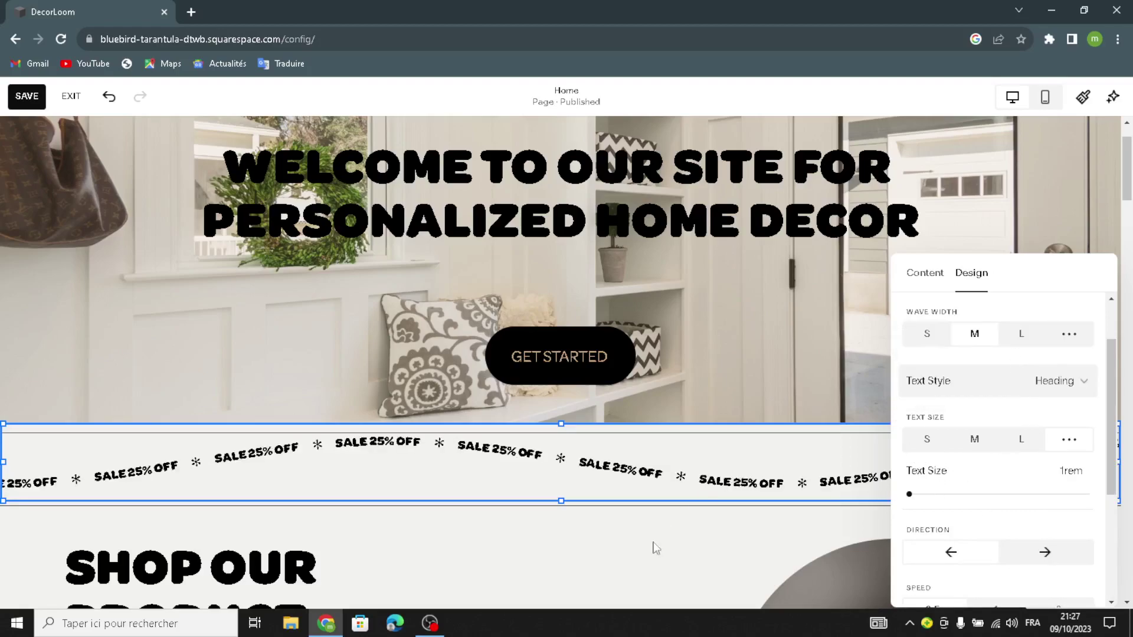
pyautogui.click(882, 511)
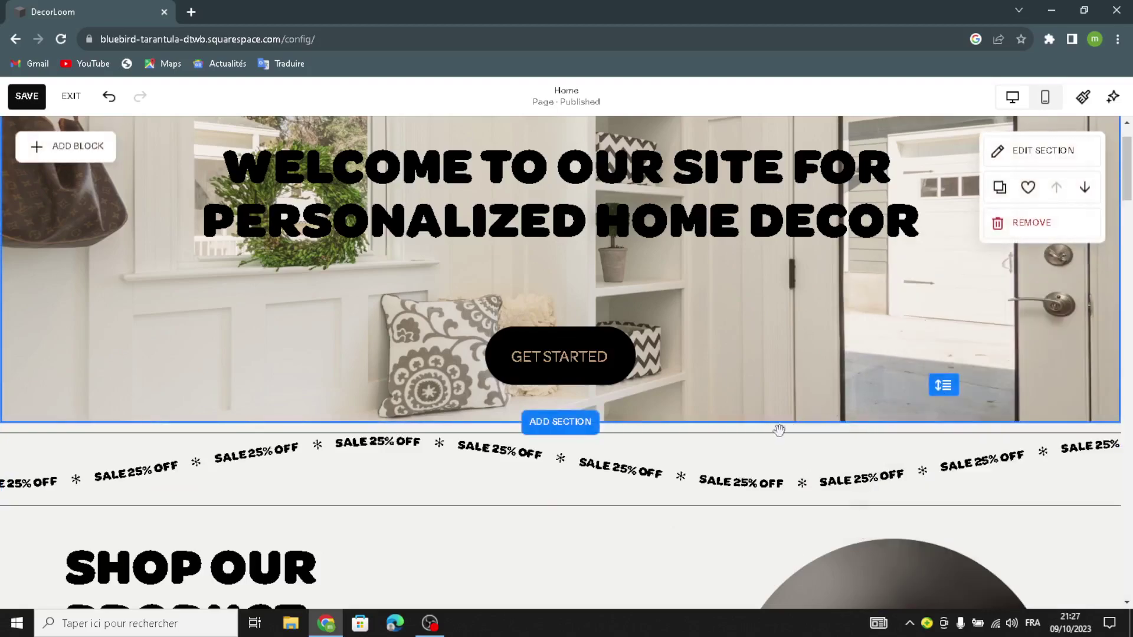
# Replace the red-block product image with a new image block on the section's right
pyautogui.scroll(-3, 779, 425)
pyautogui.scroll(-4, 809, 501)
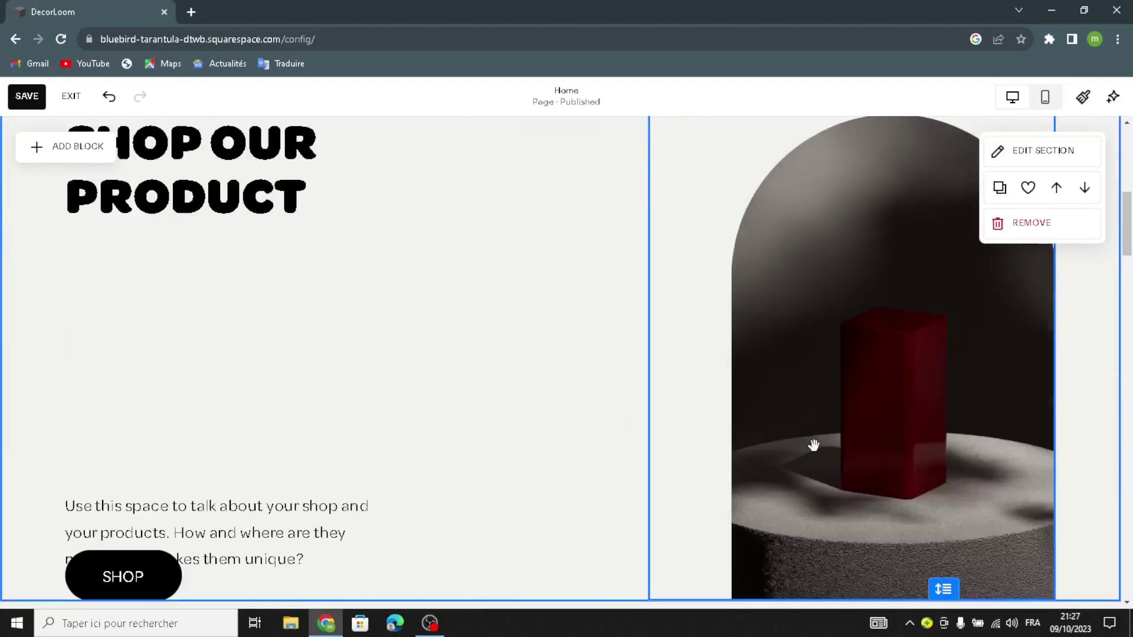
pyautogui.click(991, 255)
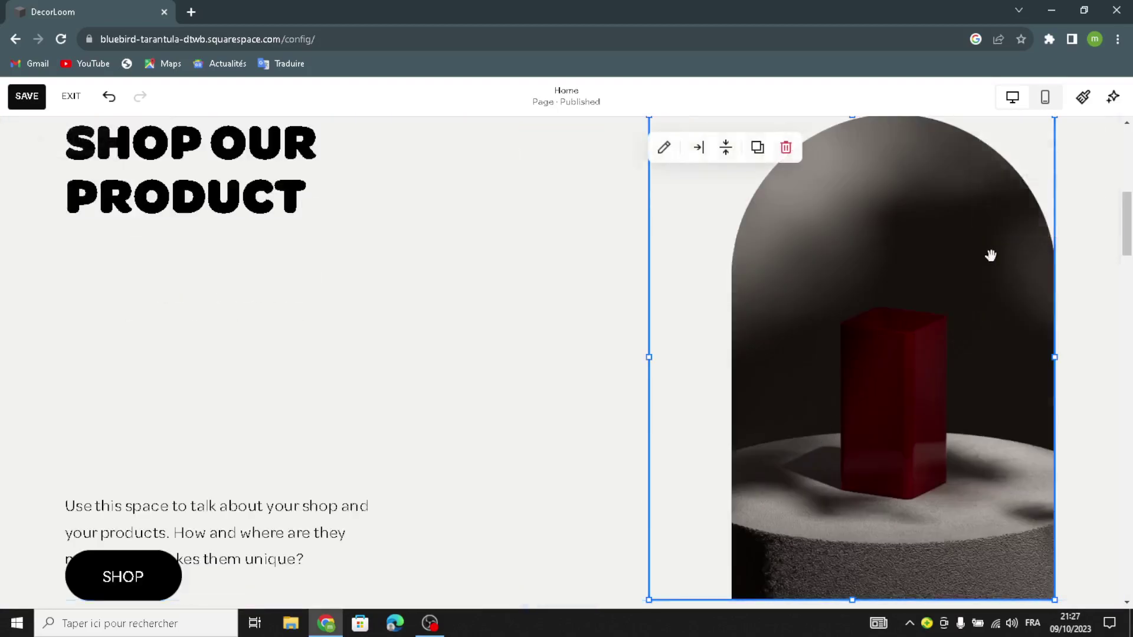
pyautogui.click(786, 148)
pyautogui.click(79, 154)
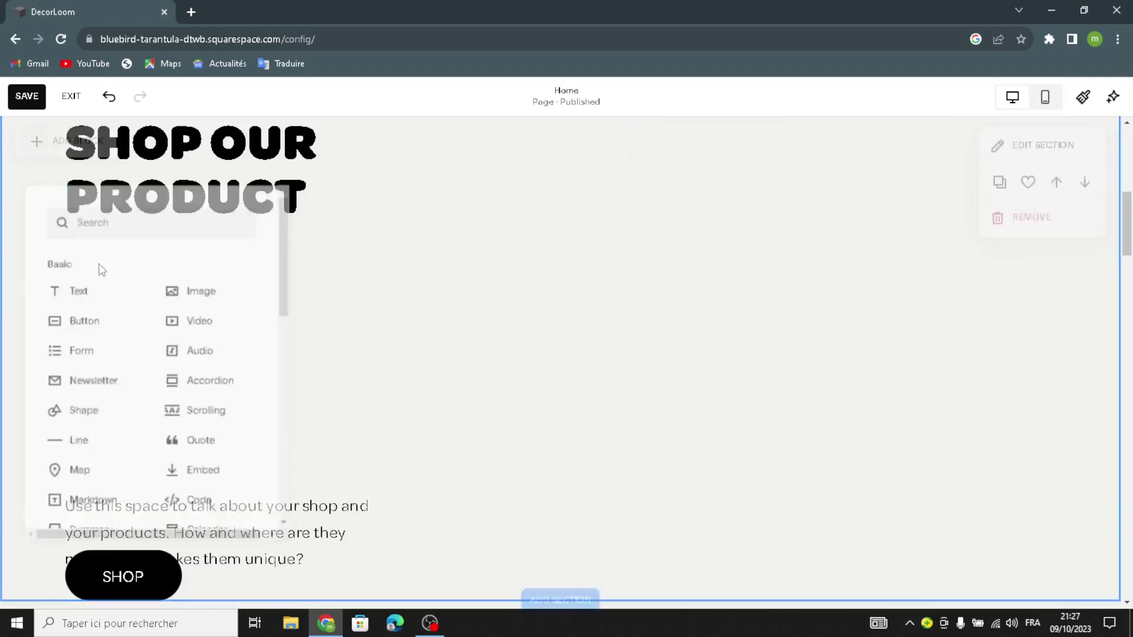
pyautogui.click(201, 287)
pyautogui.moveTo(185, 266); pyautogui.dragTo(838, 331)
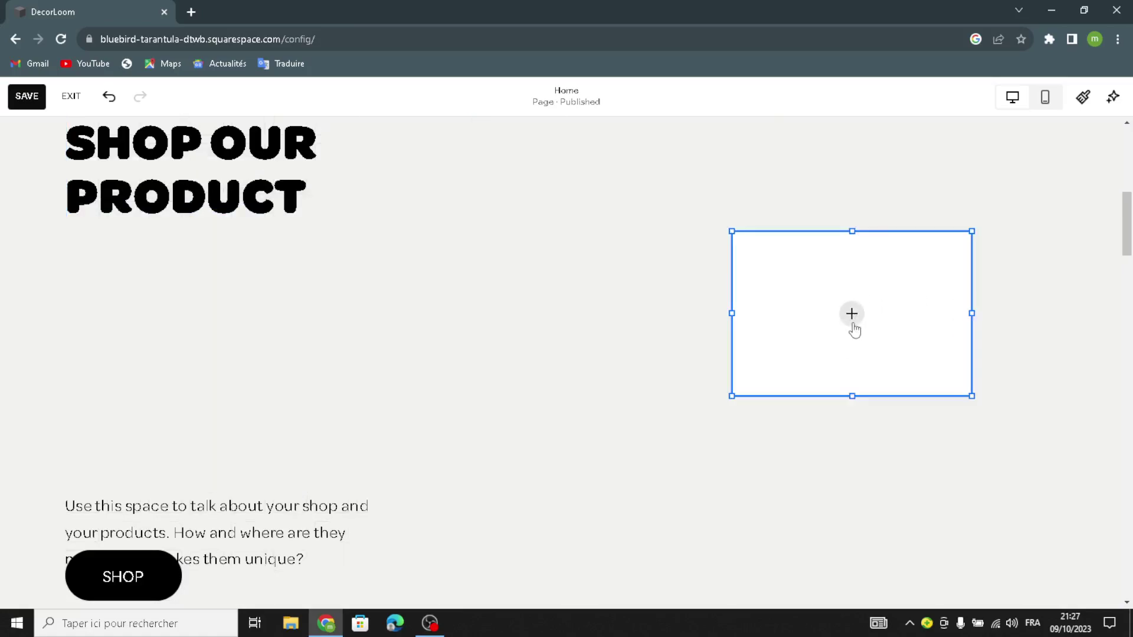
# Search the library's free images for 'personalized home decor'
pyautogui.click(851, 316)
pyautogui.click(852, 352)
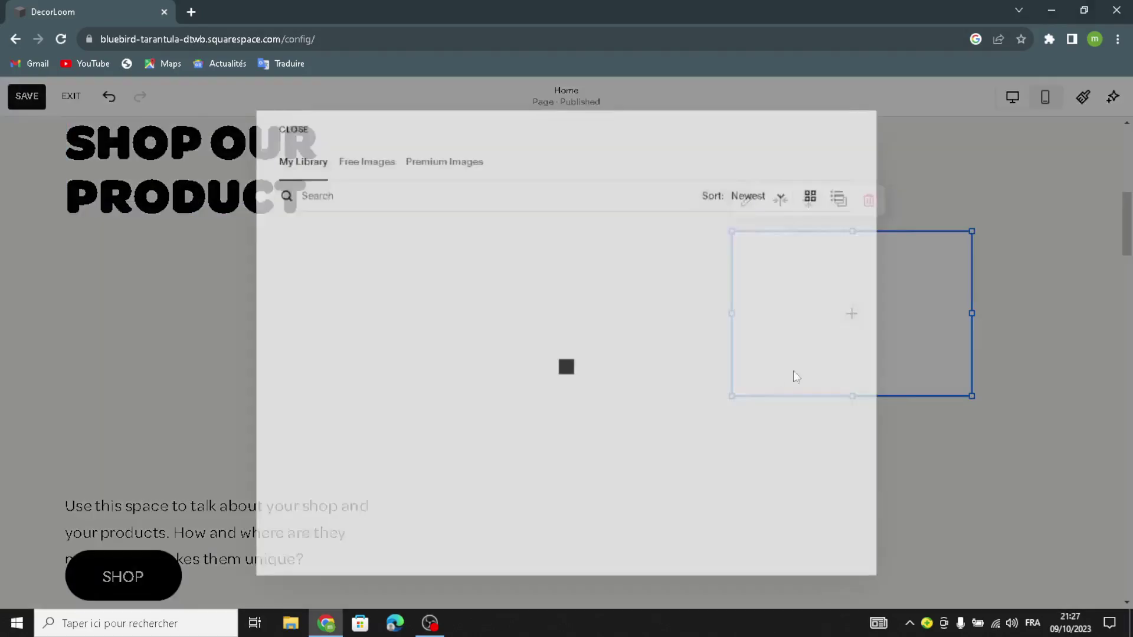
pyautogui.click(382, 192)
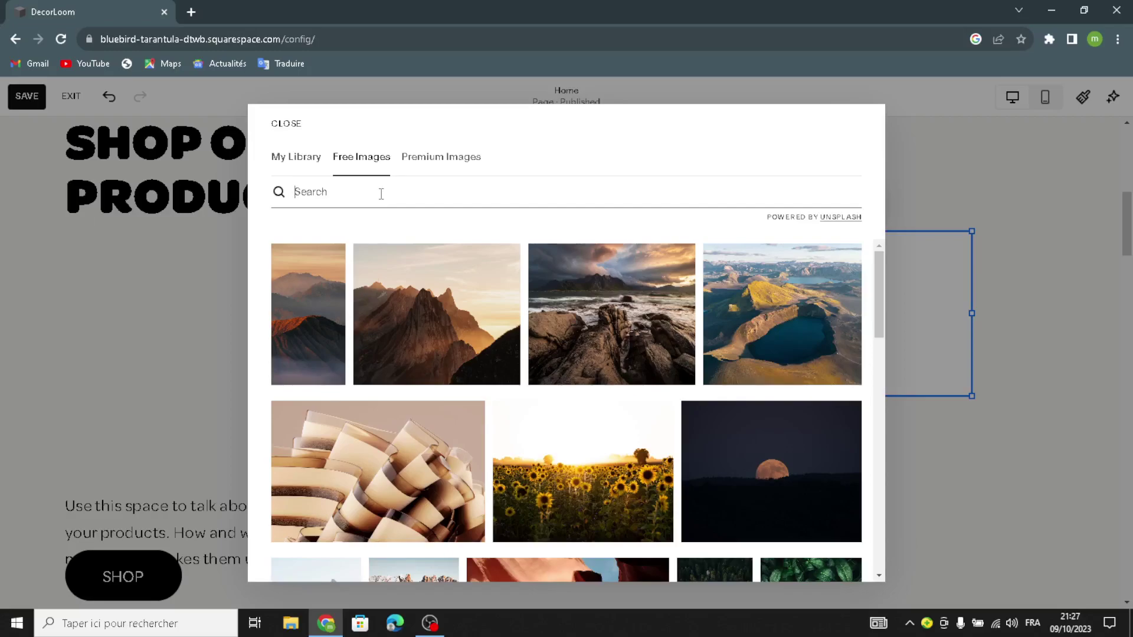
pyautogui.write('personalize')
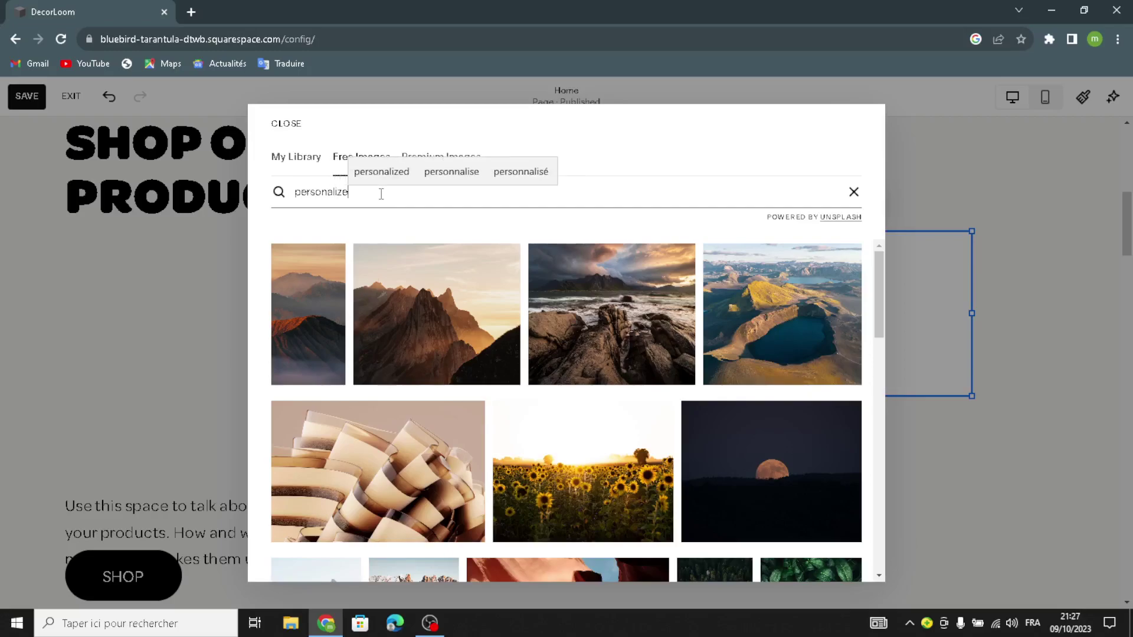
pyautogui.write('d home')
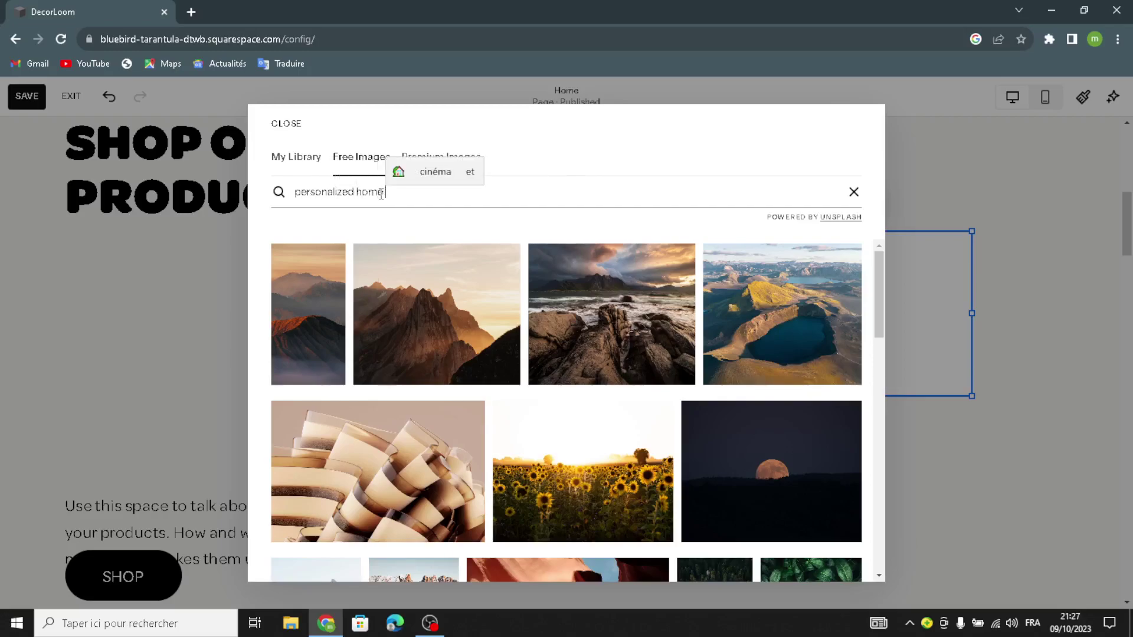
pyautogui.write(' decor')
pyautogui.press('Return')
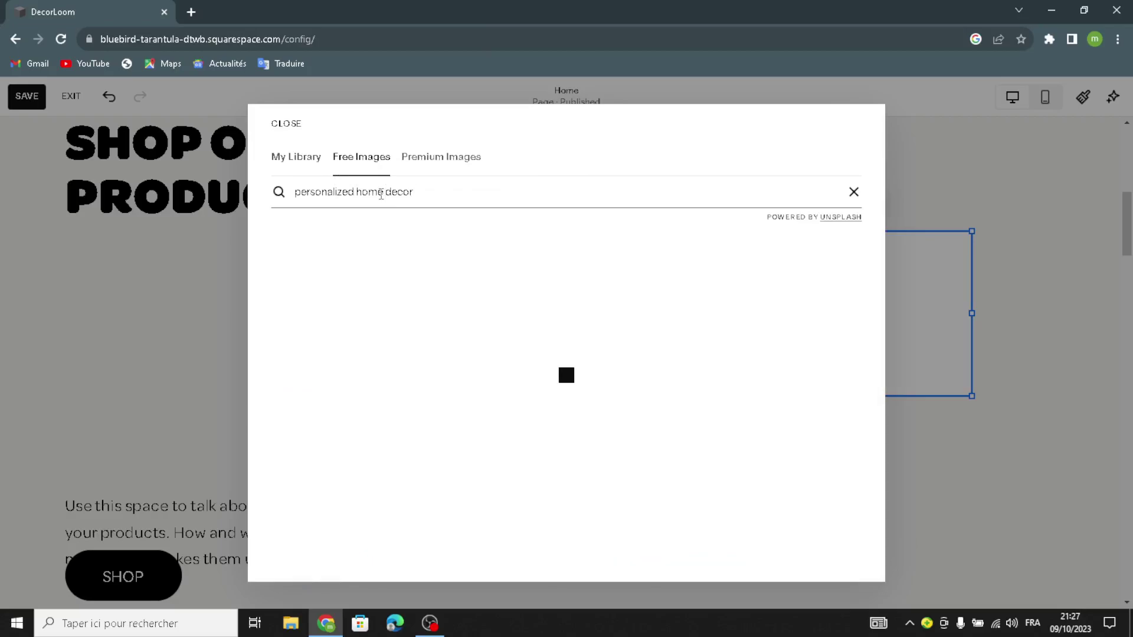
# Add the living-room photo with the fireplace to the image block
pyautogui.scroll(-10, 720, 339)
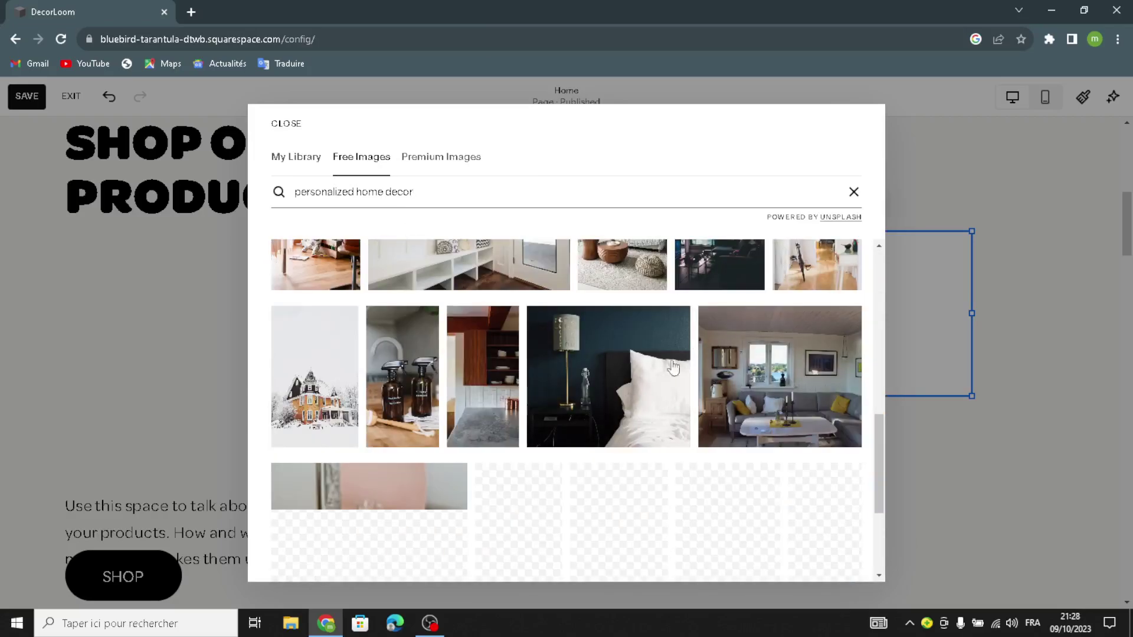
pyautogui.click(642, 407)
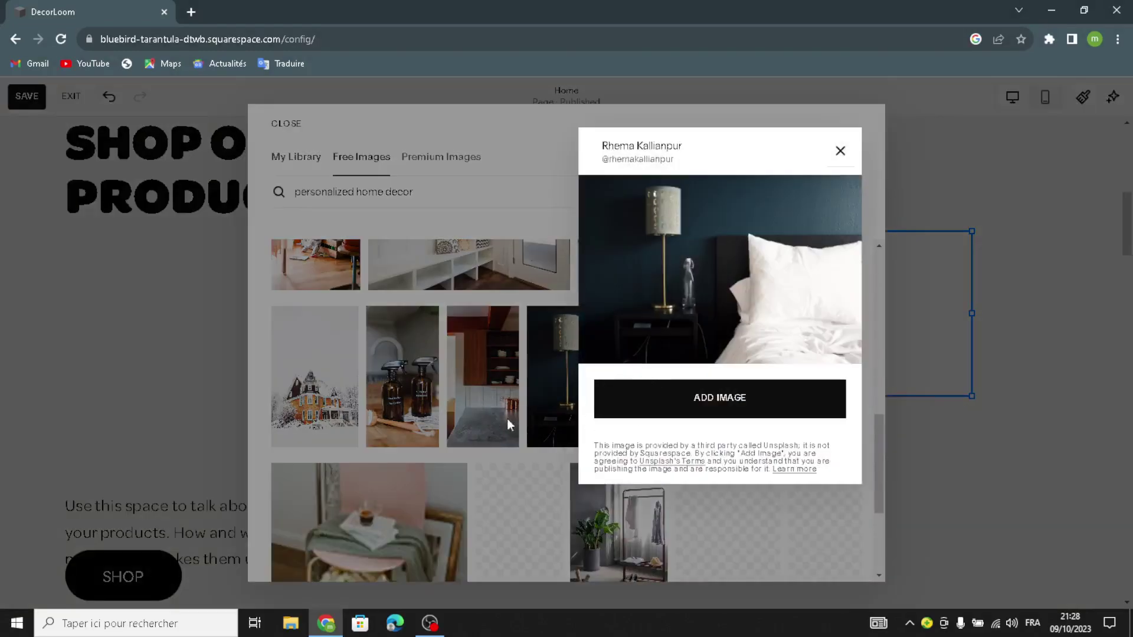
pyautogui.click(450, 463)
pyautogui.scroll(-3, 589, 451)
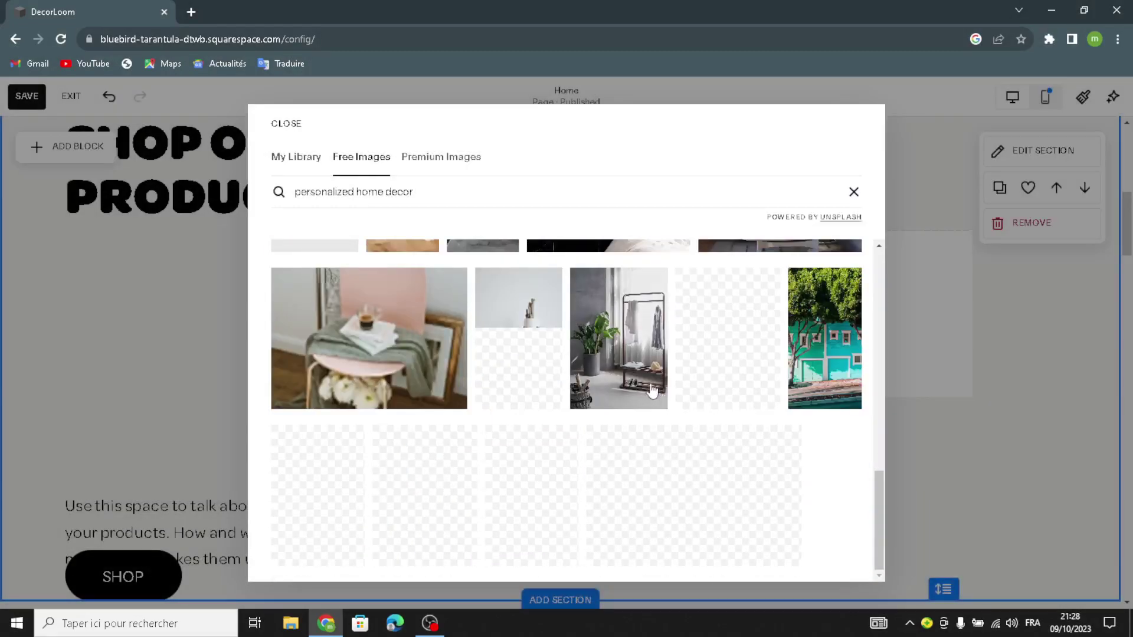
pyautogui.scroll(10, 652, 389)
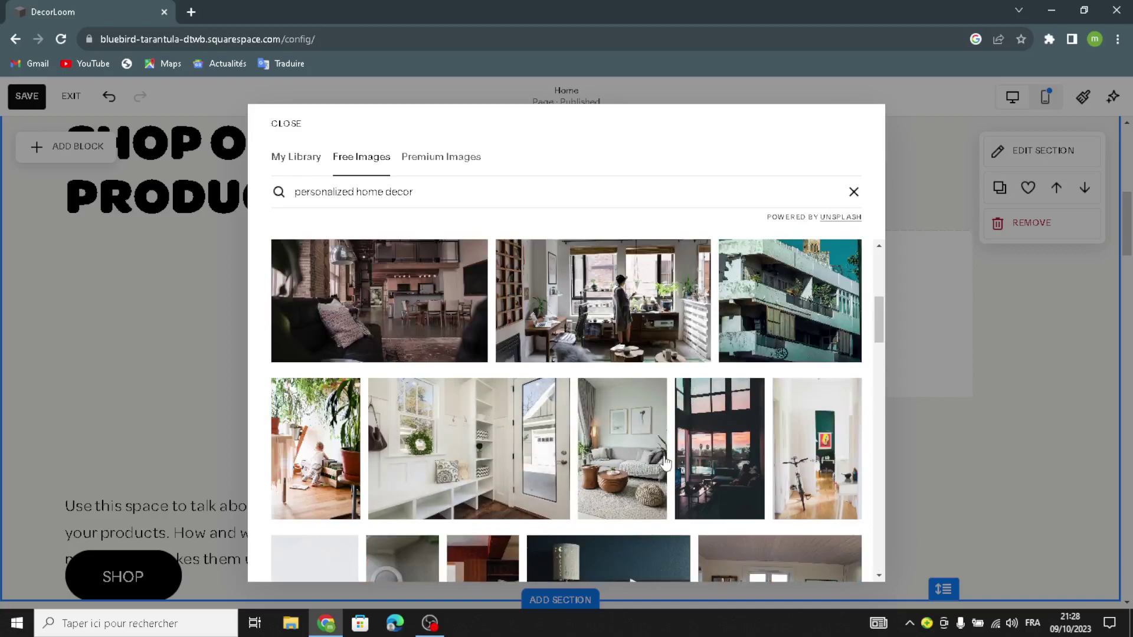
pyautogui.scroll(3, 665, 462)
pyautogui.scroll(3, 732, 437)
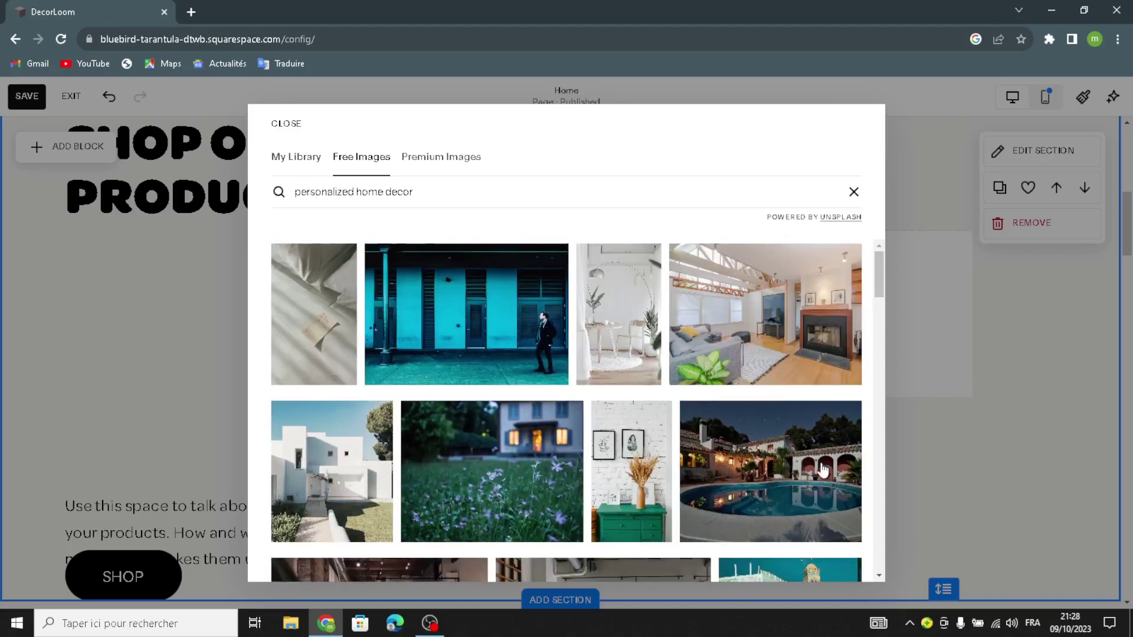
pyautogui.click(750, 358)
pyautogui.click(678, 392)
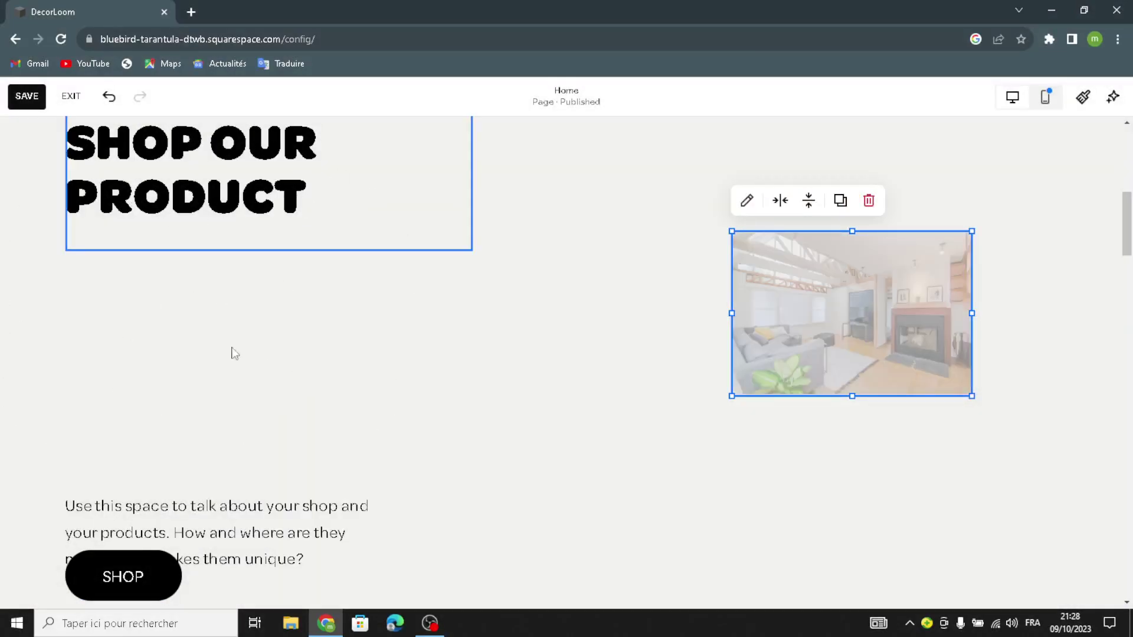
# Enlarge the living-room photo and move it left, level with the SHOP OUR PRODUCT heading
pyautogui.moveTo(732, 396); pyautogui.dragTo(566, 572)
pyautogui.moveTo(566, 232); pyautogui.dragTo(473, 137)
pyautogui.moveTo(996, 237); pyautogui.dragTo(1096, 168)
pyautogui.click(458, 413)
pyautogui.moveTo(710, 349); pyautogui.dragTo(631, 359)
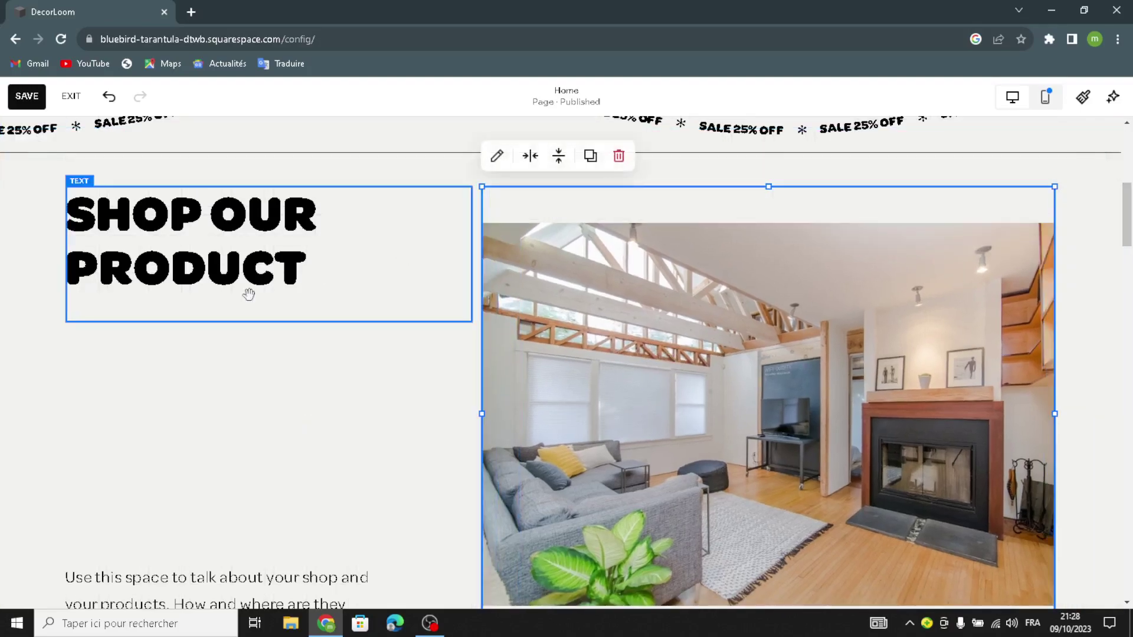
pyautogui.click(294, 387)
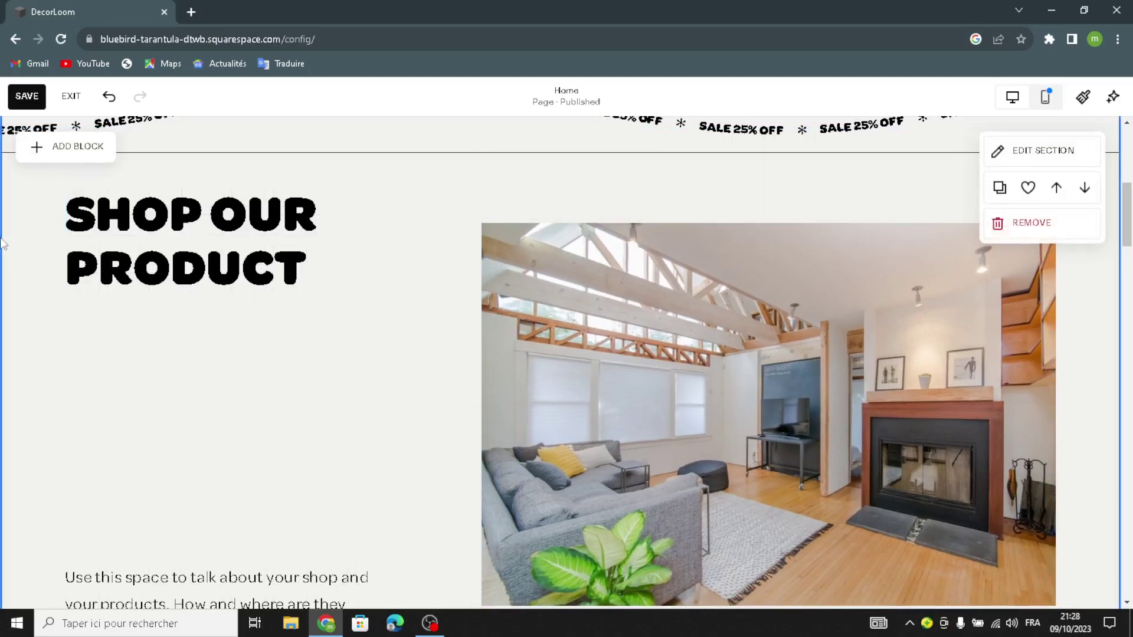
# Apply the beige art pattern background to the section and drag the description text higher
pyautogui.click(1069, 154)
pyautogui.click(1042, 202)
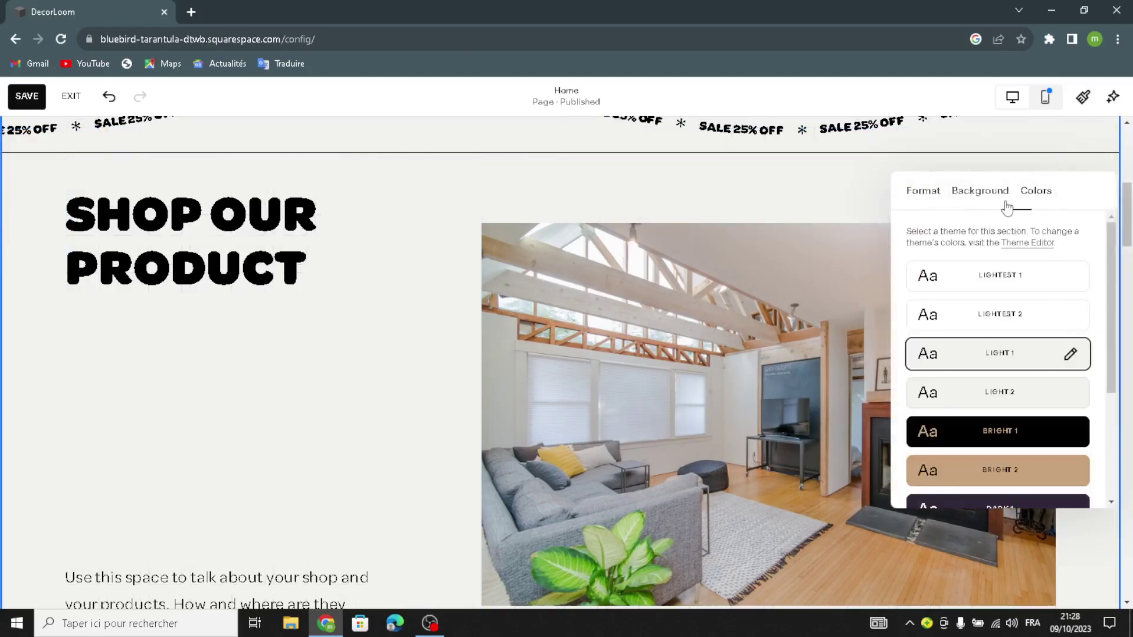
pyautogui.click(1003, 200)
pyautogui.click(1062, 242)
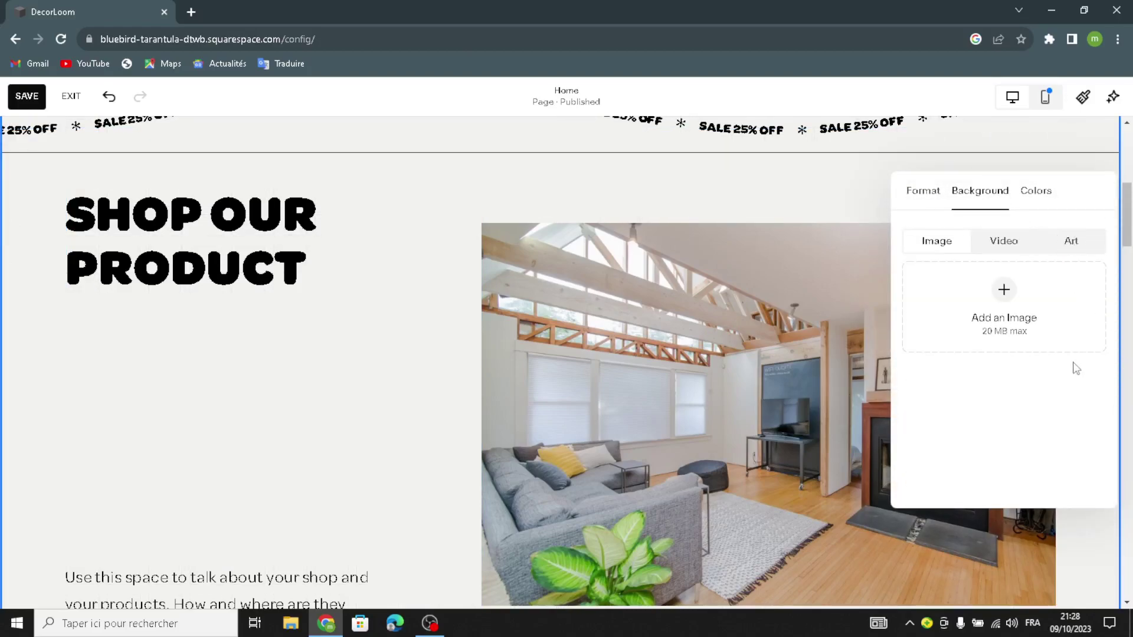
pyautogui.scroll(-2, 1073, 366)
pyautogui.click(1043, 396)
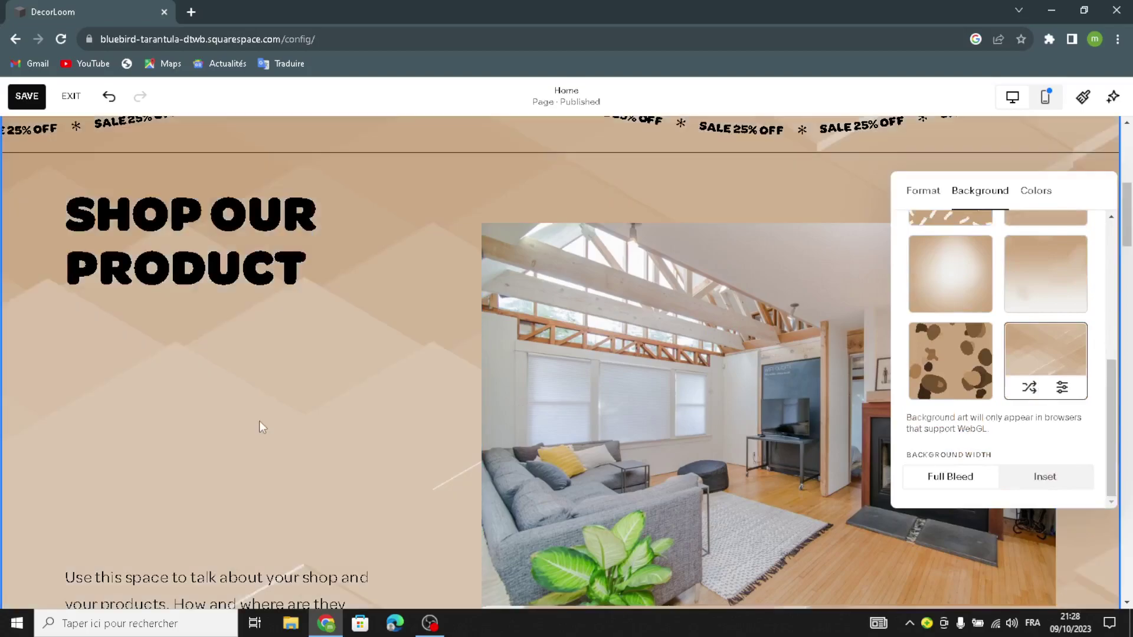
pyautogui.click(247, 437)
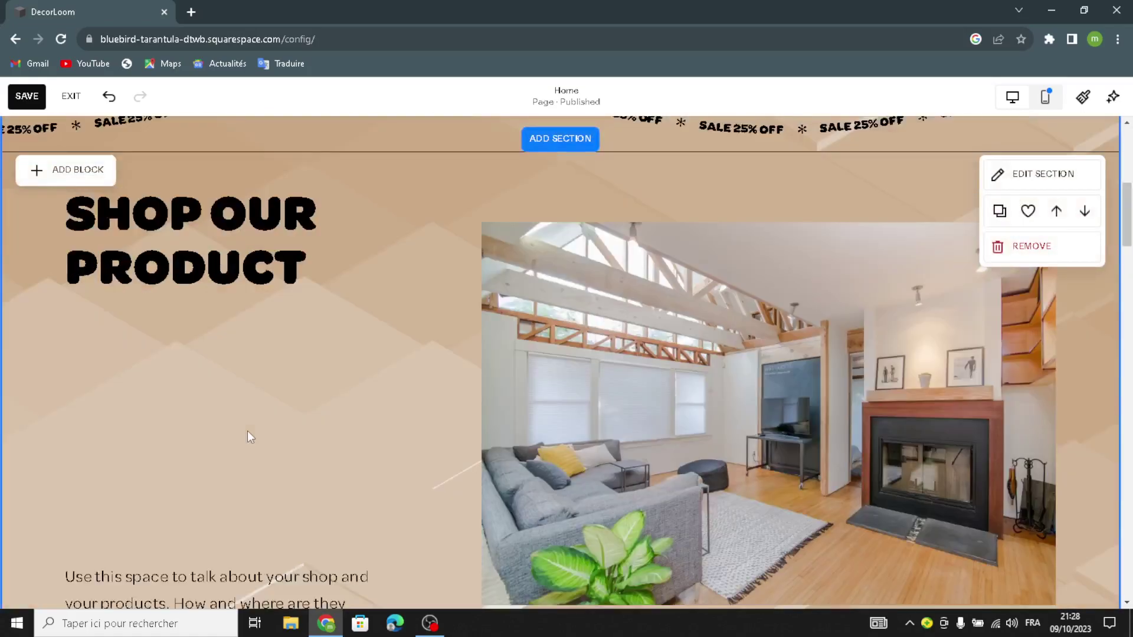
pyautogui.scroll(-5, 247, 431)
pyautogui.moveTo(273, 340); pyautogui.dragTo(260, 215)
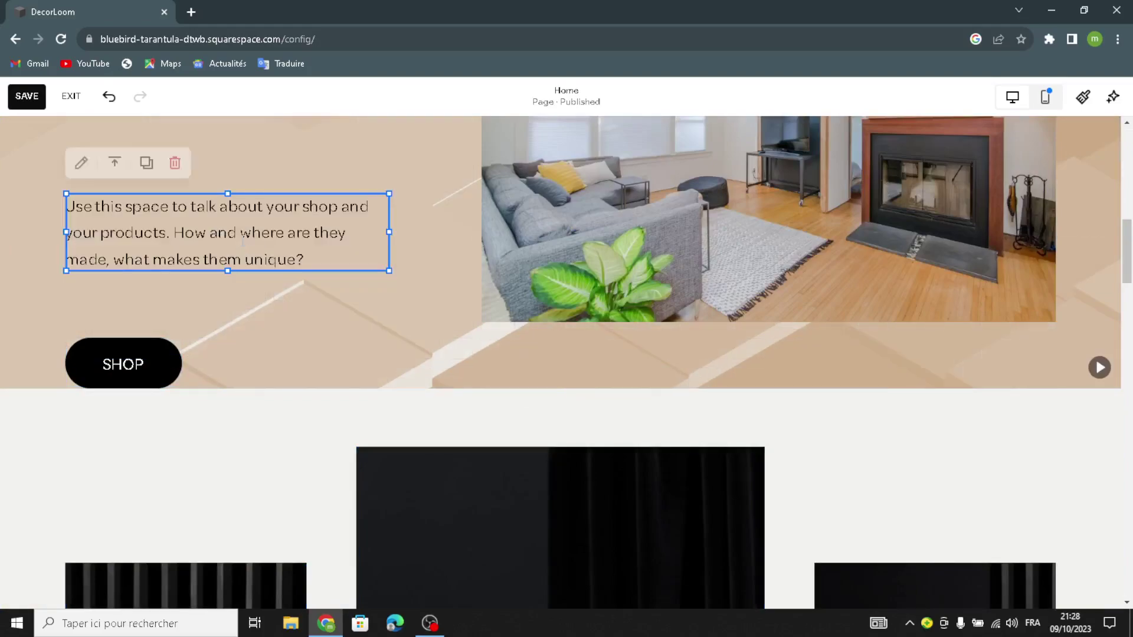
# Change the description text style to Paragraph 1, then to Heading 4
pyautogui.click(81, 163)
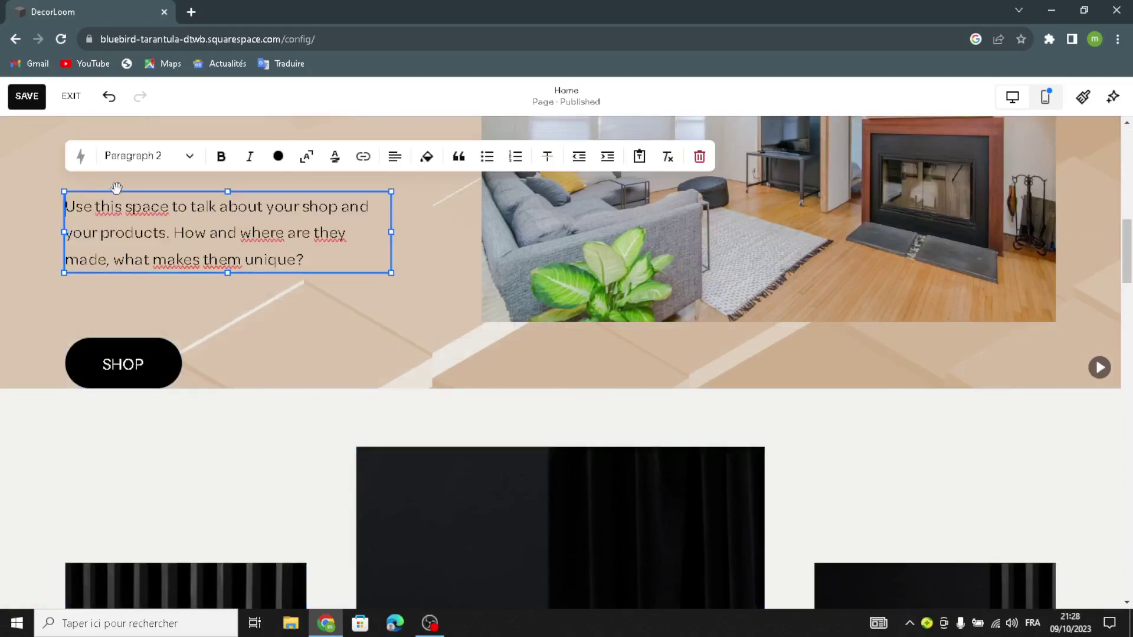
pyautogui.click(144, 156)
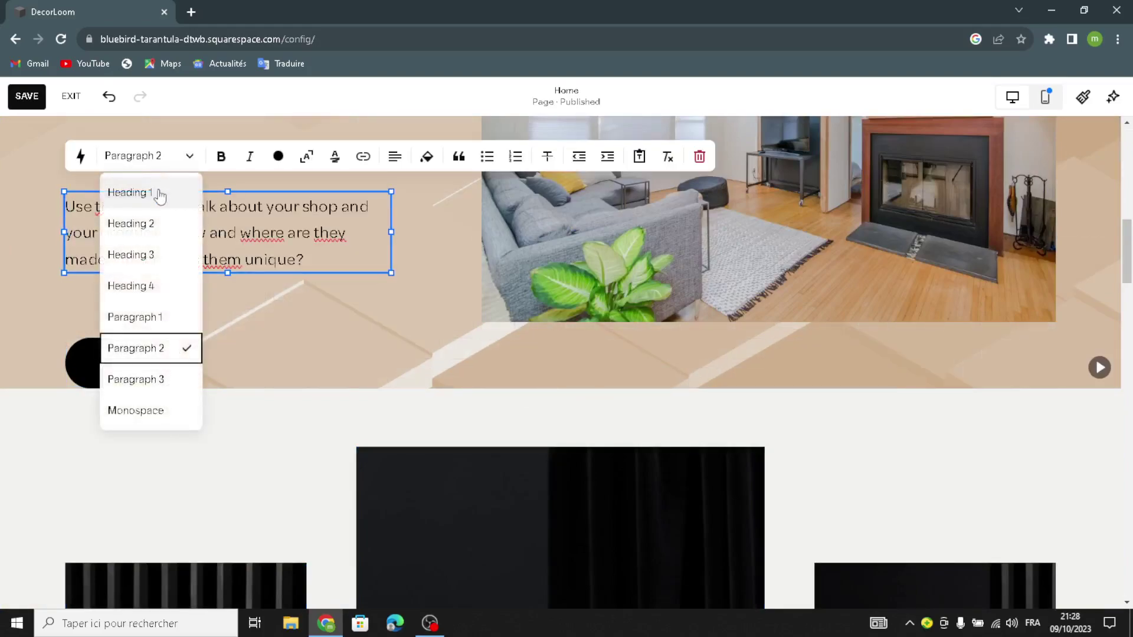
pyautogui.click(154, 319)
pyautogui.click(144, 157)
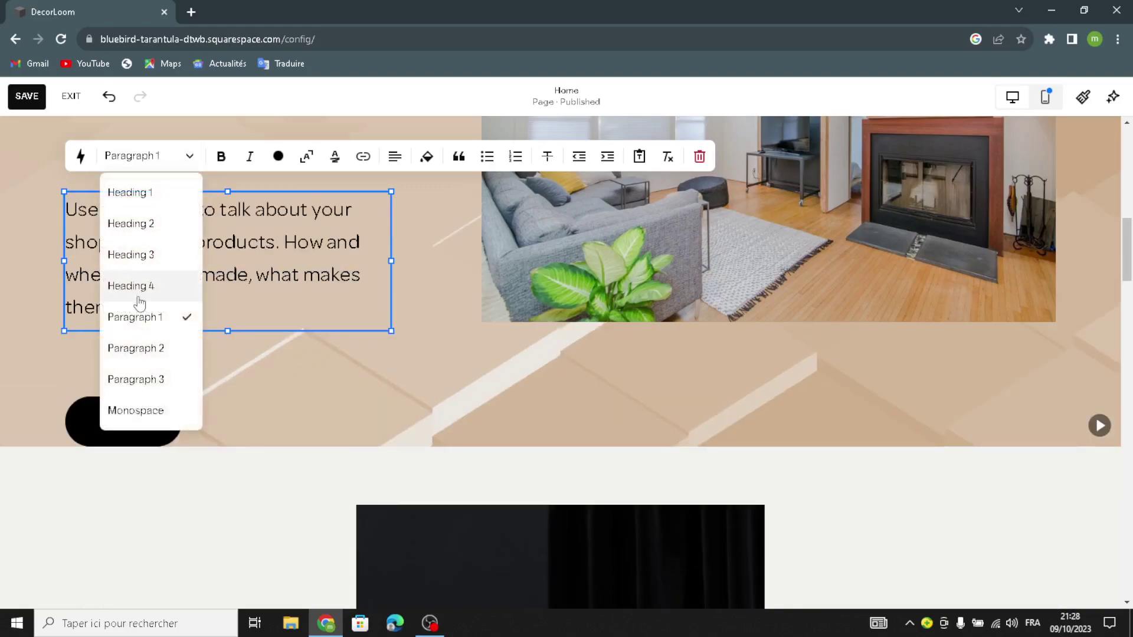
pyautogui.click(133, 286)
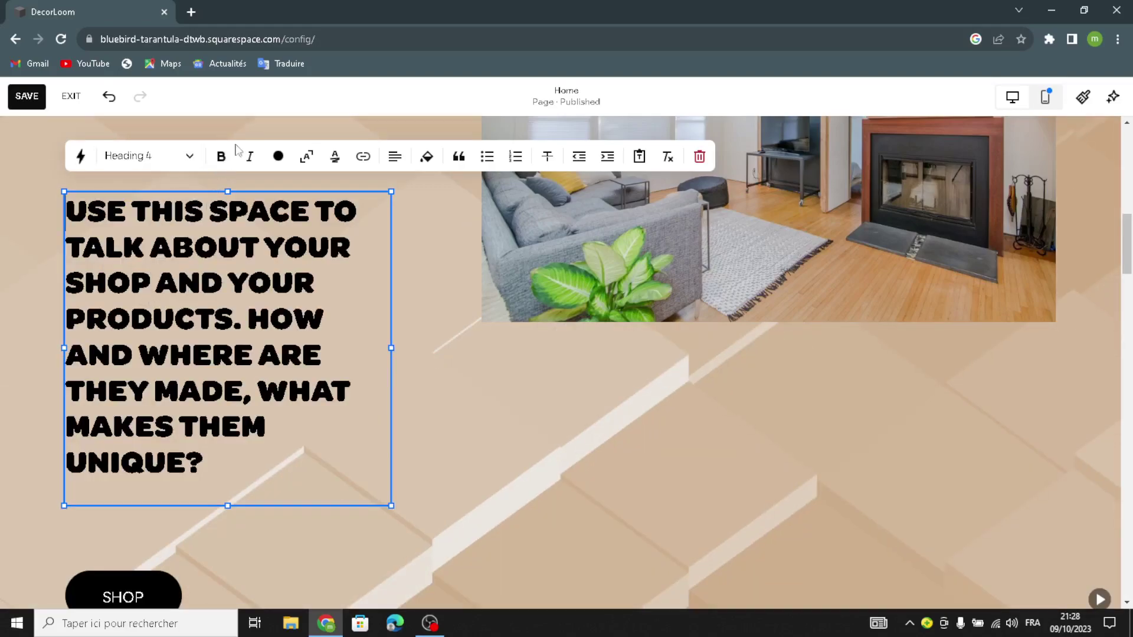
pyautogui.click(458, 419)
# Move the SHOP button up and right, just below the description text
pyautogui.scroll(3, 521, 341)
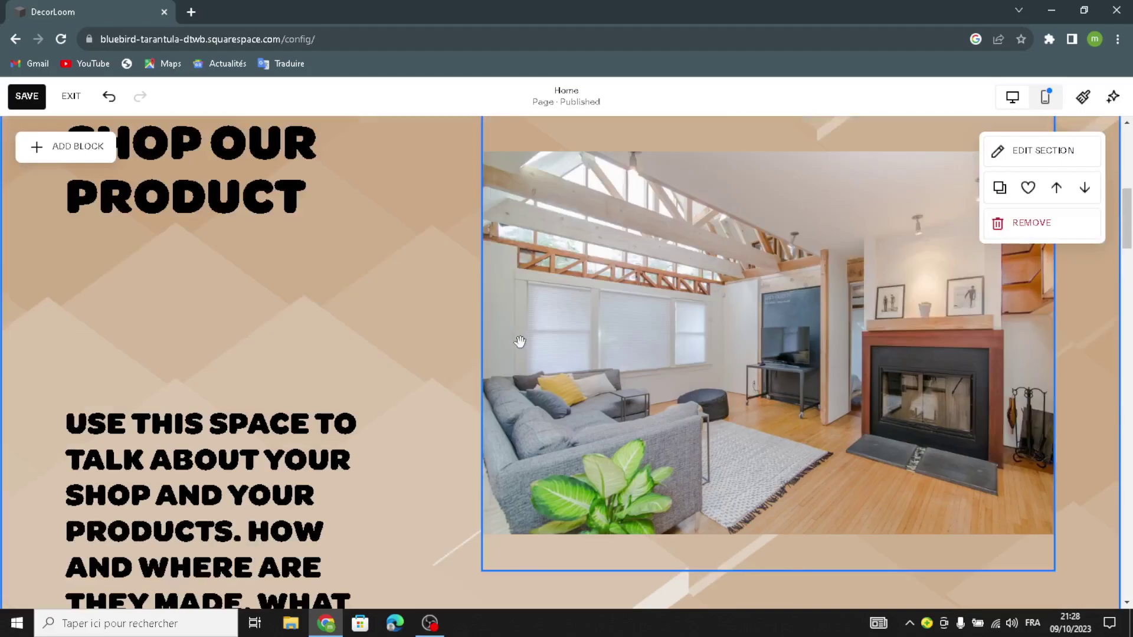
pyautogui.scroll(-6, 425, 384)
pyautogui.click(109, 377)
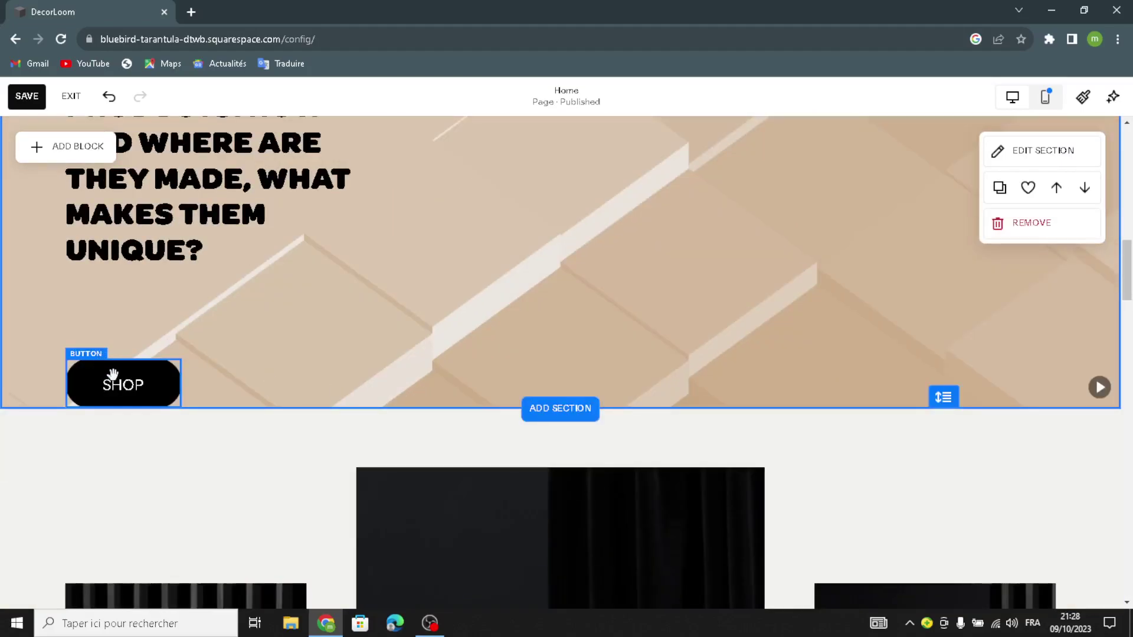
pyautogui.moveTo(150, 378); pyautogui.dragTo(193, 320)
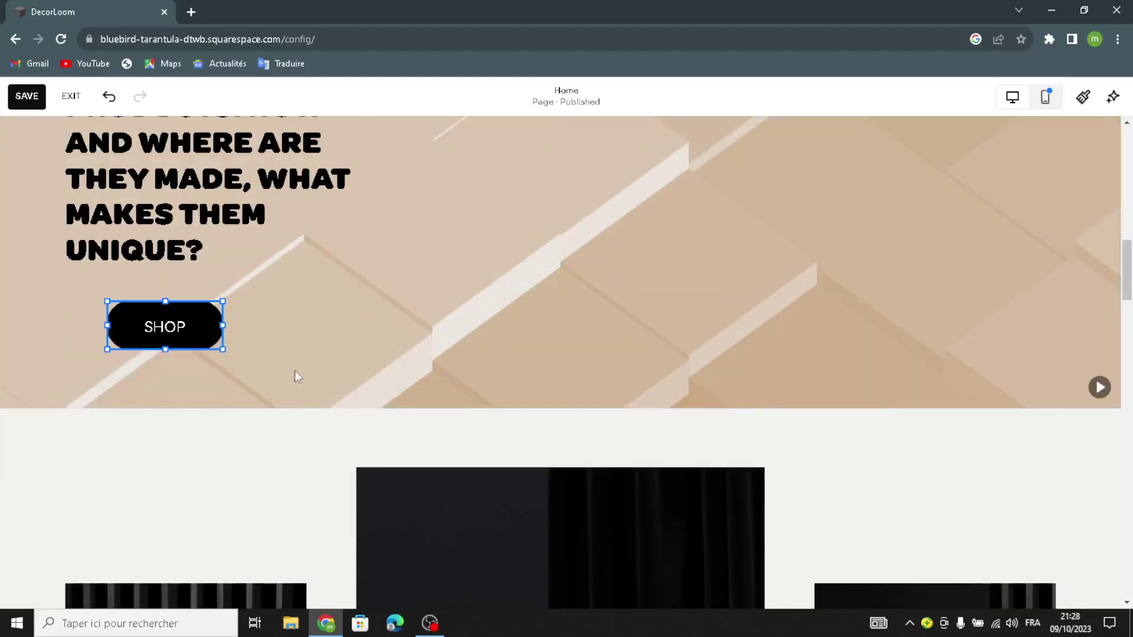
pyautogui.scroll(-1, 330, 382)
pyautogui.moveTo(128, 245); pyautogui.dragTo(135, 223)
pyautogui.scroll(-6, 397, 372)
pyautogui.scroll(2, 251, 271)
pyautogui.scroll(-2, 208, 271)
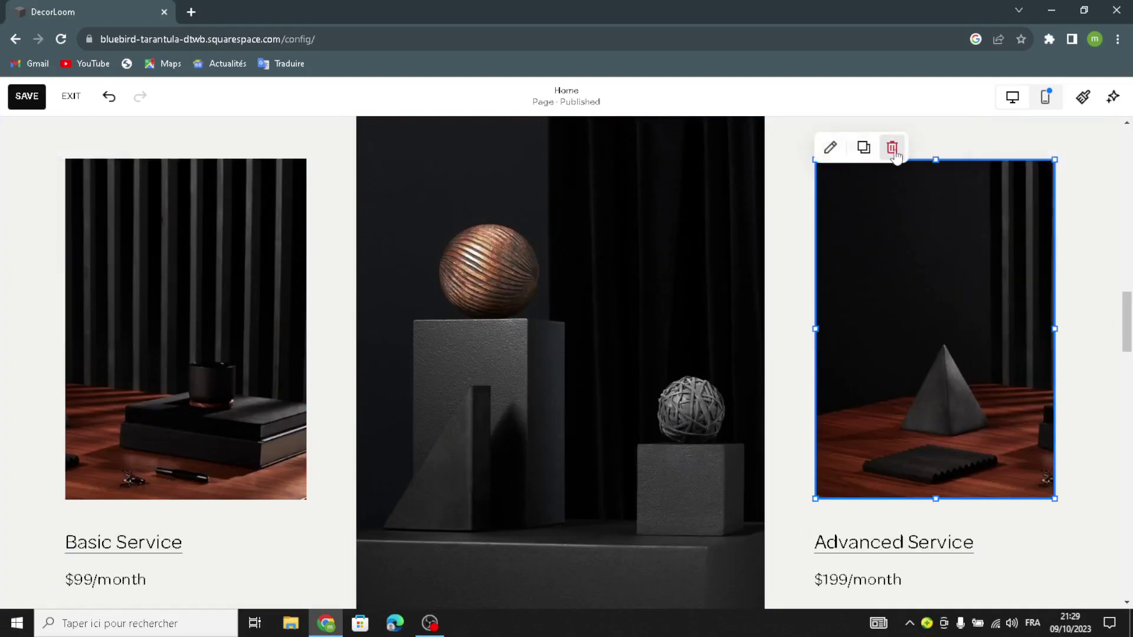
# Delete the three dark service photos
pyautogui.click(893, 147)
pyautogui.click(701, 213)
pyautogui.click(435, 148)
pyautogui.click(254, 189)
pyautogui.click(143, 149)
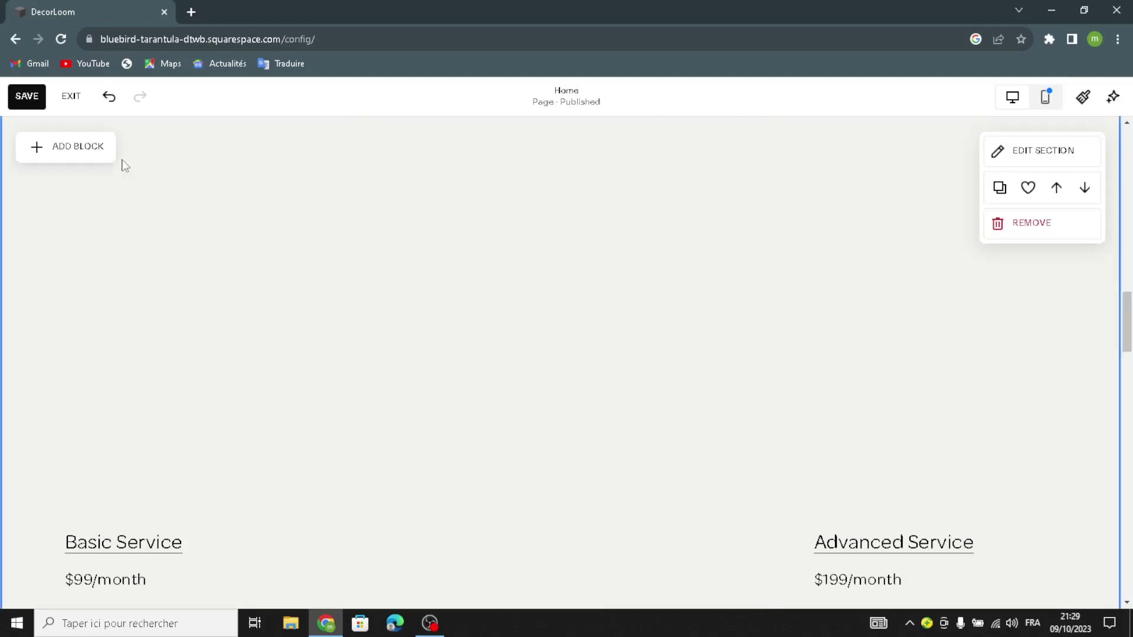
# Add two empty image blocks, placing one in the centre and one on the left
pyautogui.click(66, 154)
pyautogui.click(234, 291)
pyautogui.moveTo(233, 307); pyautogui.dragTo(607, 331)
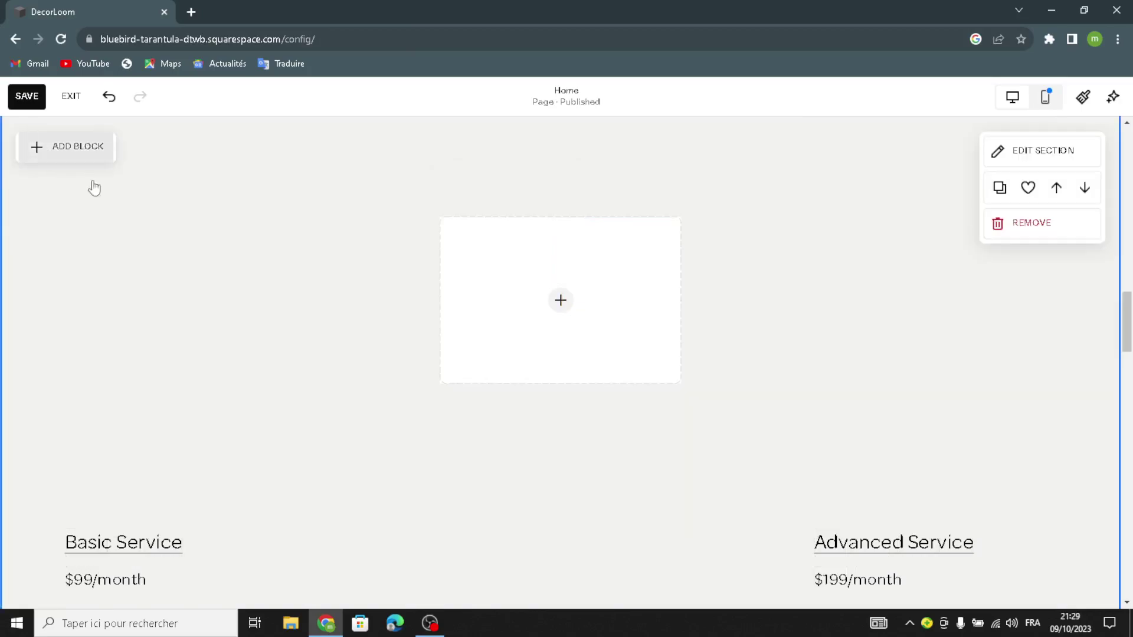
pyautogui.click(77, 150)
pyautogui.click(175, 285)
pyautogui.moveTo(233, 315); pyautogui.dragTo(257, 335)
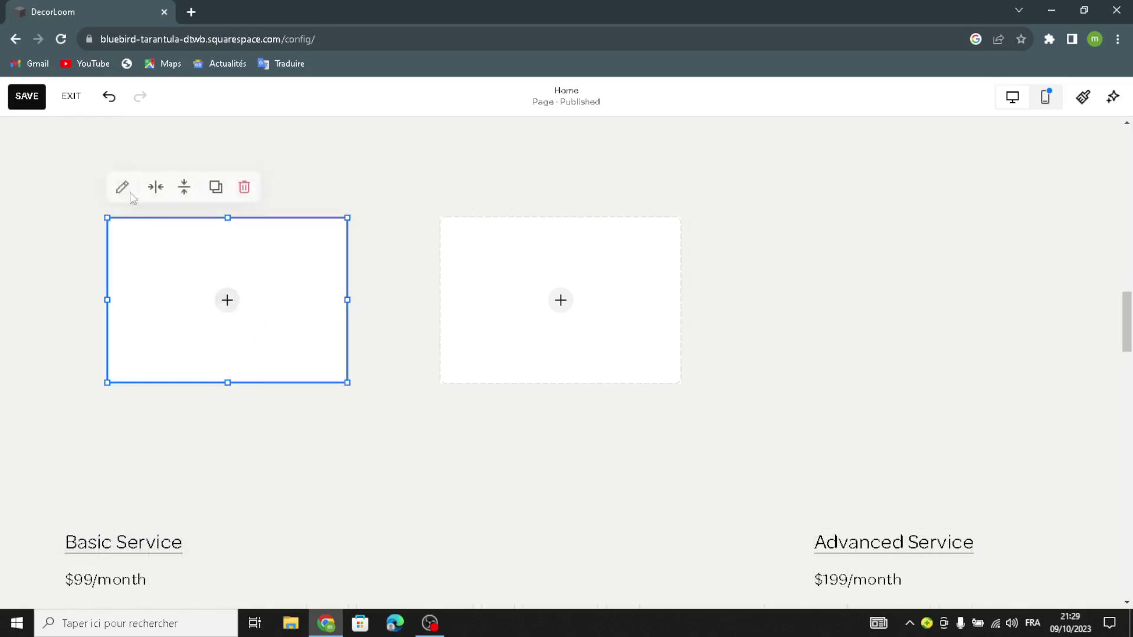
pyautogui.click(97, 161)
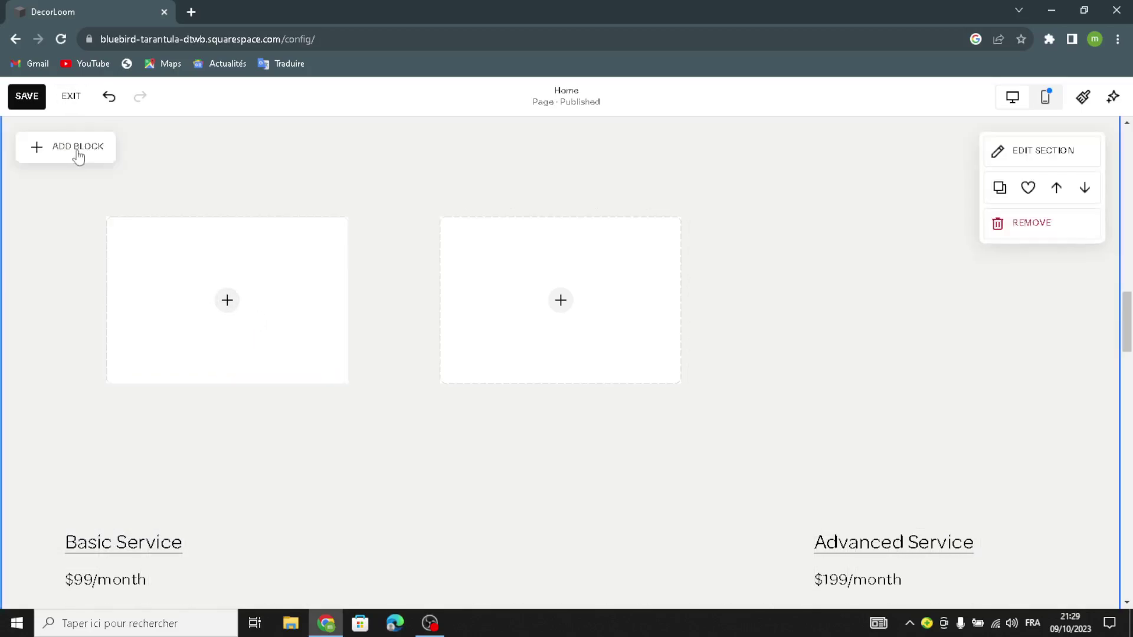
# Add a third empty image block in the right column
pyautogui.click(56, 145)
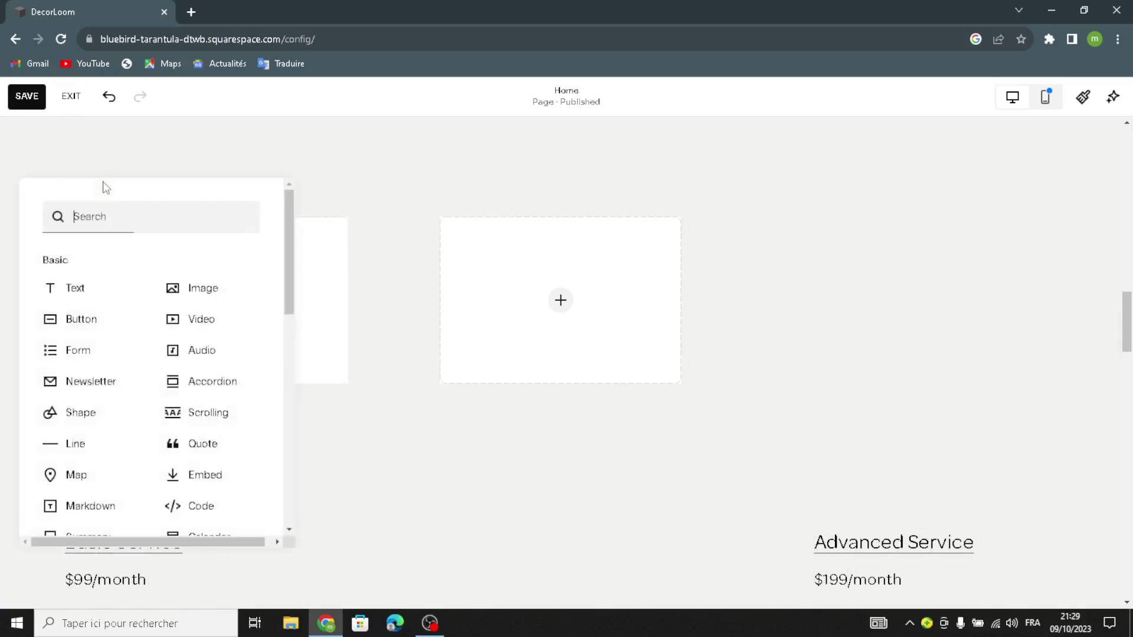
pyautogui.click(177, 294)
pyautogui.moveTo(648, 319); pyautogui.dragTo(898, 242)
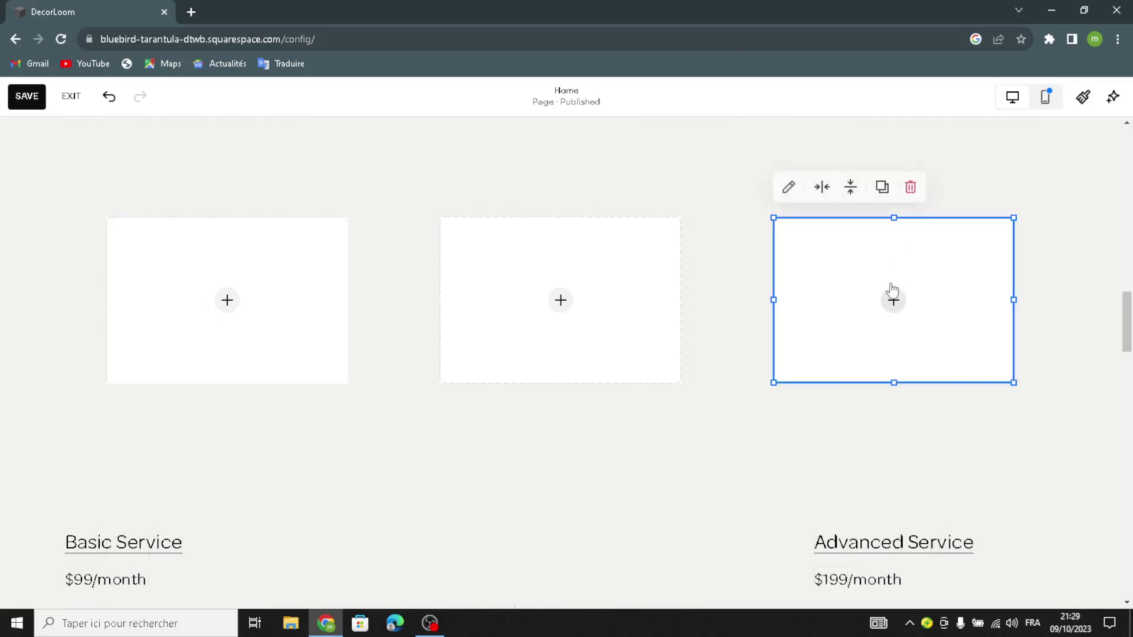
pyautogui.click(560, 302)
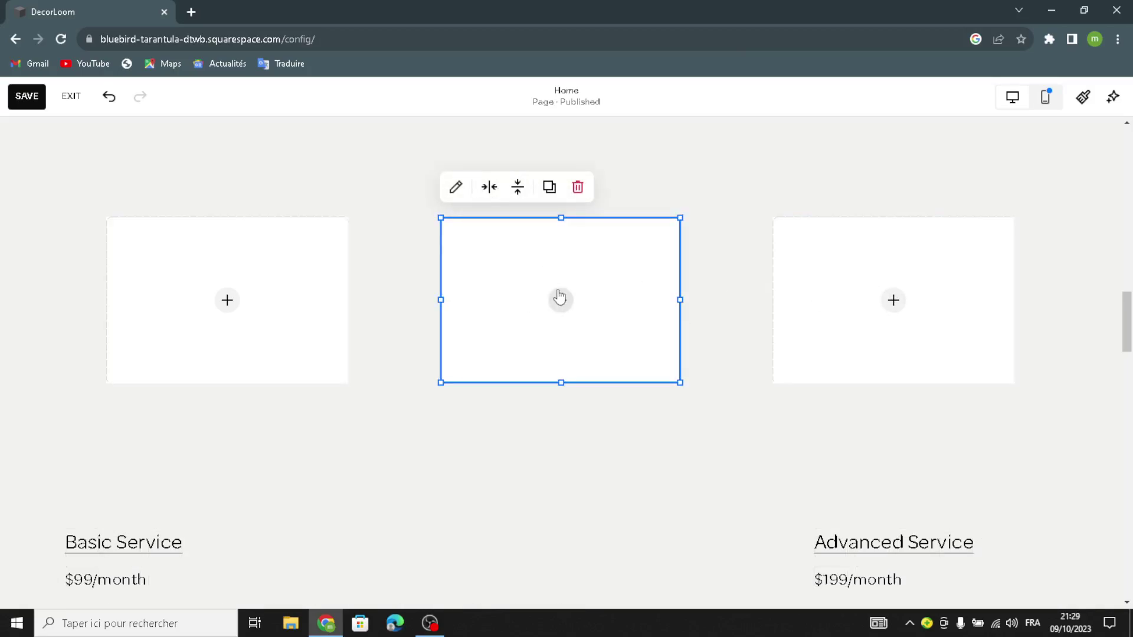
# Add the green dresser stock photo from 'personalized home decor' to the middle block and make it taller
pyautogui.click(560, 299)
pyautogui.click(529, 330)
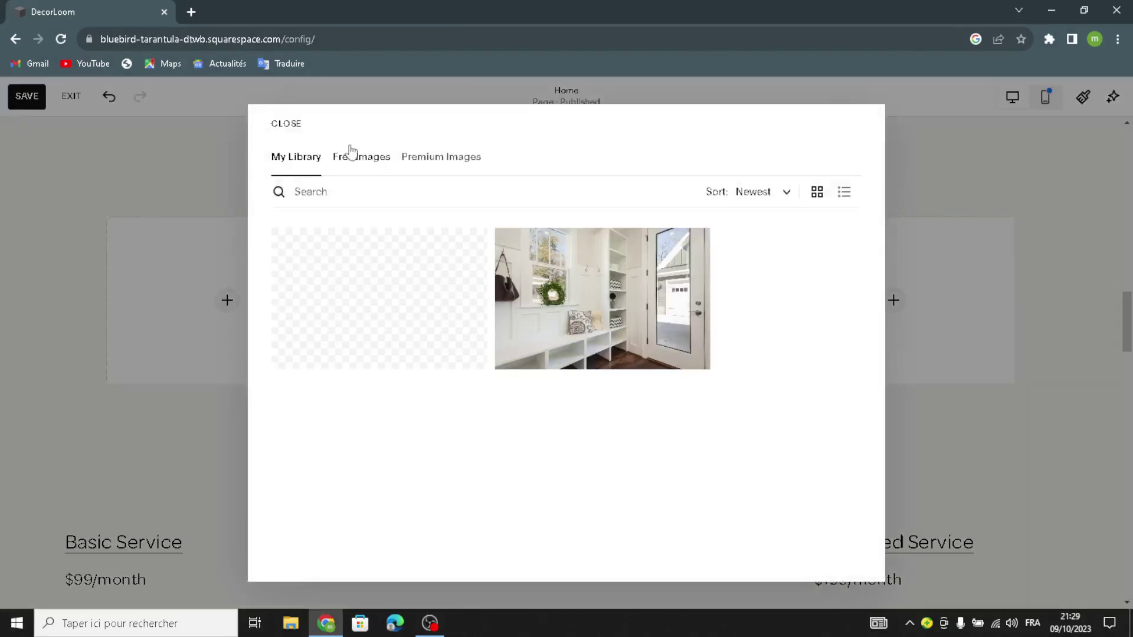
pyautogui.click(351, 186)
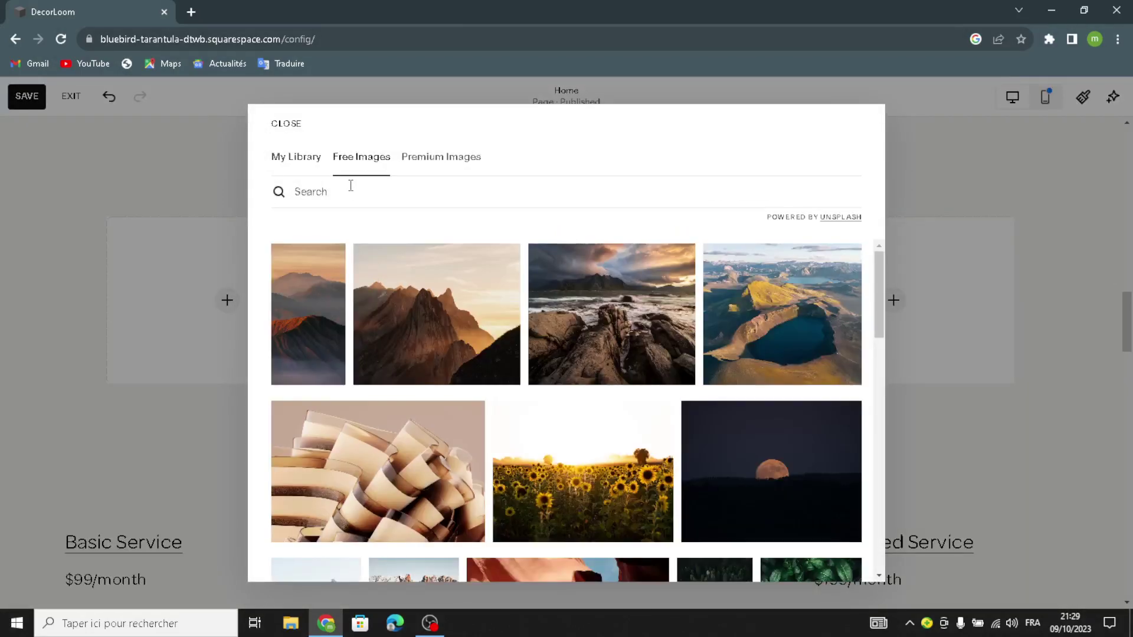
pyautogui.write('pe')
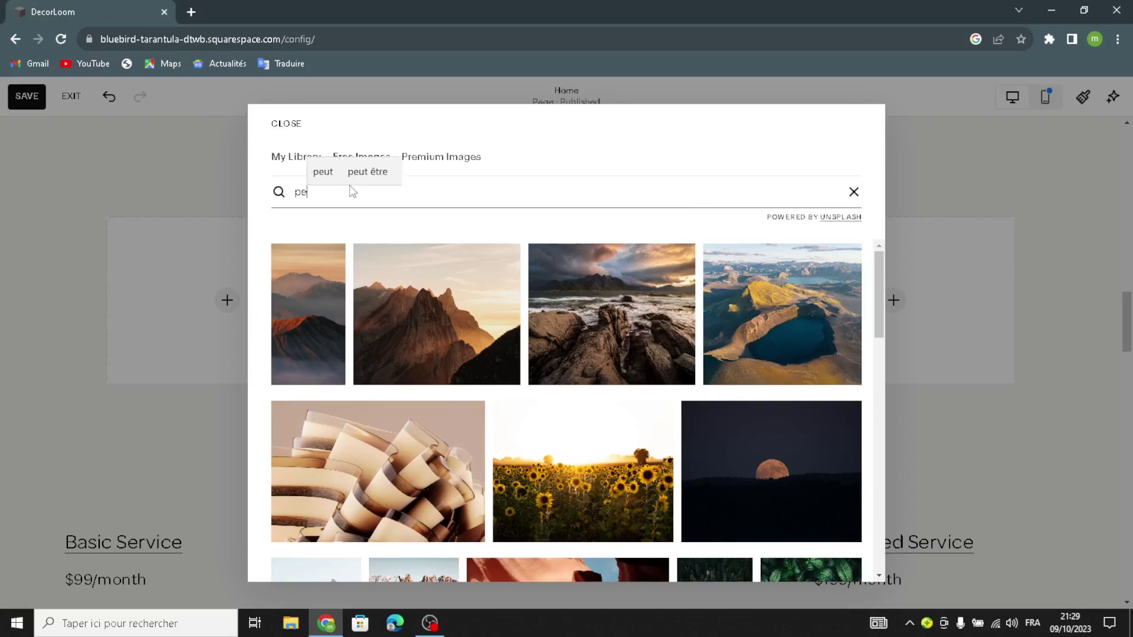
pyautogui.write('rsona')
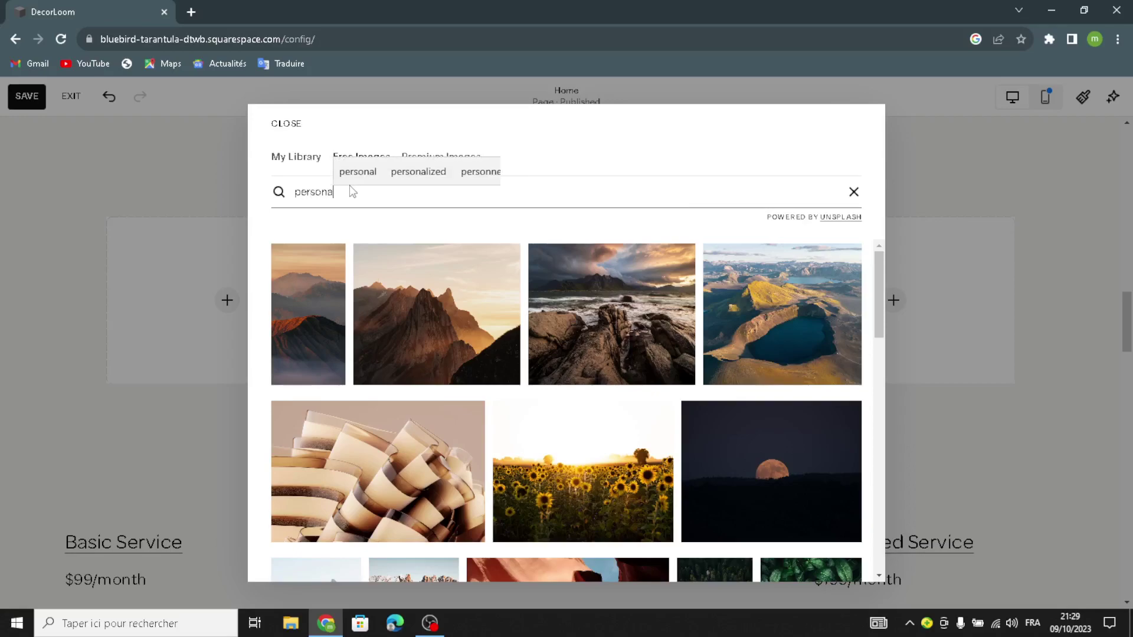
pyautogui.write('lized ')
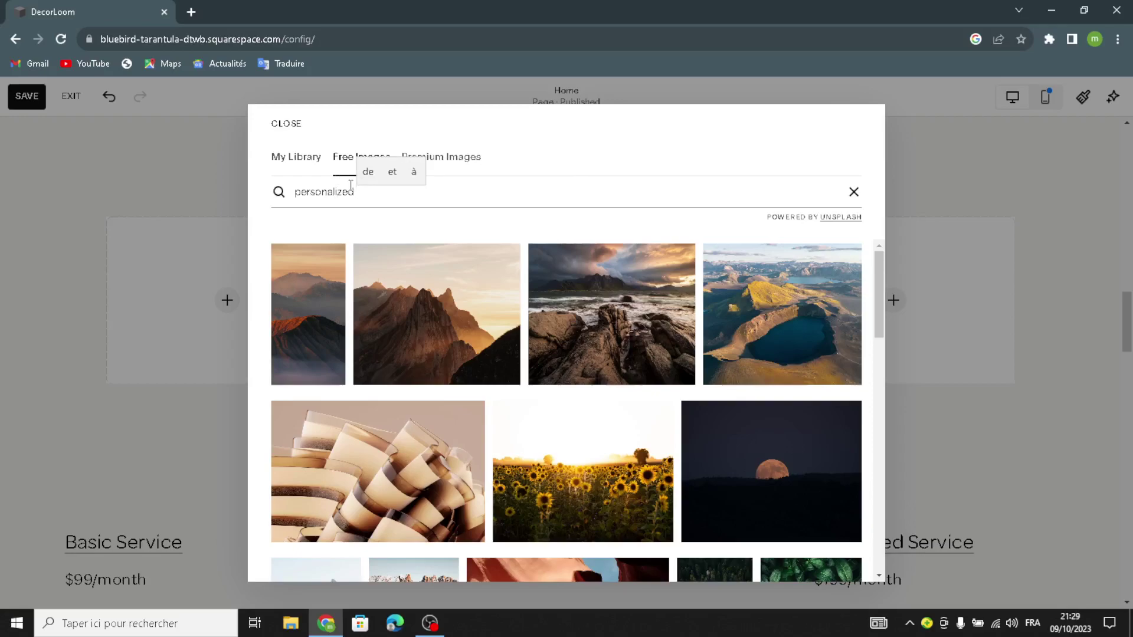
pyautogui.write('ho')
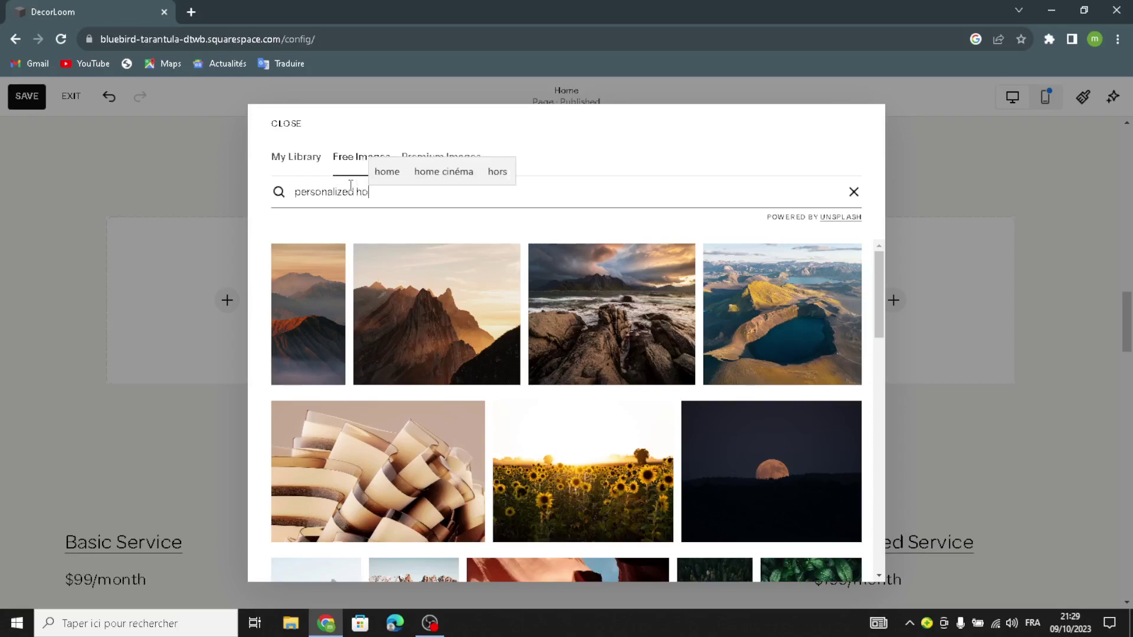
pyautogui.write('me decor')
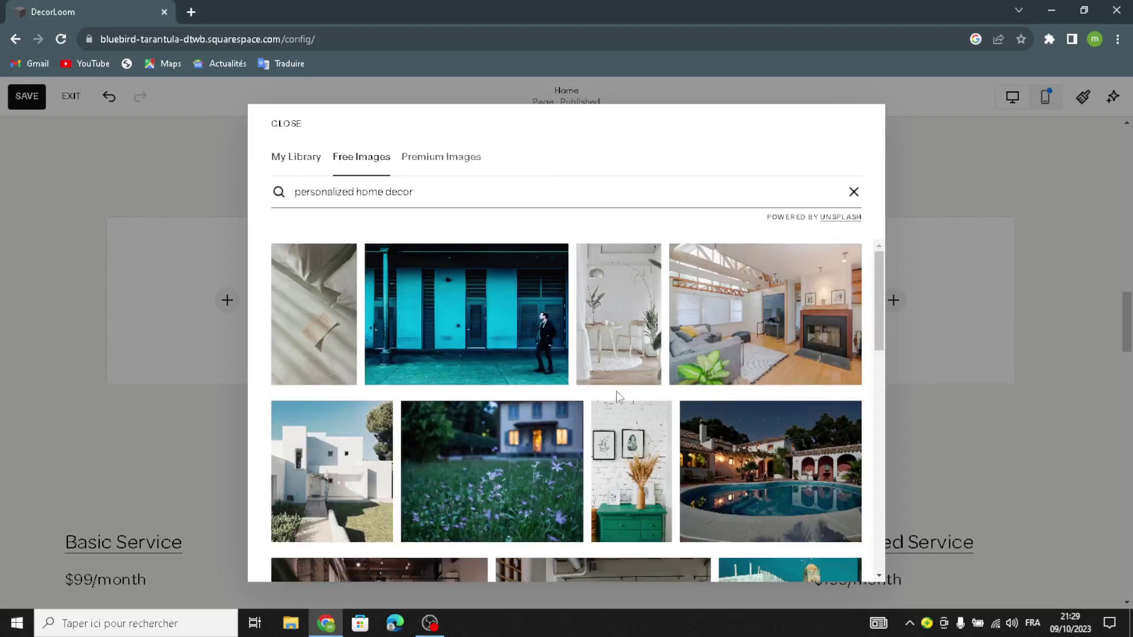
pyautogui.click(630, 422)
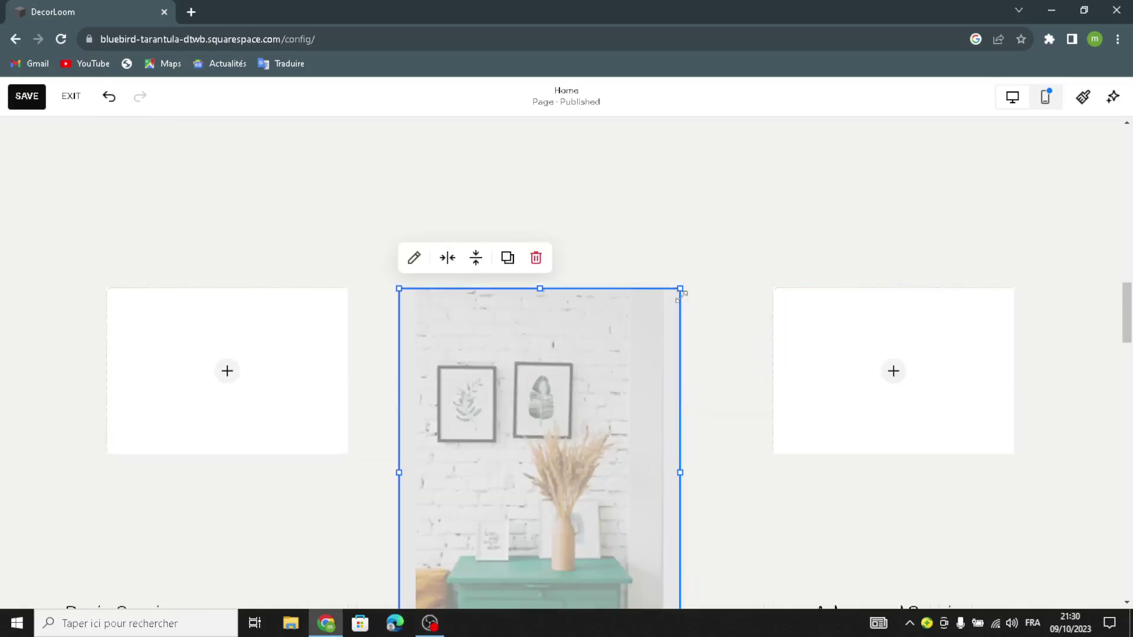
pyautogui.moveTo(680, 289); pyautogui.dragTo(738, 124)
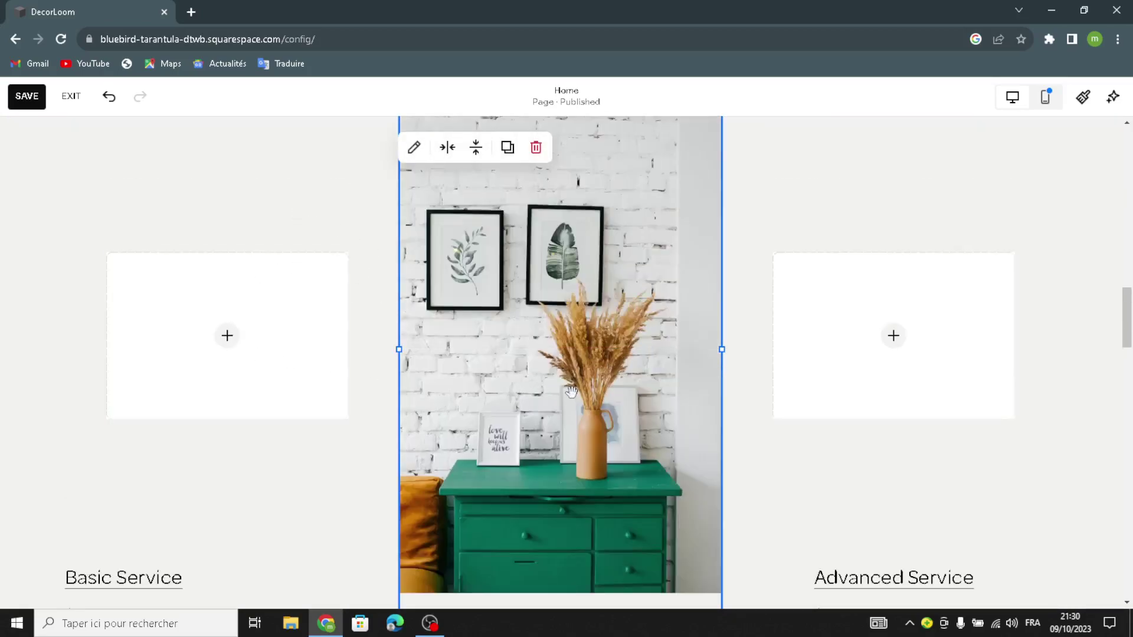
# Put the wooden nightstand stock photo into the left image block
pyautogui.click(220, 350)
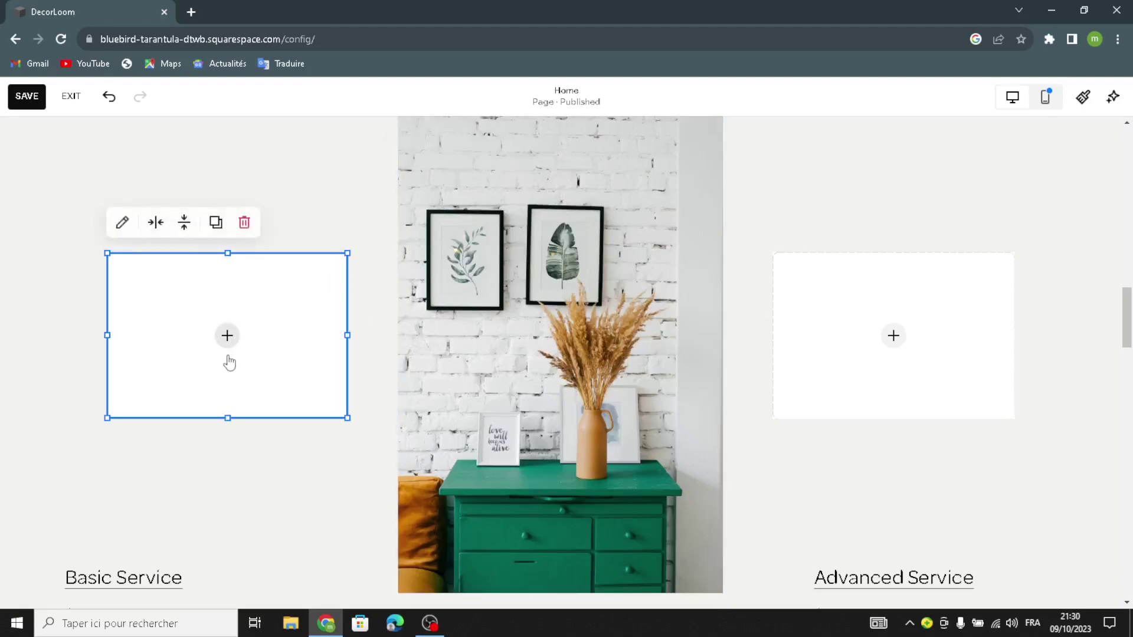
pyautogui.click(228, 343)
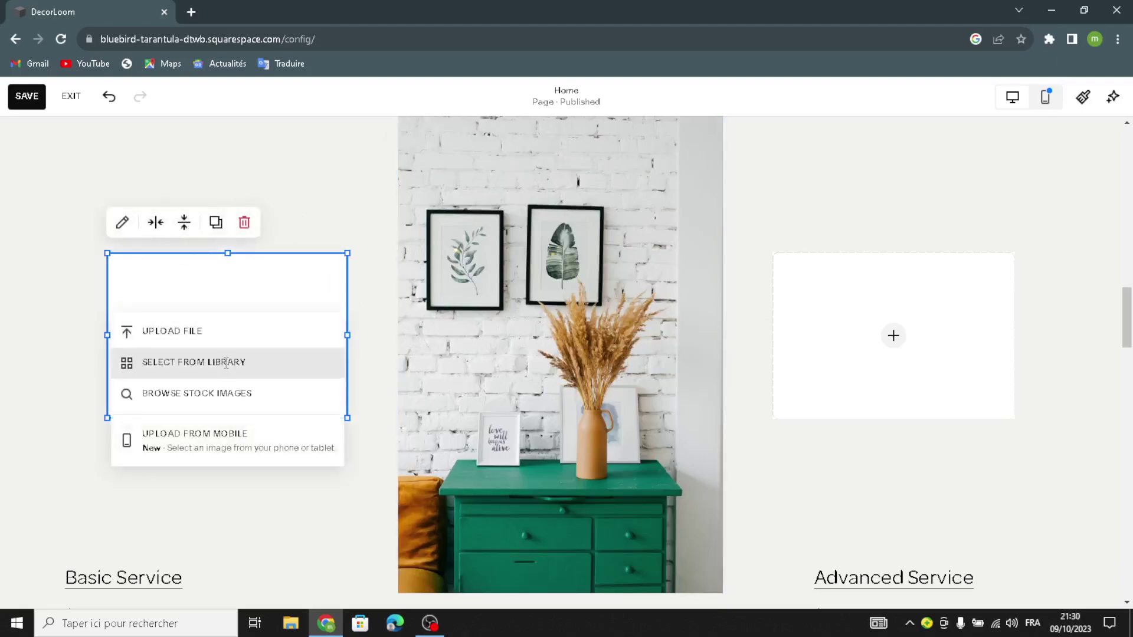
pyautogui.click(230, 362)
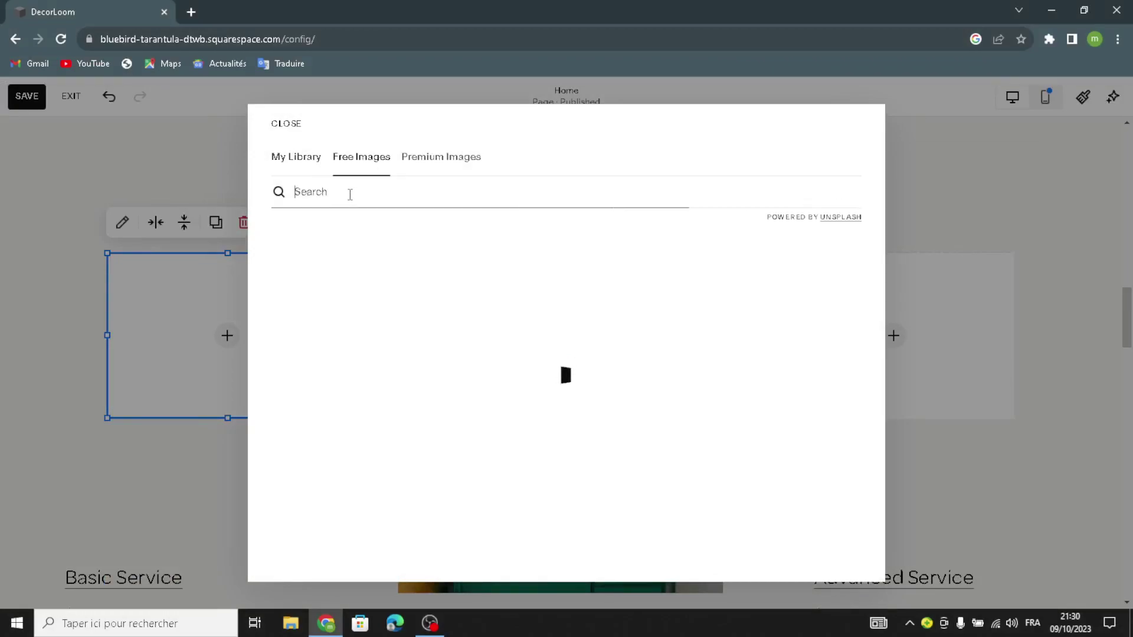
pyautogui.write('personalized ')
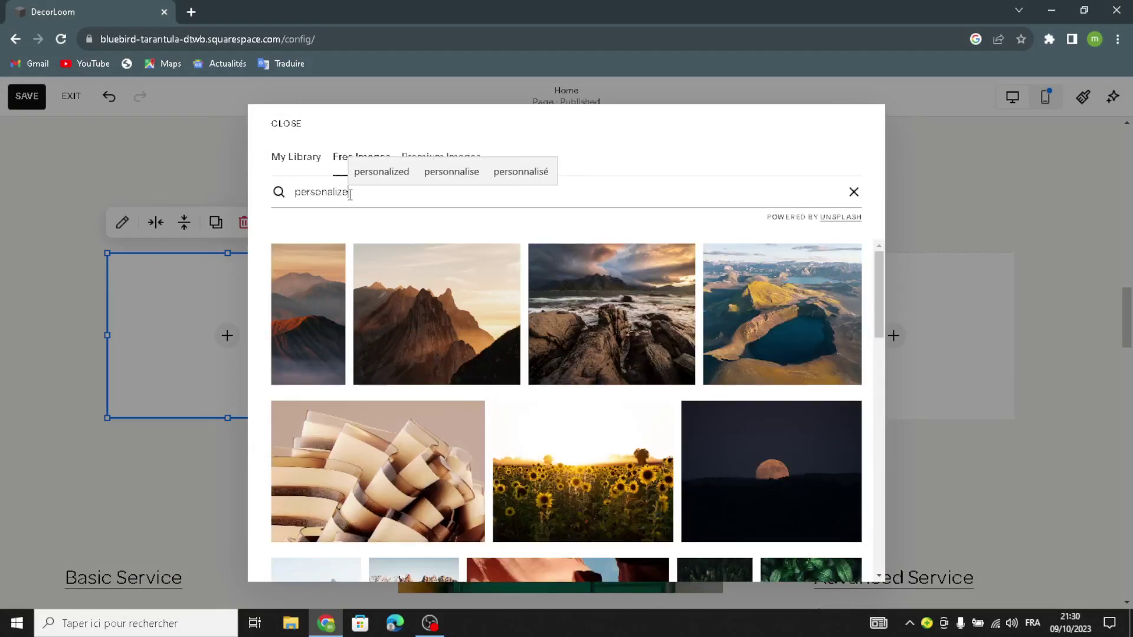
pyautogui.write('home')
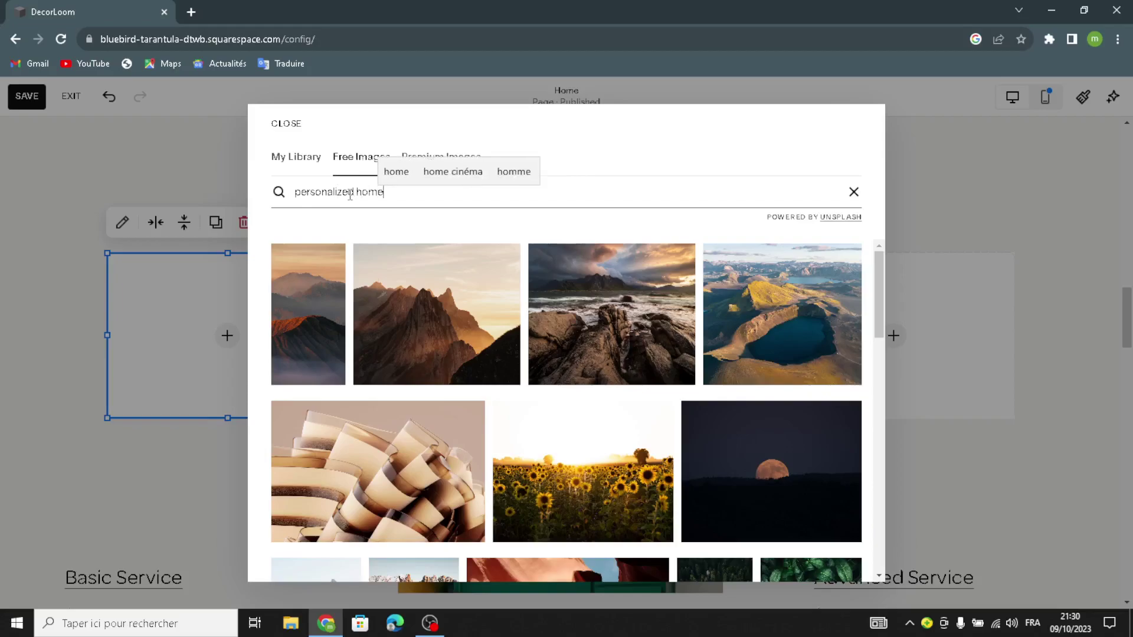
pyautogui.write(' decor')
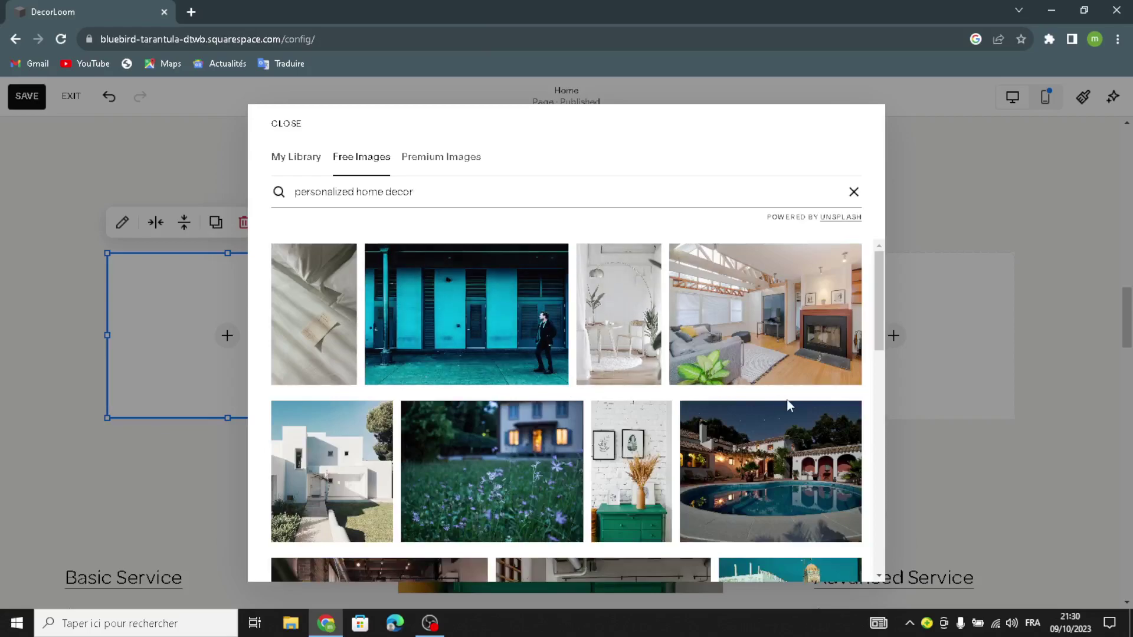
pyautogui.scroll(-5, 717, 436)
pyautogui.scroll(-3, 626, 460)
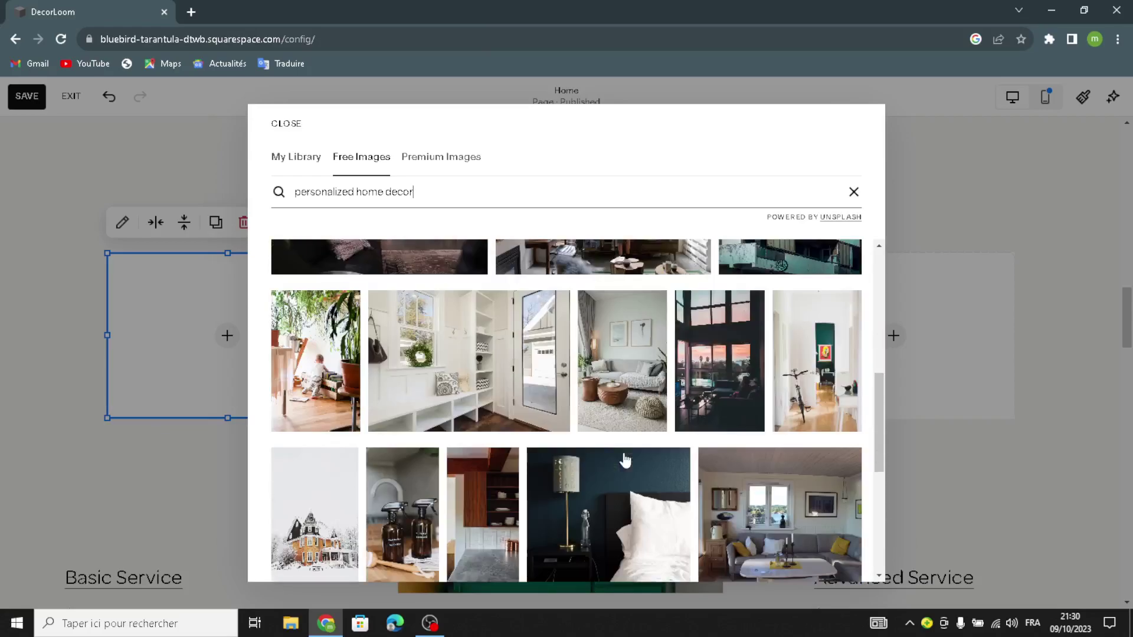
pyautogui.scroll(-5, 498, 406)
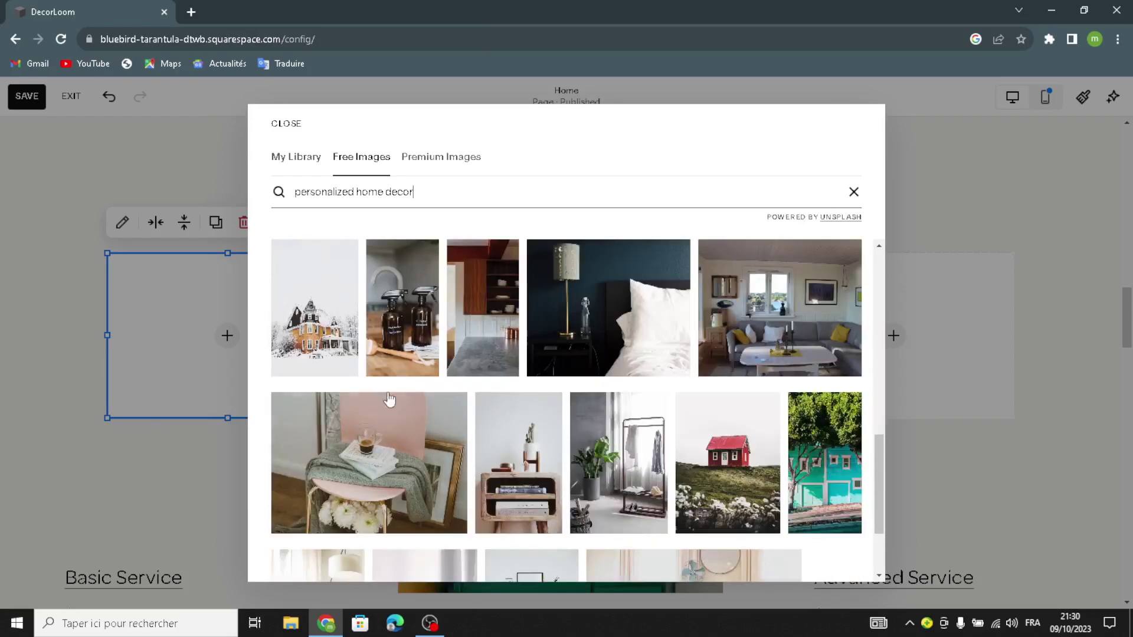
pyautogui.click(513, 370)
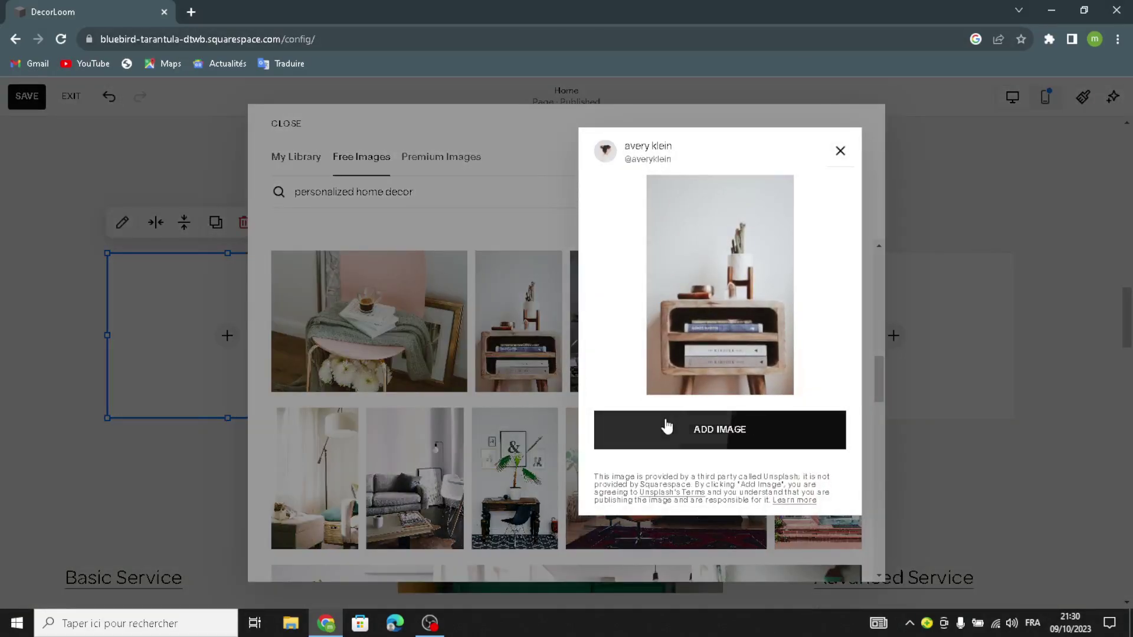
pyautogui.click(647, 434)
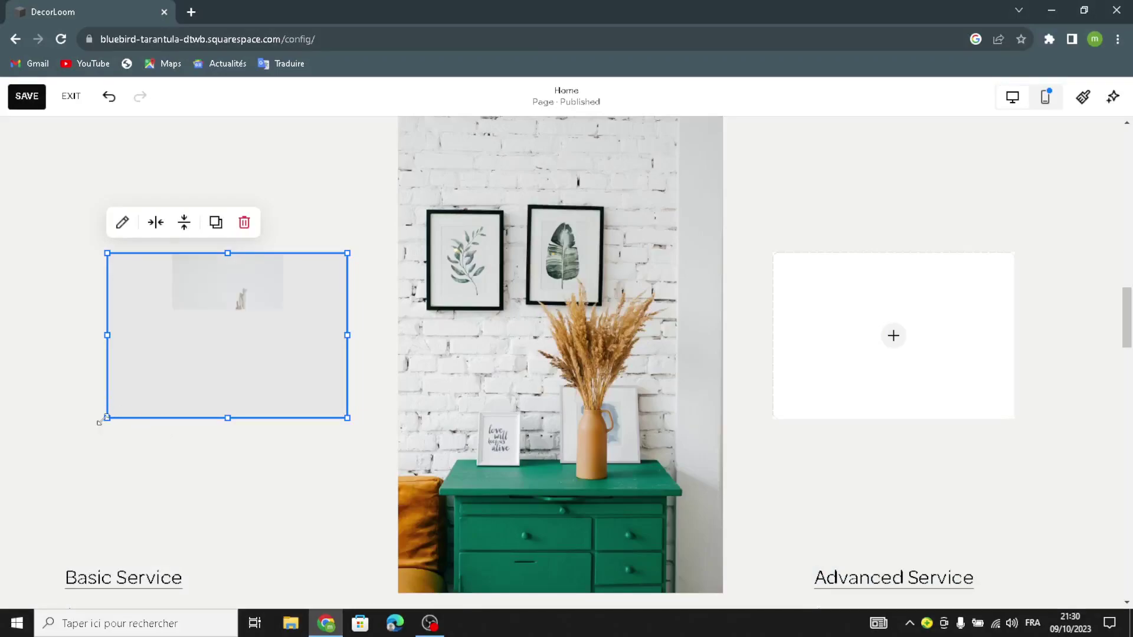
# Resize the nightstand image into a tall block
pyautogui.moveTo(104, 489); pyautogui.dragTo(187, 238)
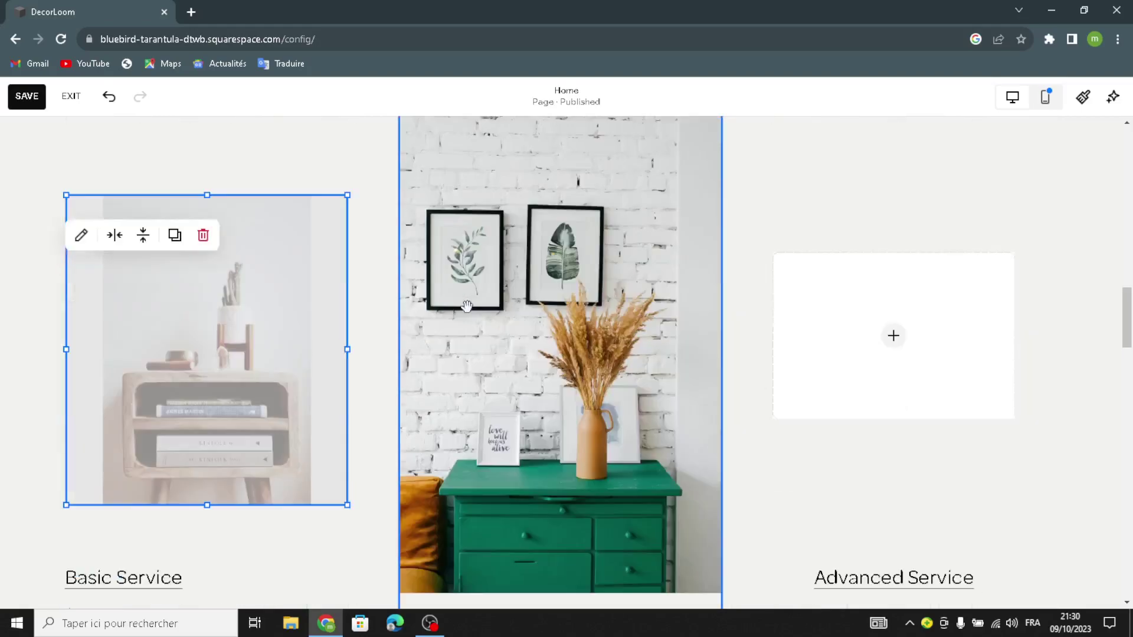
pyautogui.moveTo(344, 201); pyautogui.dragTo(354, 144)
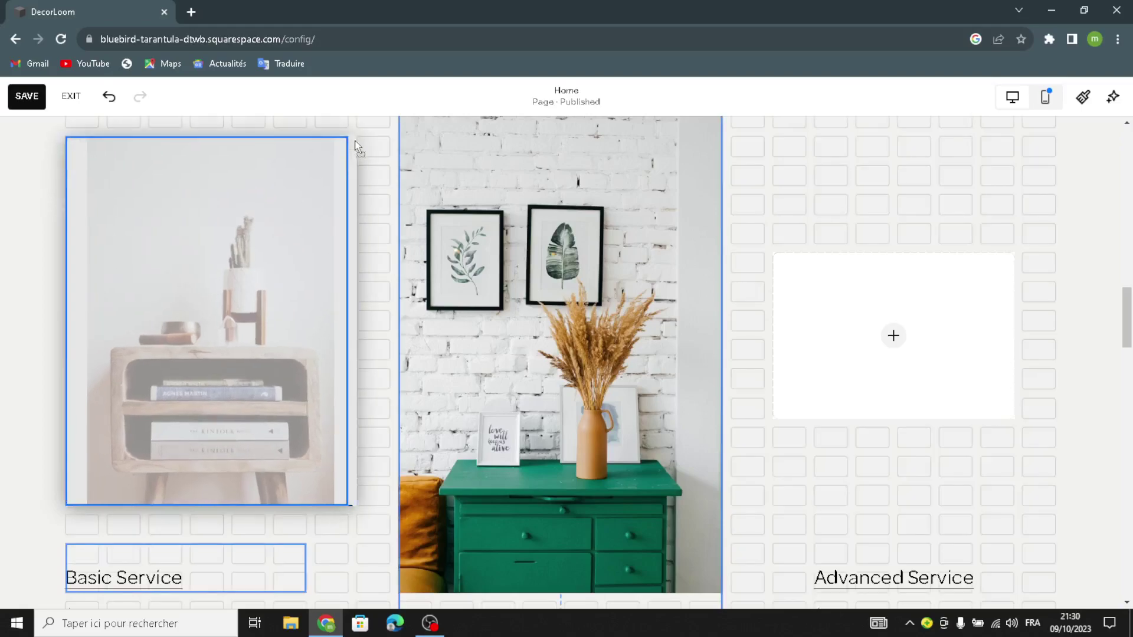
pyautogui.moveTo(265, 238); pyautogui.dragTo(389, 310)
pyautogui.click(894, 337)
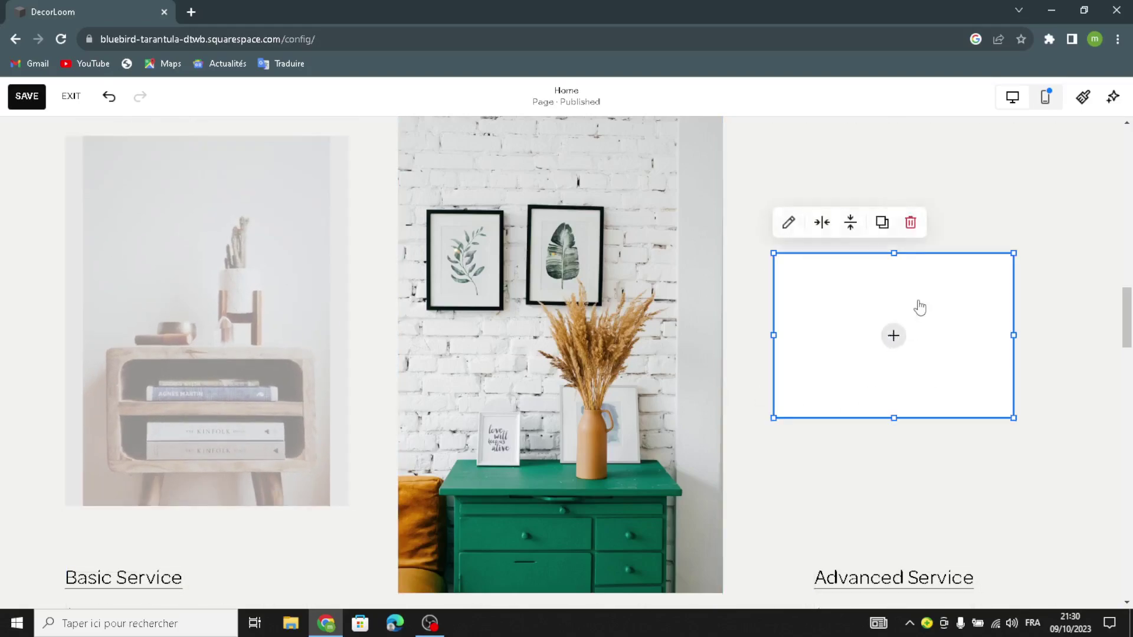
# Search free images for 'personalized home decor' and add the white interior photo to the right block
pyautogui.click(896, 335)
pyautogui.click(861, 376)
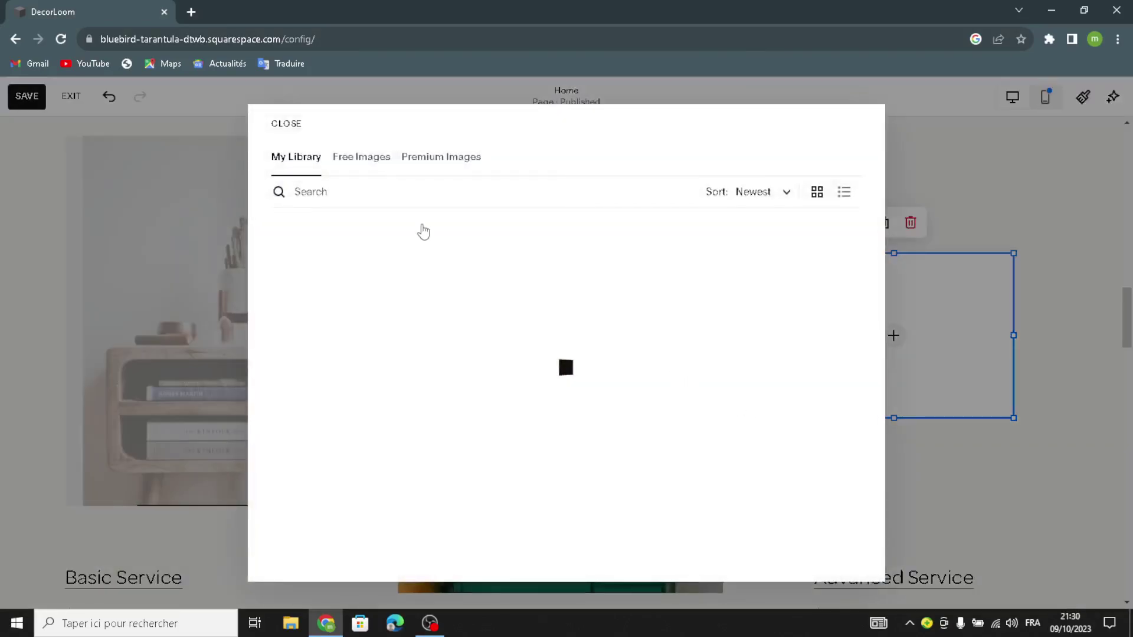
pyautogui.click(379, 160)
pyautogui.click(365, 191)
pyautogui.write('personal')
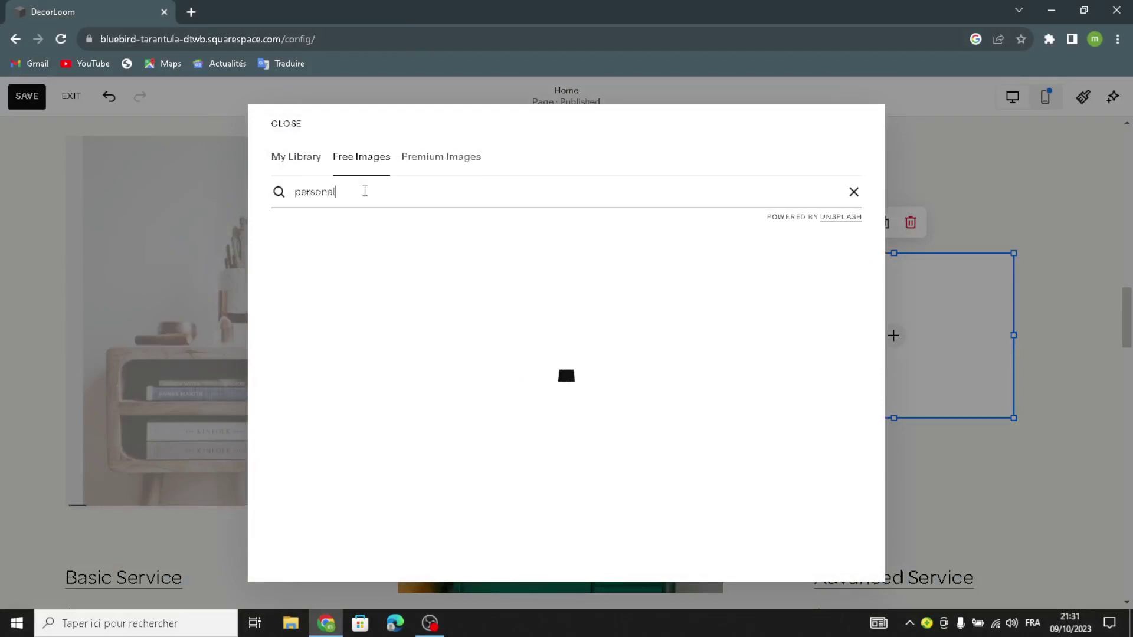
pyautogui.write('ized ho')
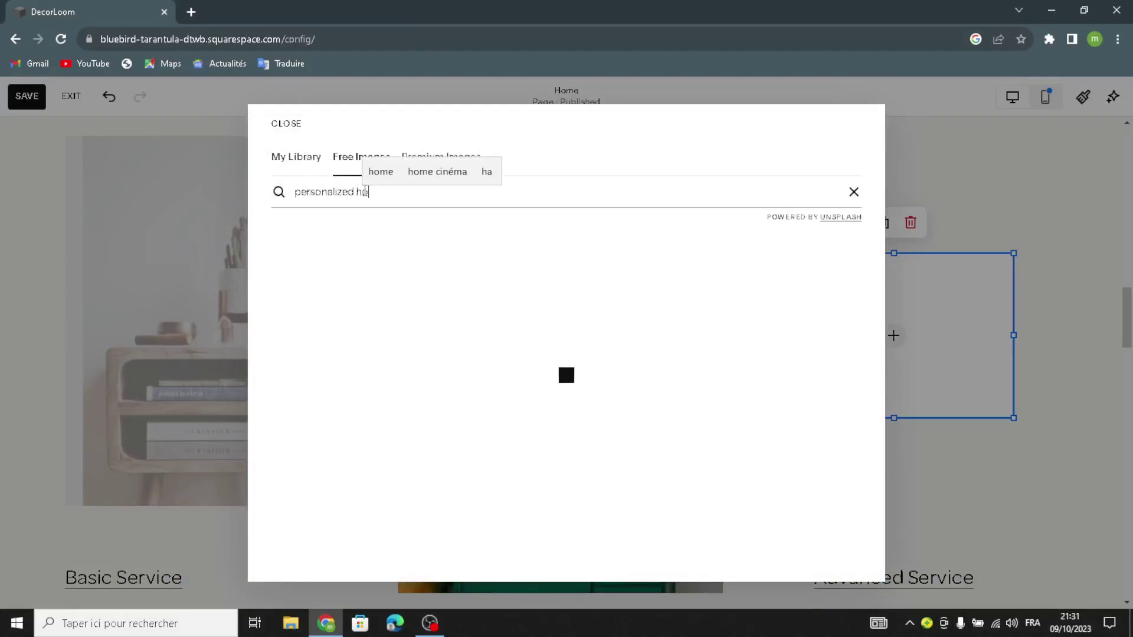
pyautogui.write('me dec')
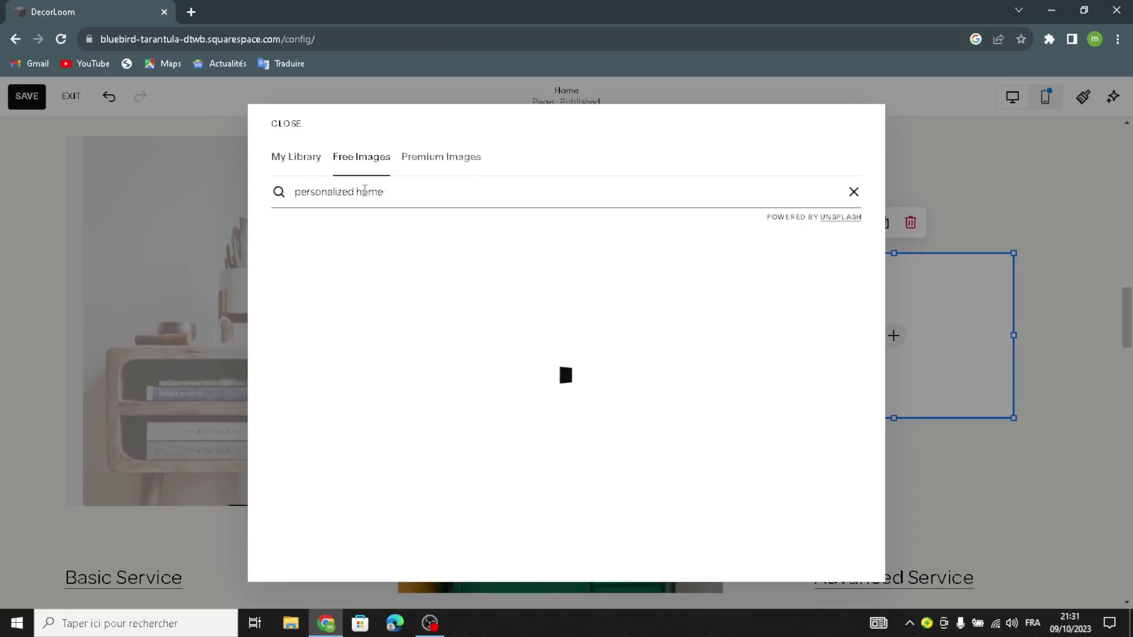
pyautogui.press('Return')
pyautogui.click(638, 357)
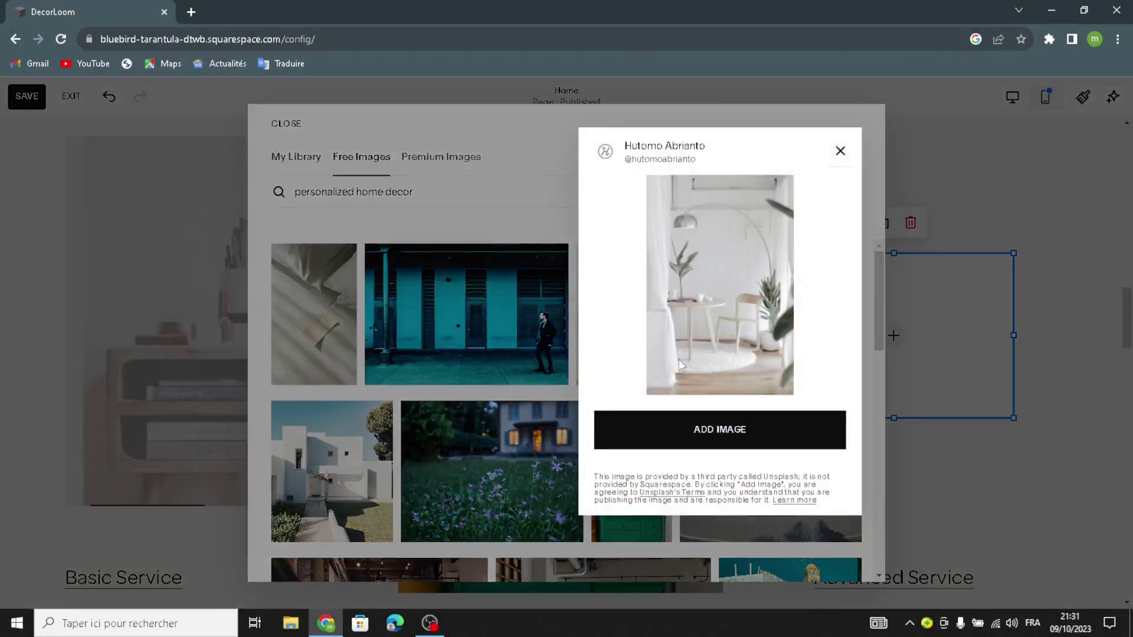
pyautogui.click(643, 434)
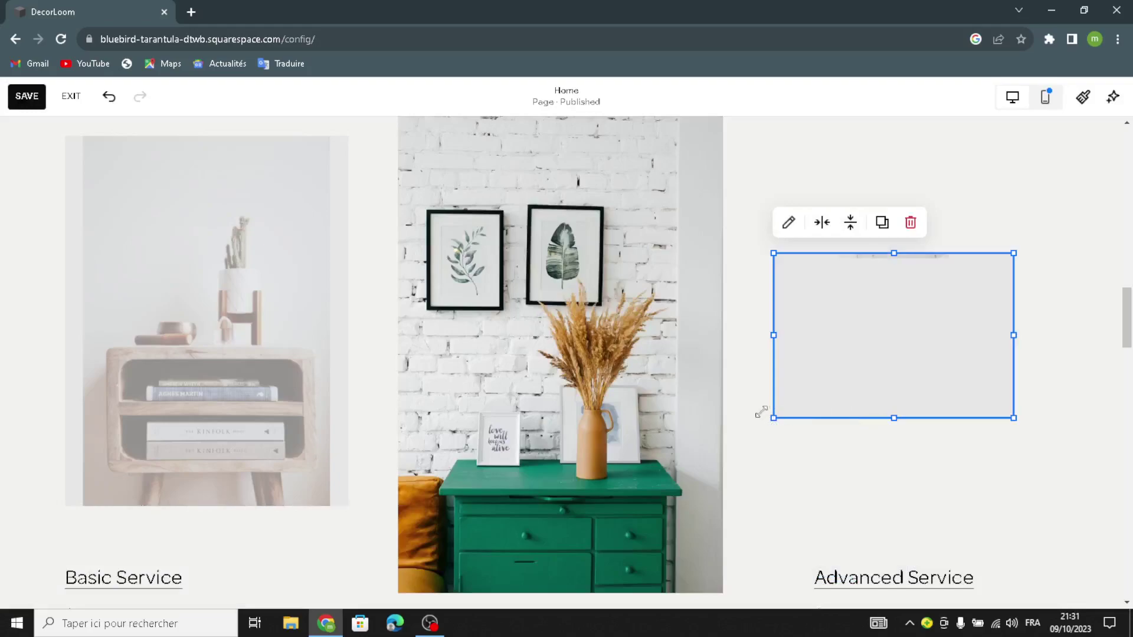
# Resize the white-room photo into a tall block and realign its top edge
pyautogui.moveTo(767, 418); pyautogui.dragTo(770, 534)
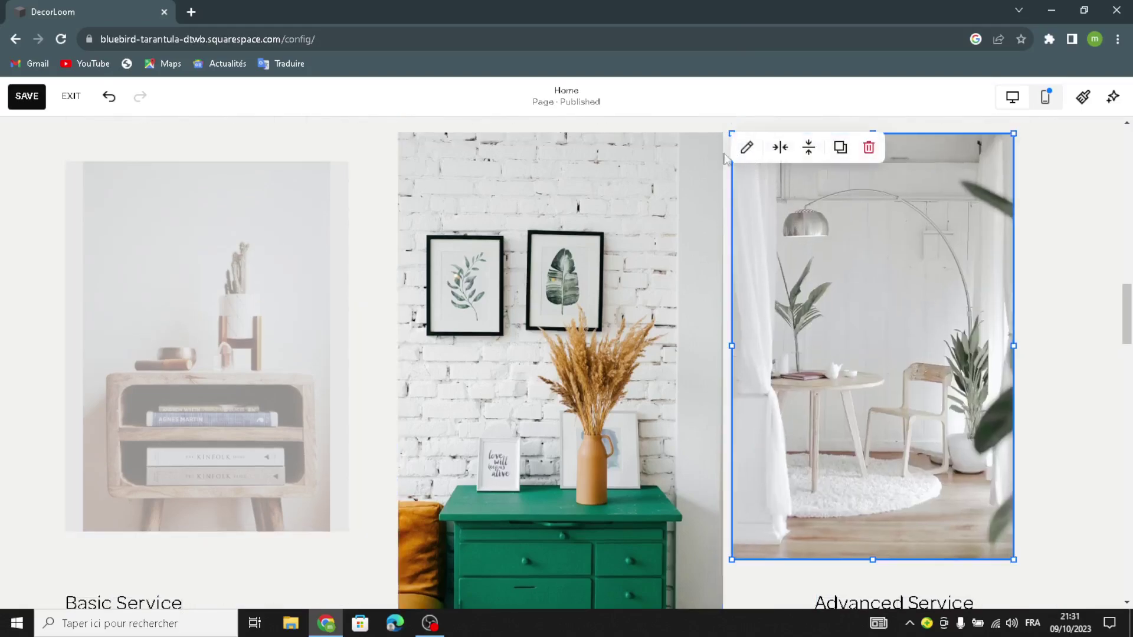
pyautogui.click(716, 156)
pyautogui.click(737, 139)
pyautogui.moveTo(732, 128); pyautogui.dragTo(753, 162)
pyautogui.moveTo(810, 230); pyautogui.dragTo(818, 211)
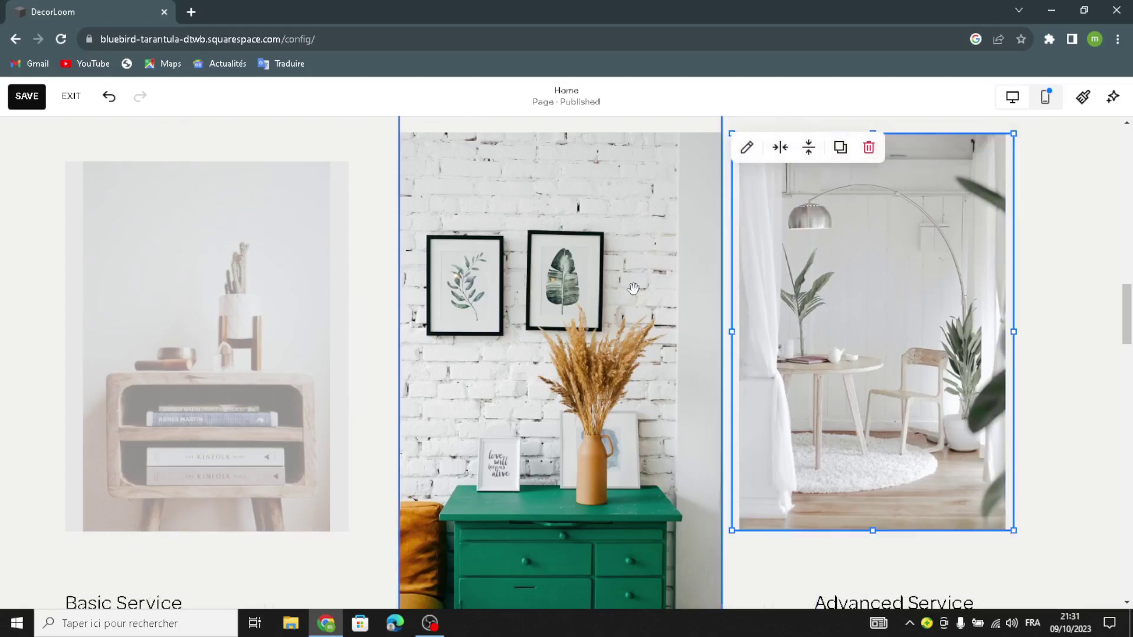
pyautogui.moveTo(750, 512); pyautogui.dragTo(772, 501)
pyautogui.moveTo(879, 303); pyautogui.dragTo(868, 383)
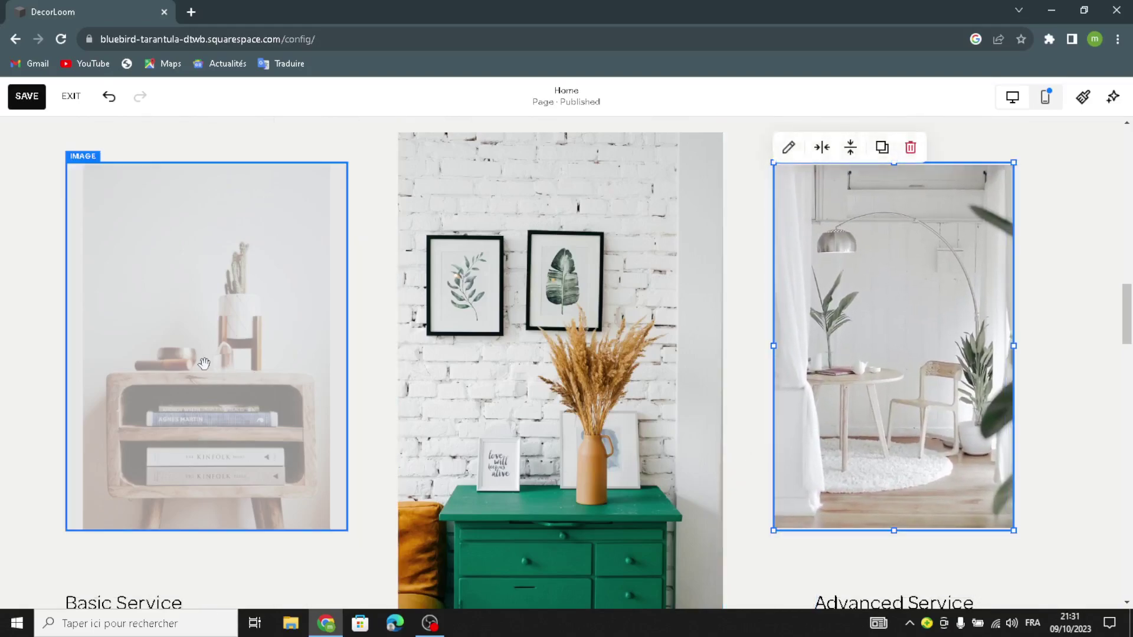
# Shorten the left-column nightstand image slightly and look at its image settings
pyautogui.click(327, 545)
pyautogui.moveTo(348, 524); pyautogui.dragTo(351, 502)
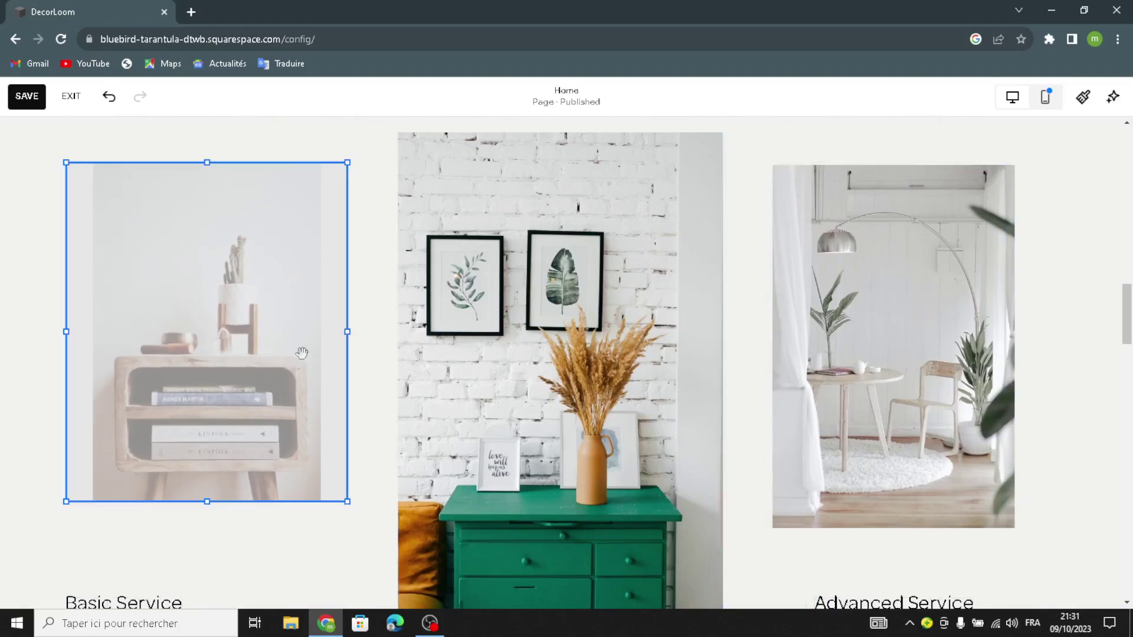
pyautogui.click(382, 317)
pyautogui.click(272, 362)
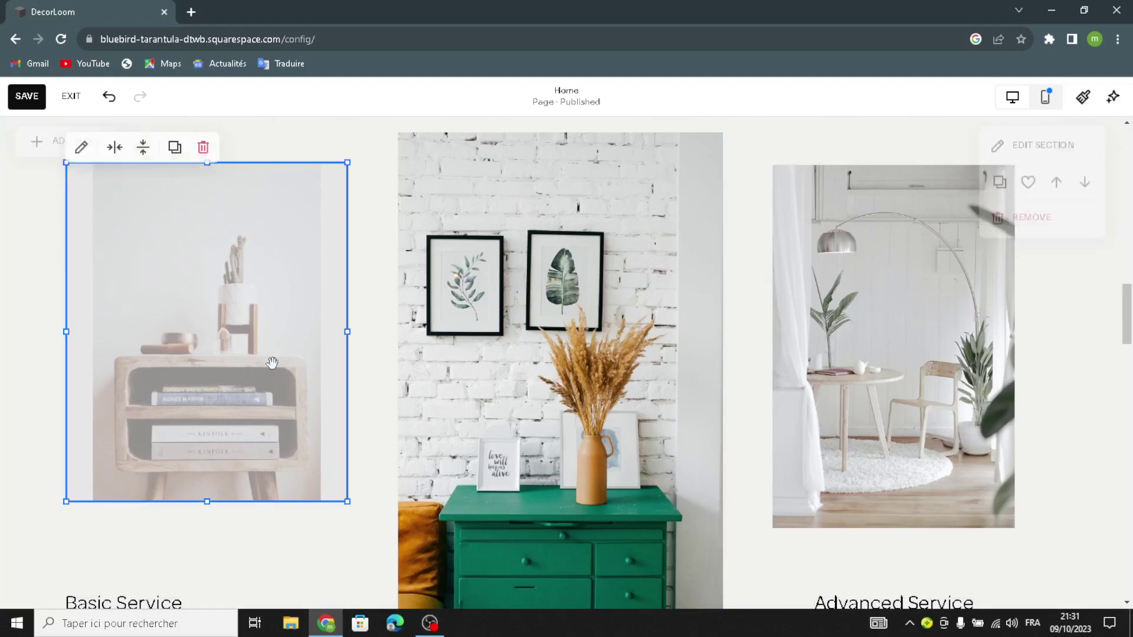
pyautogui.click(81, 147)
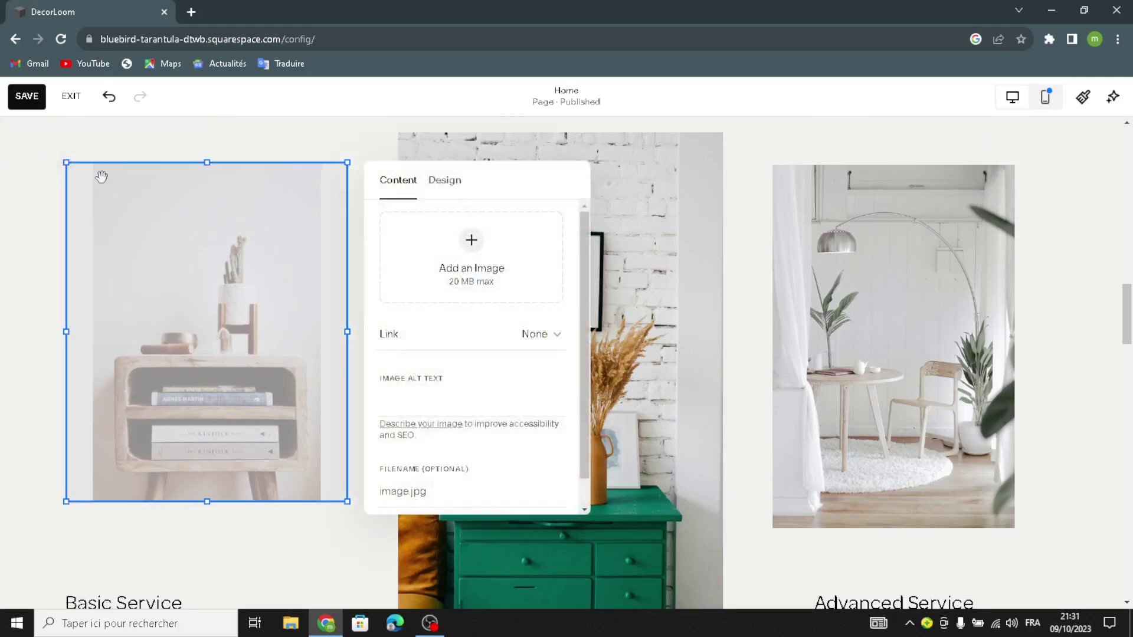
pyautogui.click(182, 250)
# Browse the nightstand image's library without choosing anything, then delete the nightstand image block
pyautogui.click(147, 233)
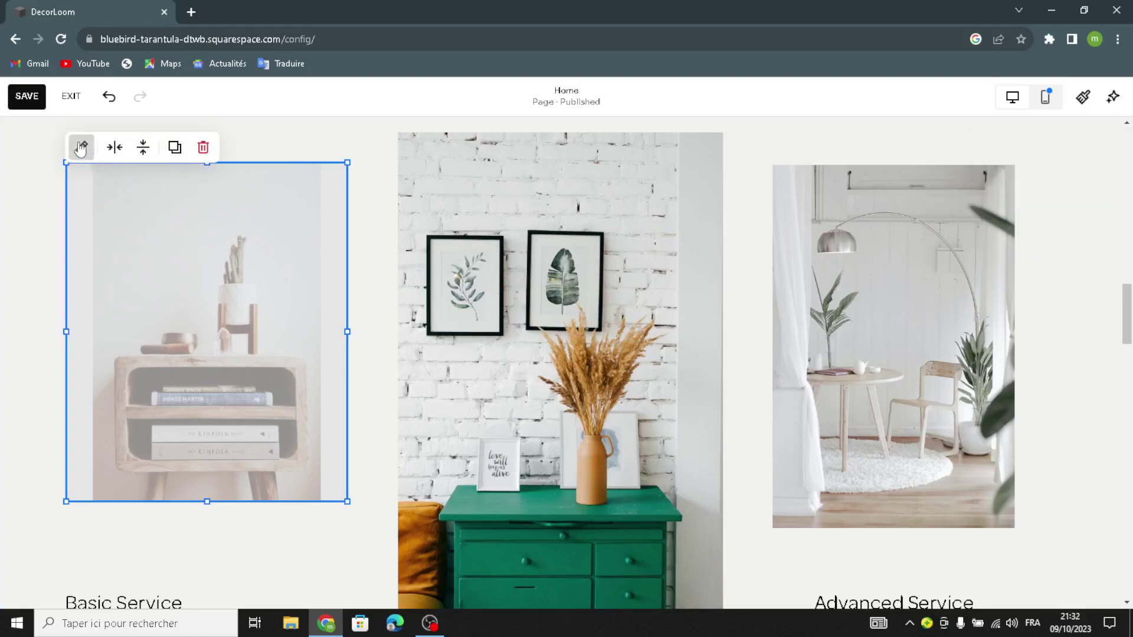
pyautogui.click(82, 148)
pyautogui.click(466, 240)
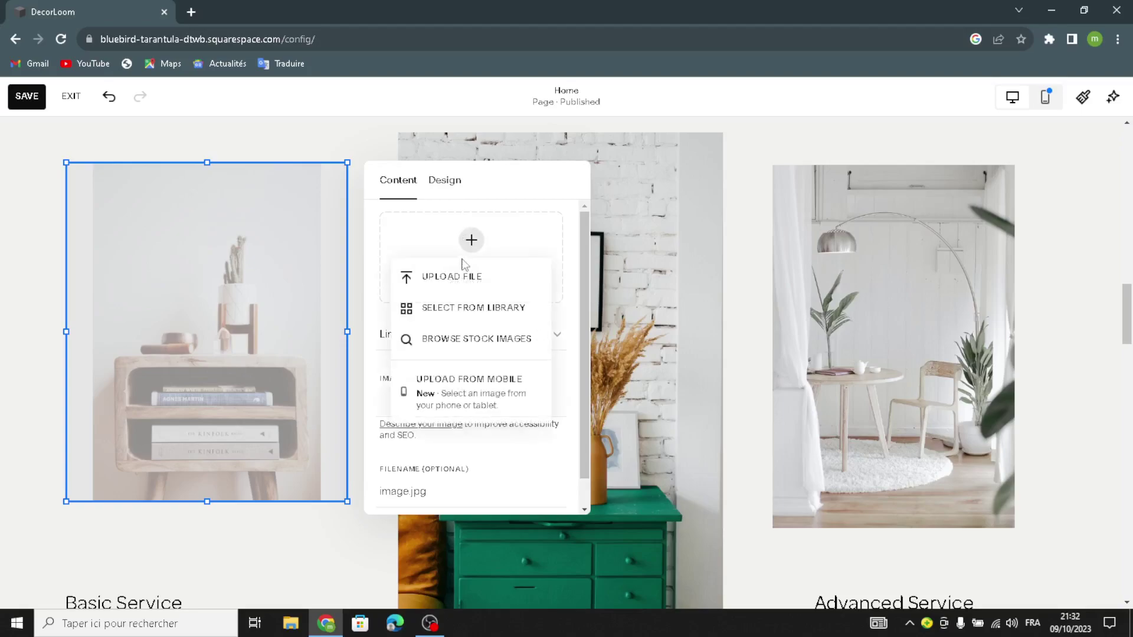
pyautogui.click(456, 306)
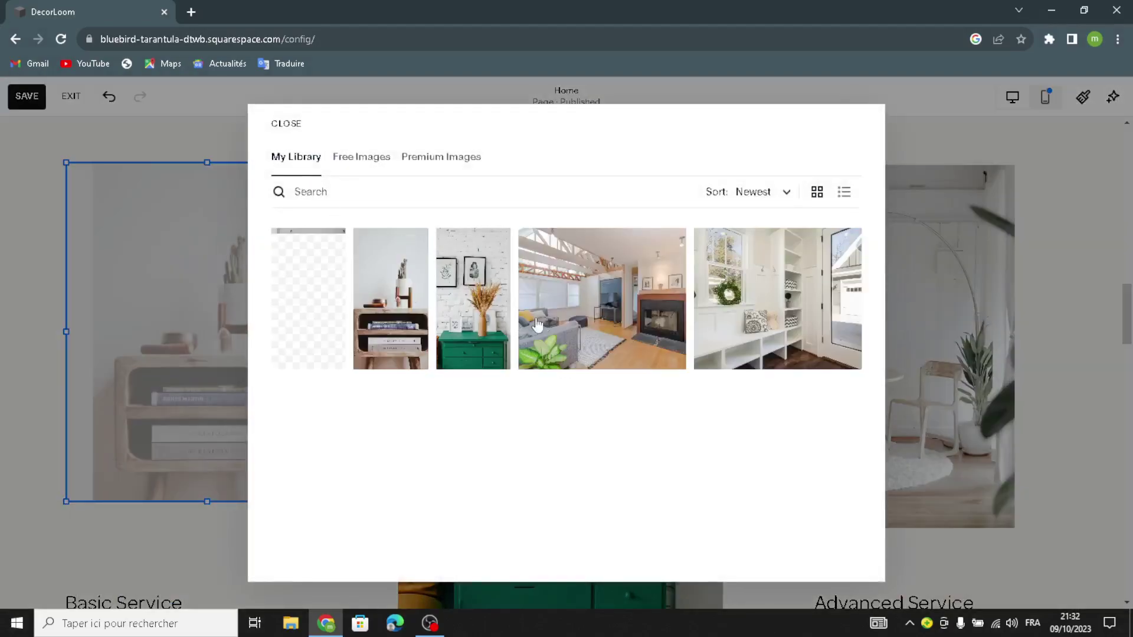
pyautogui.click(136, 359)
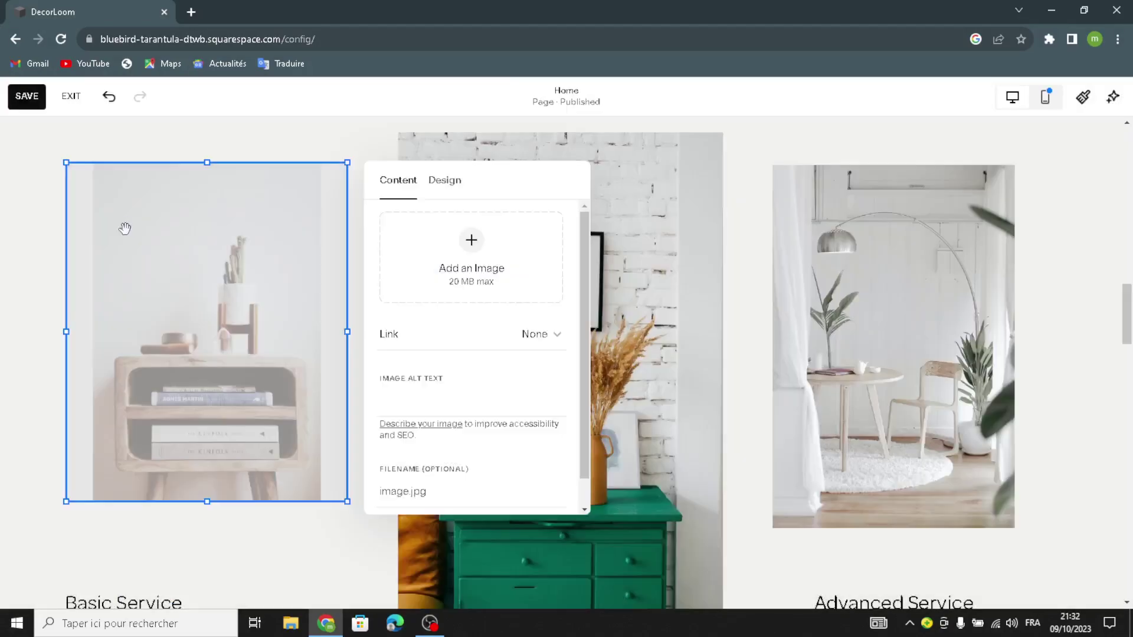
pyautogui.click(308, 156)
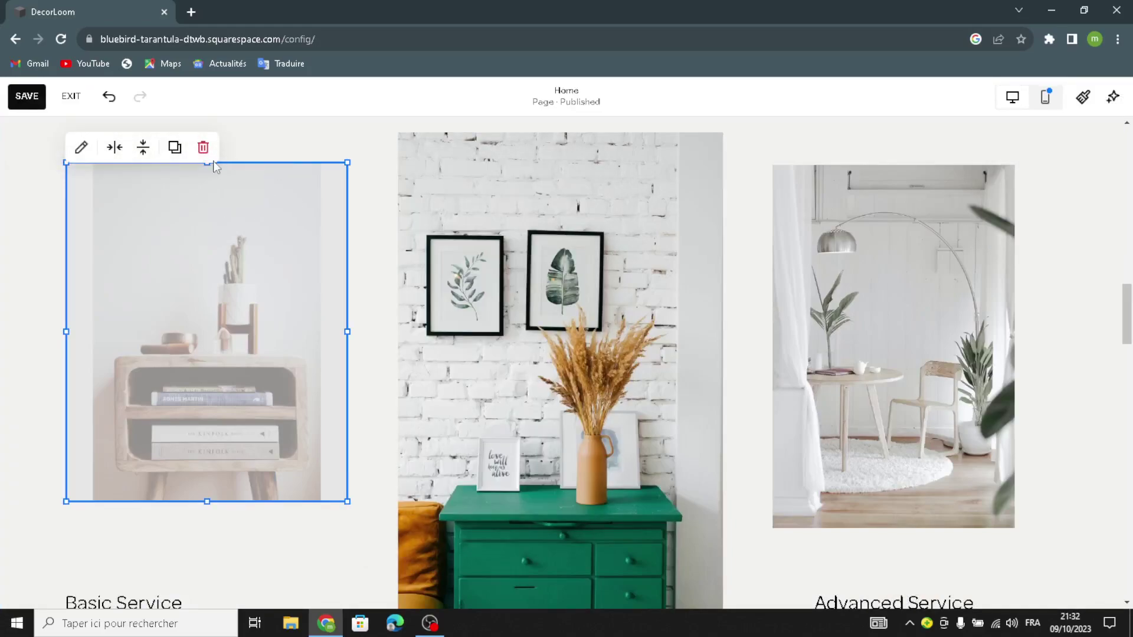
pyautogui.click(203, 147)
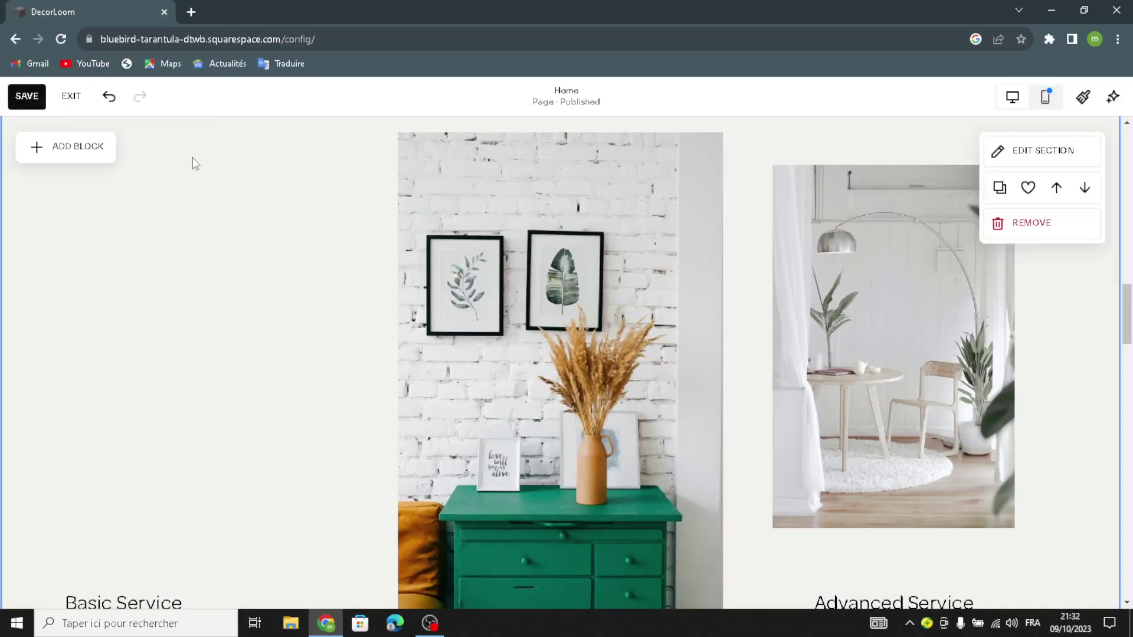
# Add a new image block to the left column holding the nightstand photo from the library
pyautogui.click(135, 217)
pyautogui.click(224, 298)
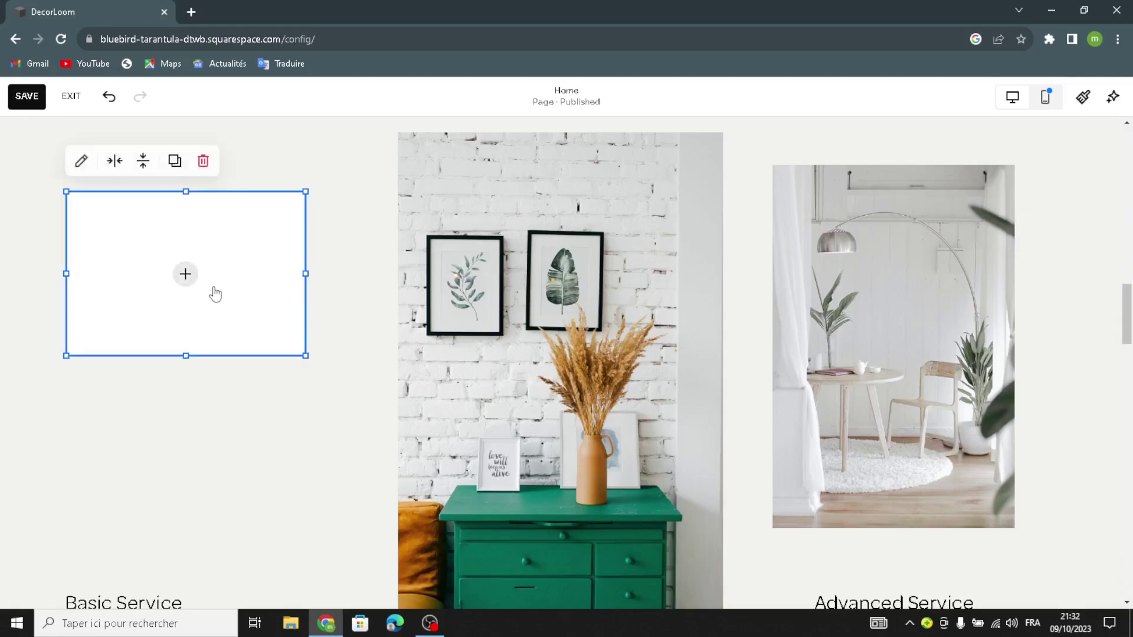
pyautogui.click(187, 275)
pyautogui.click(192, 299)
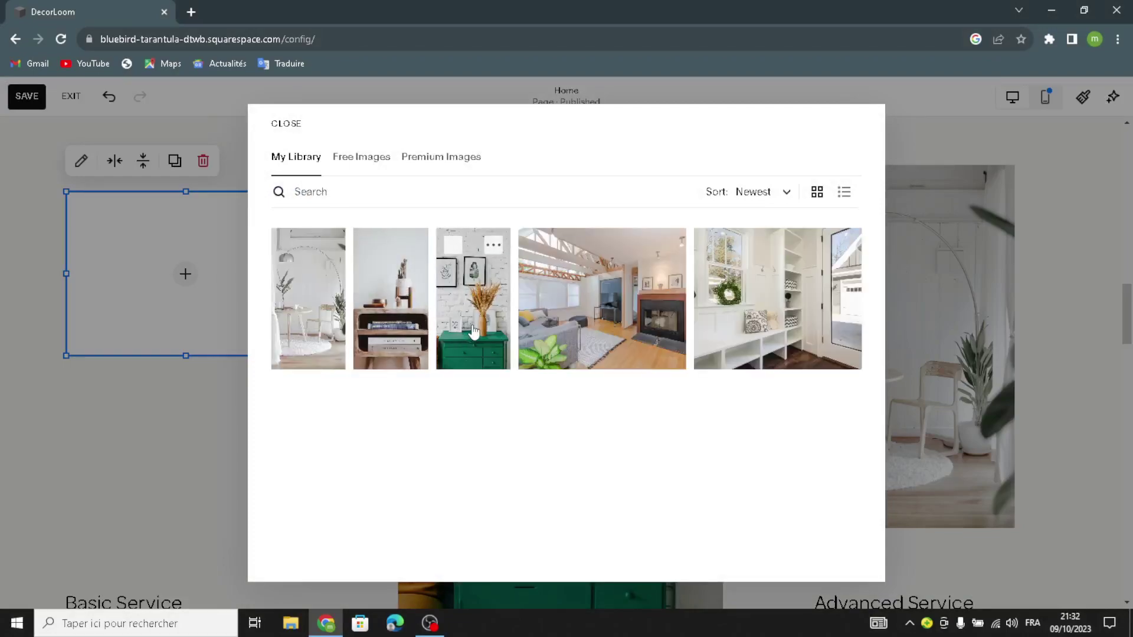
pyautogui.click(474, 331)
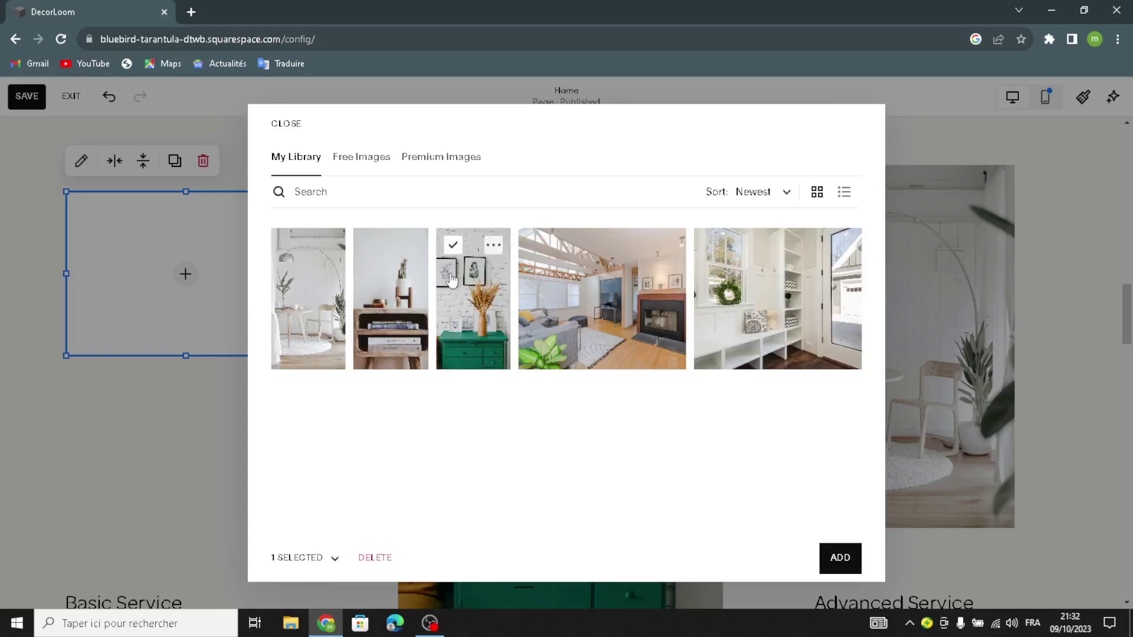
pyautogui.click(370, 245)
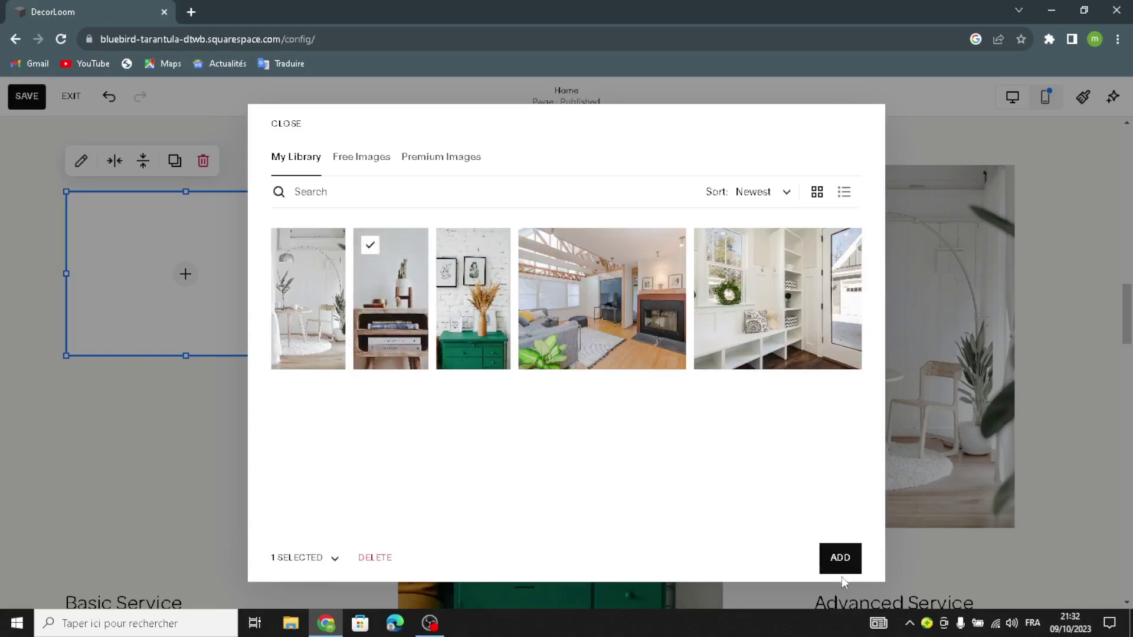
pyautogui.click(841, 557)
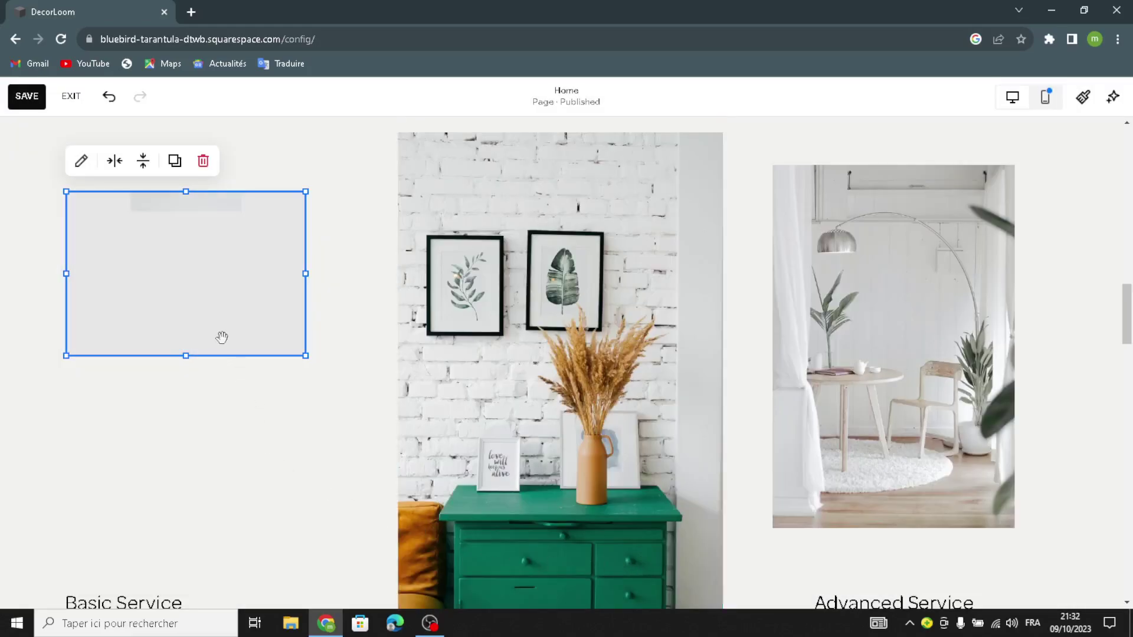
# Make the nightstand image taller and wider so it fills the Basic Service column
pyautogui.moveTo(305, 356); pyautogui.dragTo(311, 491)
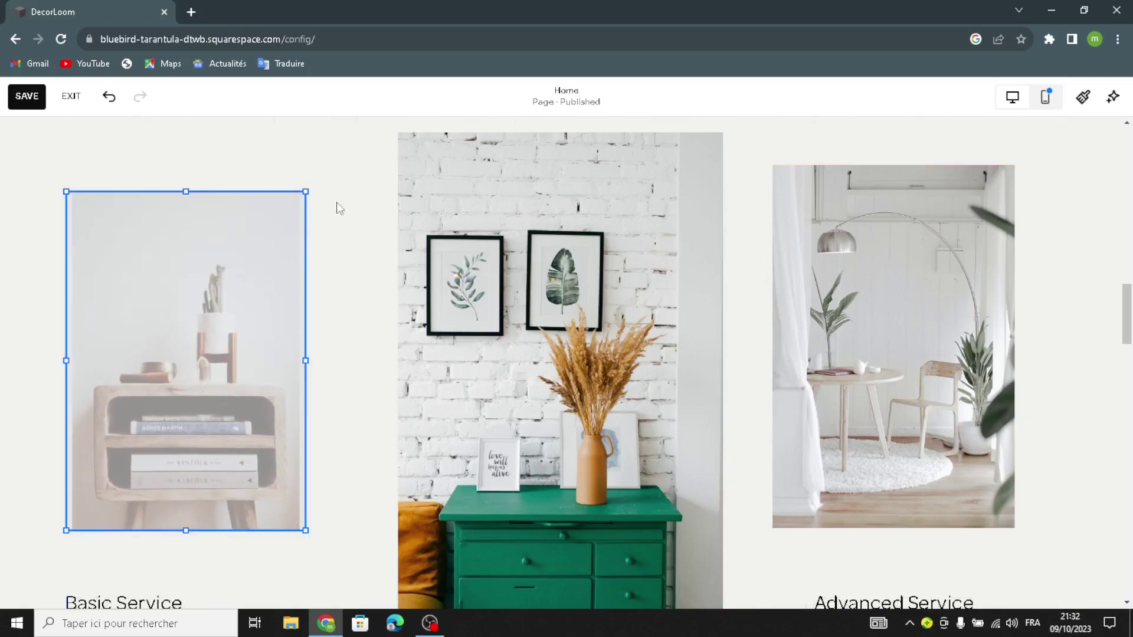
pyautogui.moveTo(311, 188); pyautogui.dragTo(356, 175)
pyautogui.moveTo(366, 171); pyautogui.dragTo(366, 171)
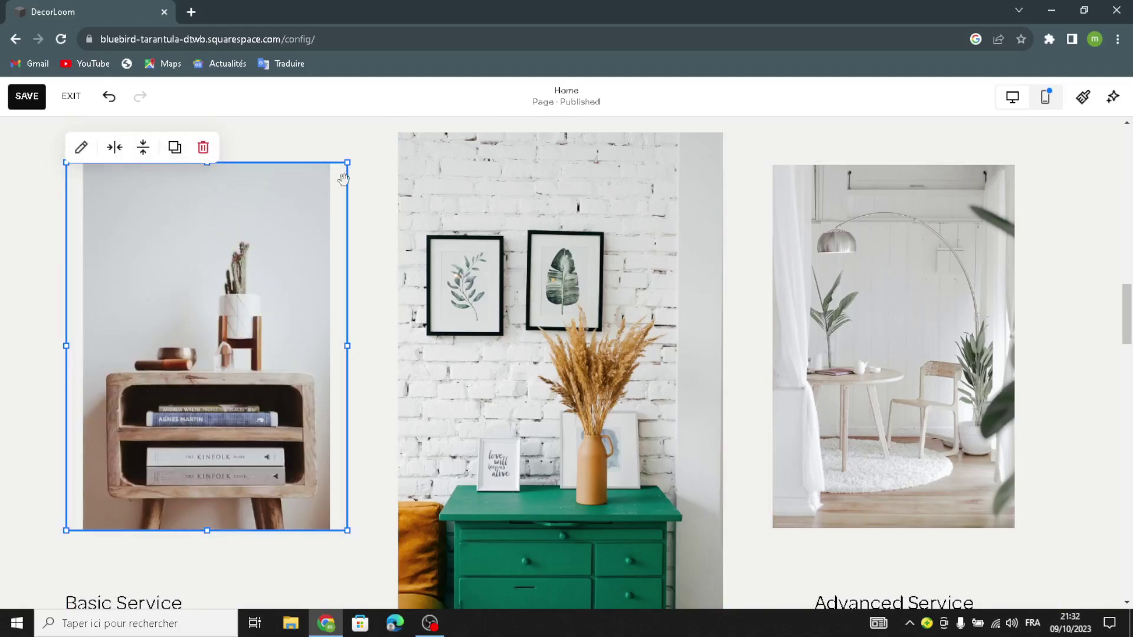
pyautogui.click(342, 164)
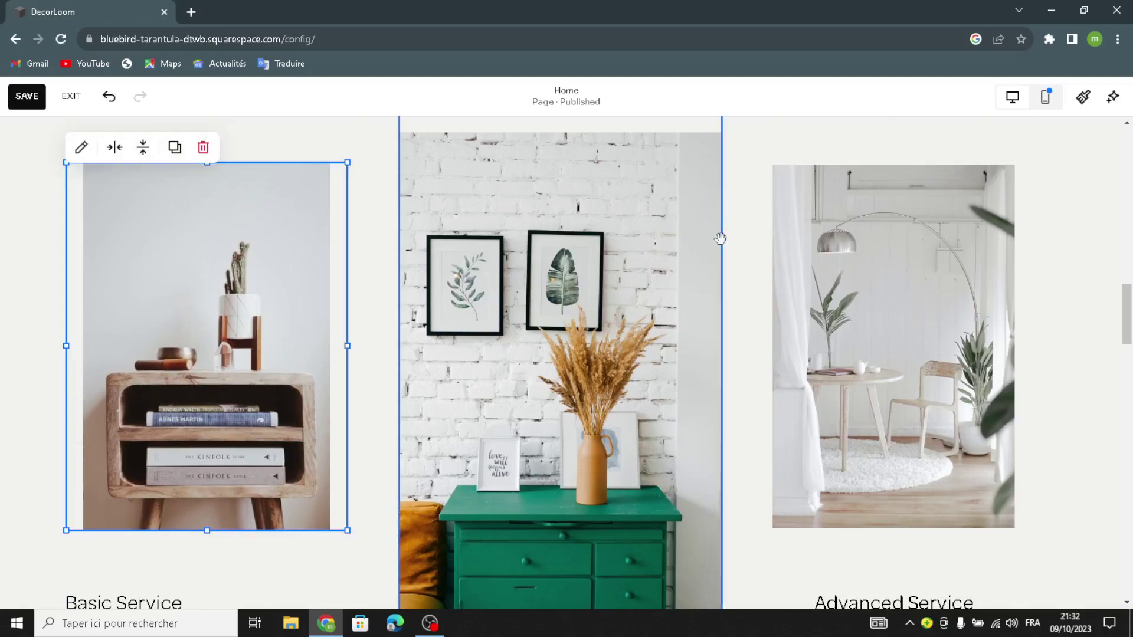
# Give the pricing section the last beige art background pattern
pyautogui.click(858, 147)
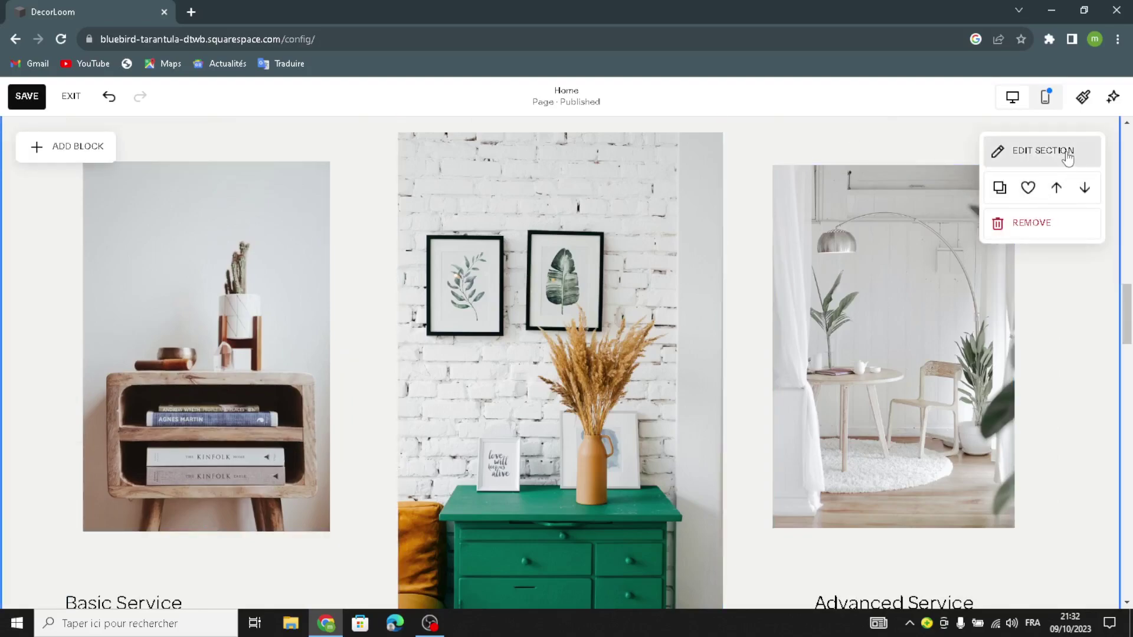
pyautogui.click(1030, 152)
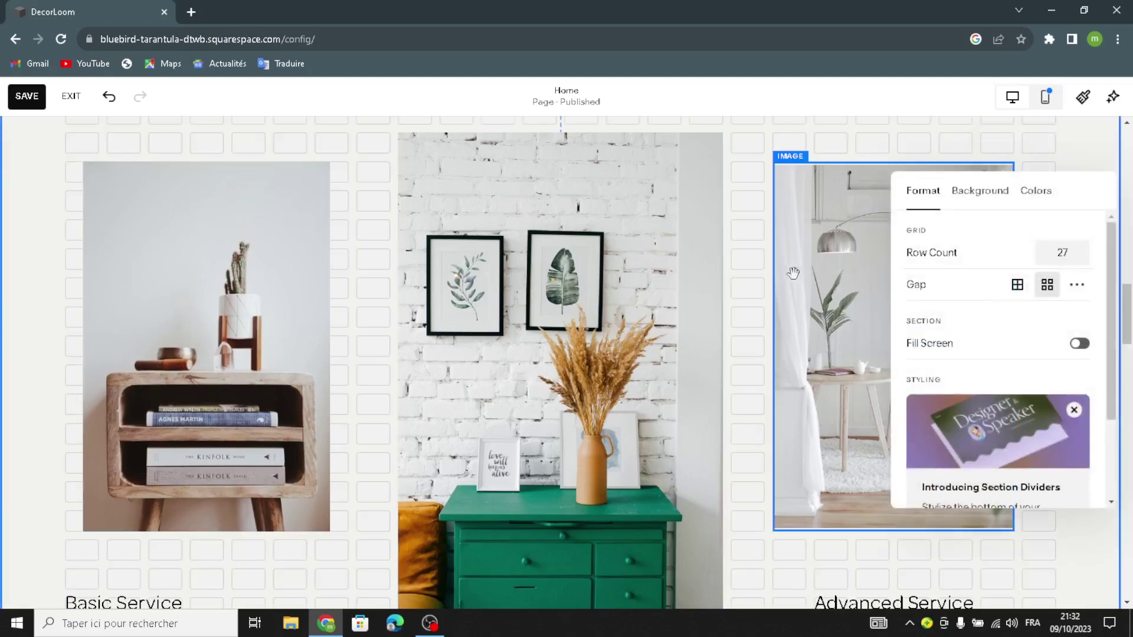
pyautogui.click(998, 193)
pyautogui.click(1071, 241)
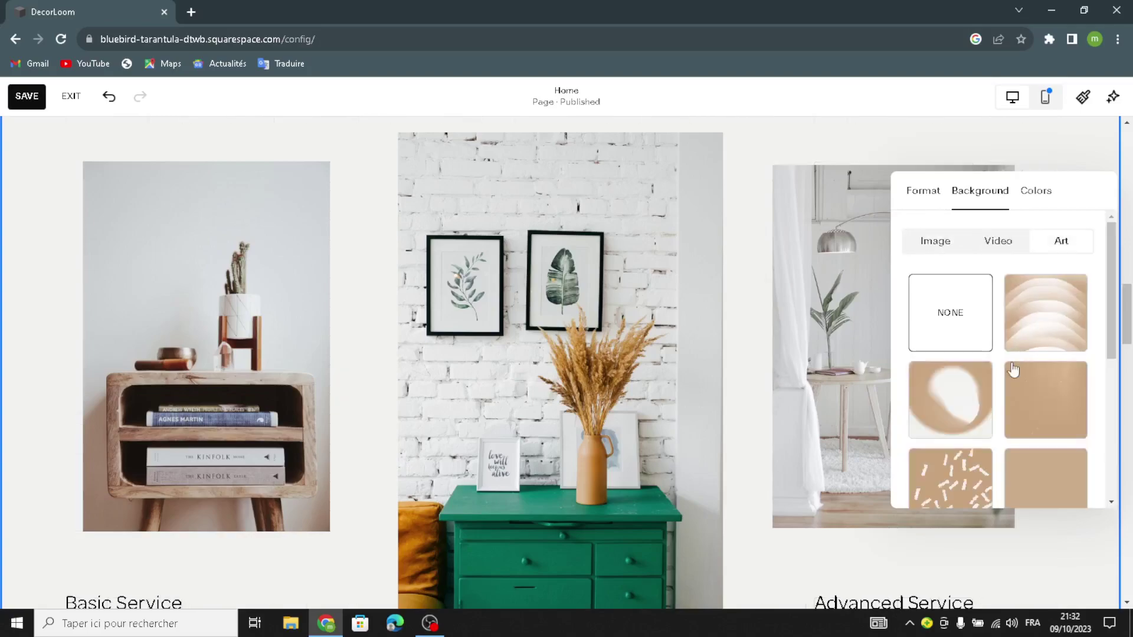
pyautogui.scroll(-5, 1011, 363)
pyautogui.click(1036, 363)
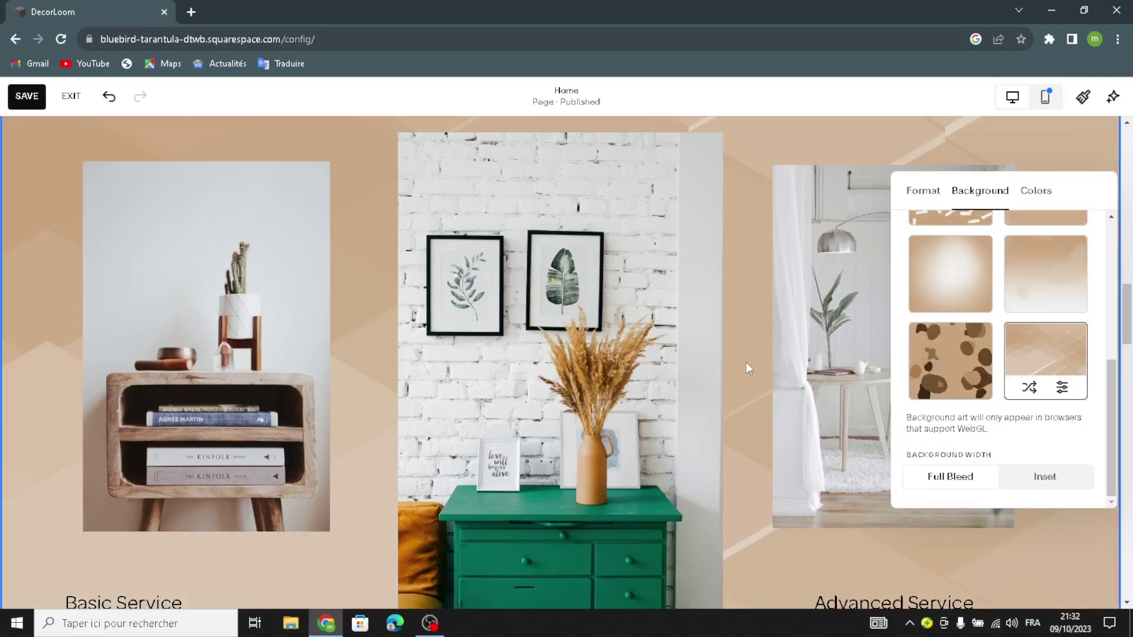
pyautogui.click(757, 356)
pyautogui.scroll(-6, 735, 392)
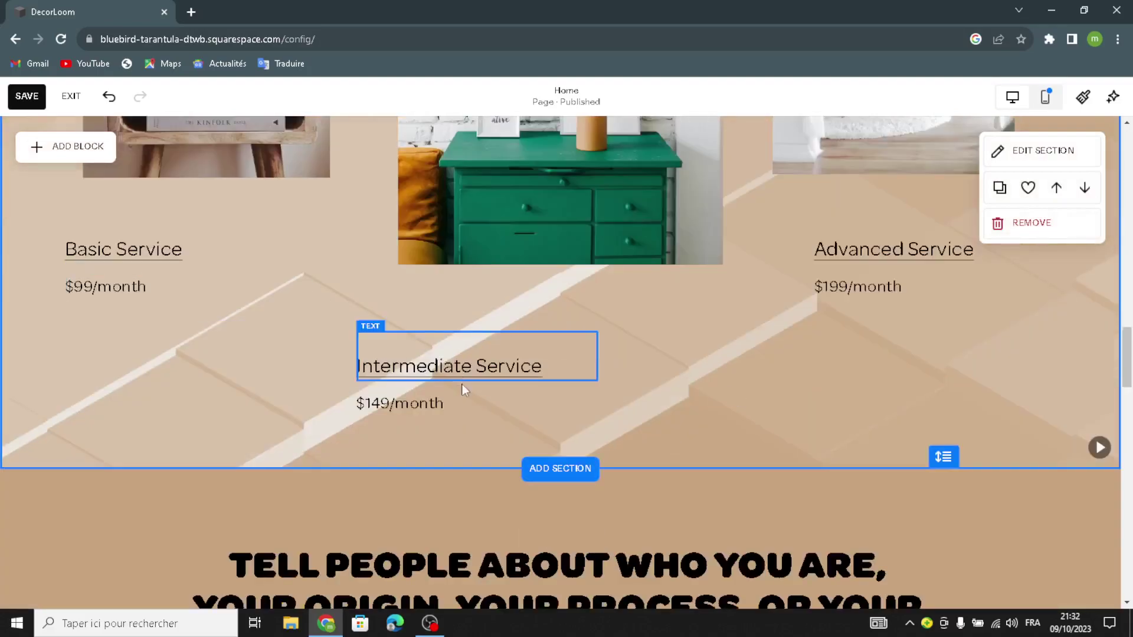
# Move the Intermediate Service heading and $149/month price up beneath the middle dresser photo
pyautogui.click(499, 366)
pyautogui.click(627, 374)
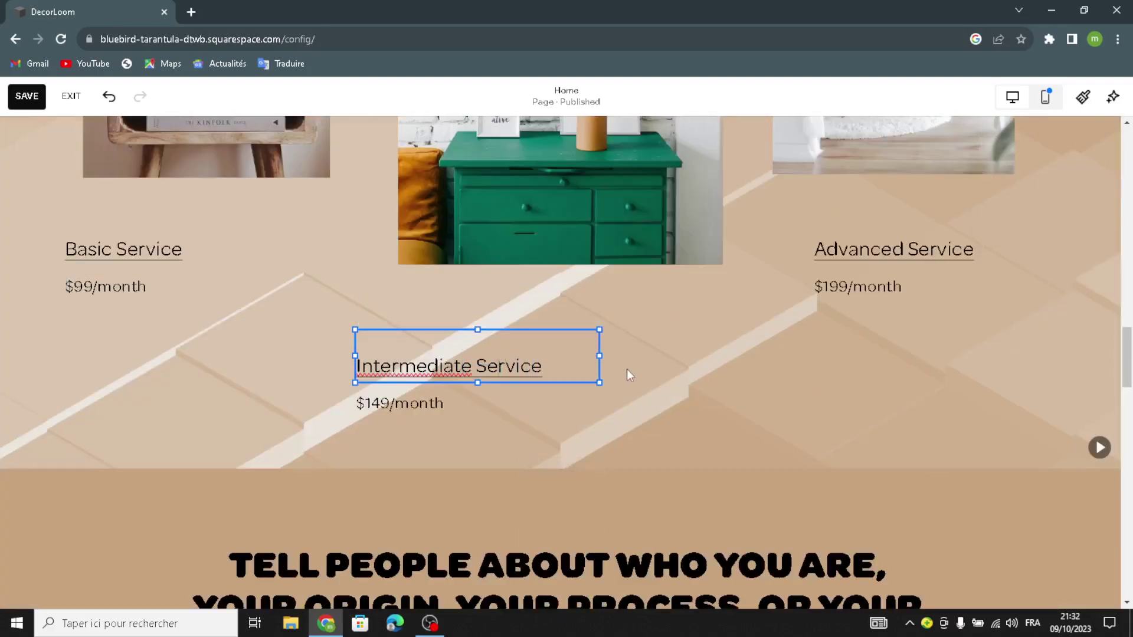
pyautogui.moveTo(516, 360); pyautogui.dragTo(567, 323)
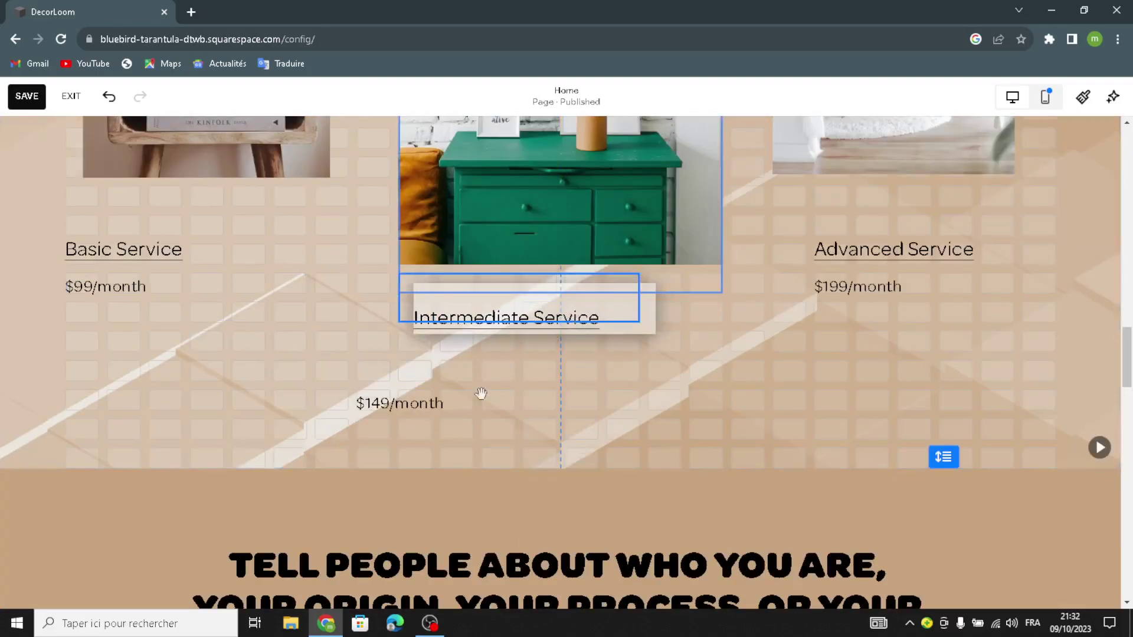
pyautogui.moveTo(412, 406); pyautogui.dragTo(470, 387)
# Apply the beige geometric art background to the FOLLOW US ON SOCIAL section
pyautogui.scroll(-6, 531, 384)
pyautogui.click(629, 384)
pyautogui.scroll(-7, 630, 385)
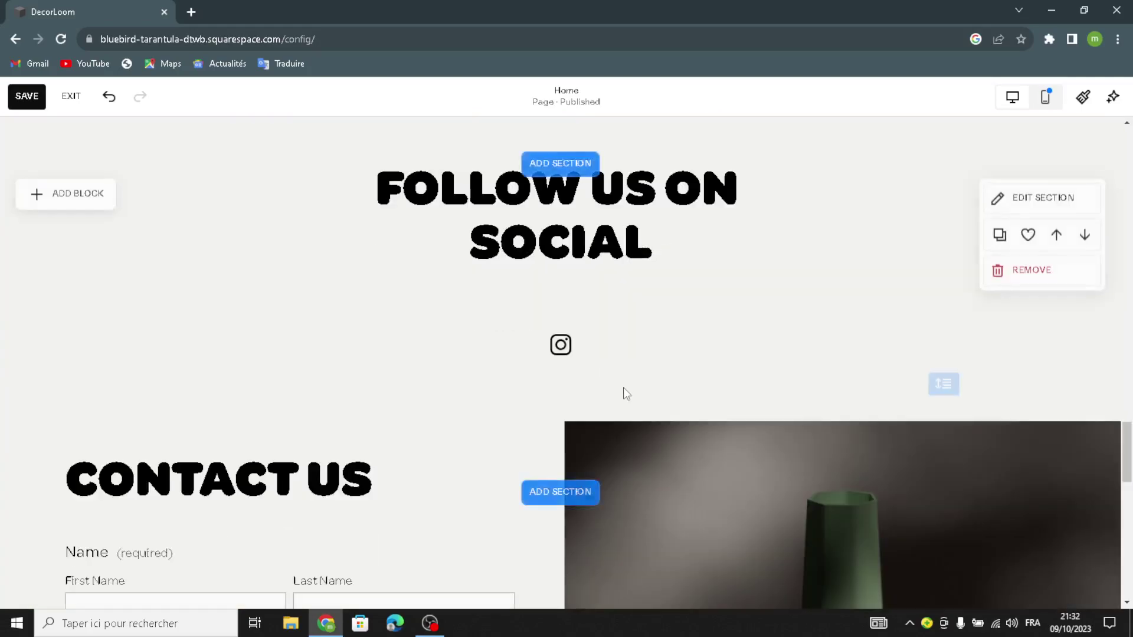
pyautogui.scroll(2, 296, 309)
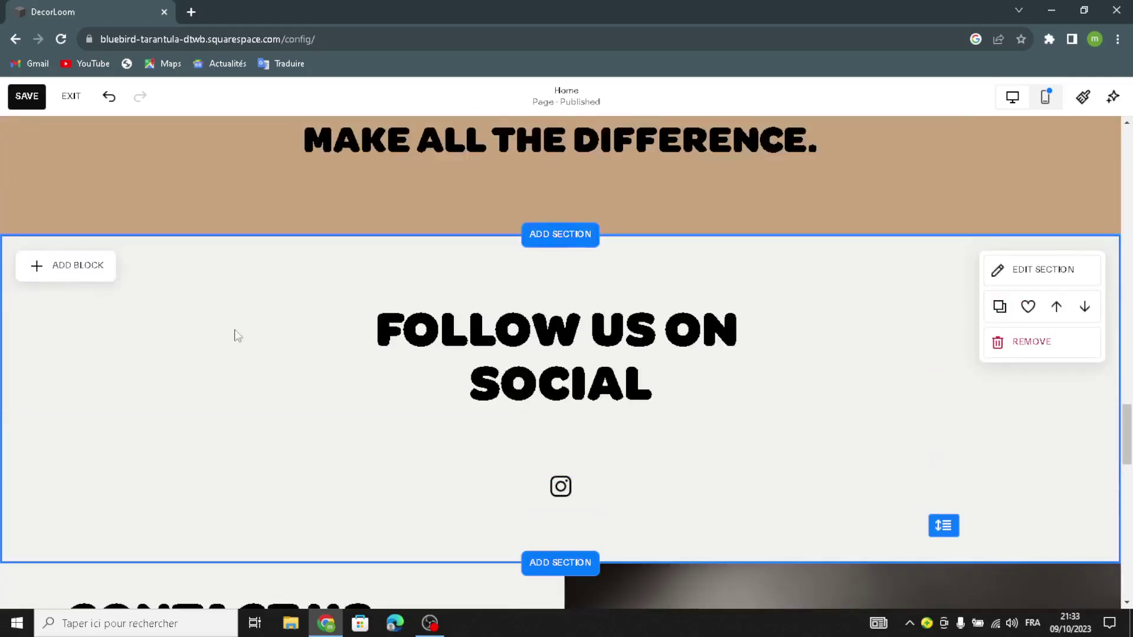
pyautogui.click(1039, 270)
pyautogui.click(958, 254)
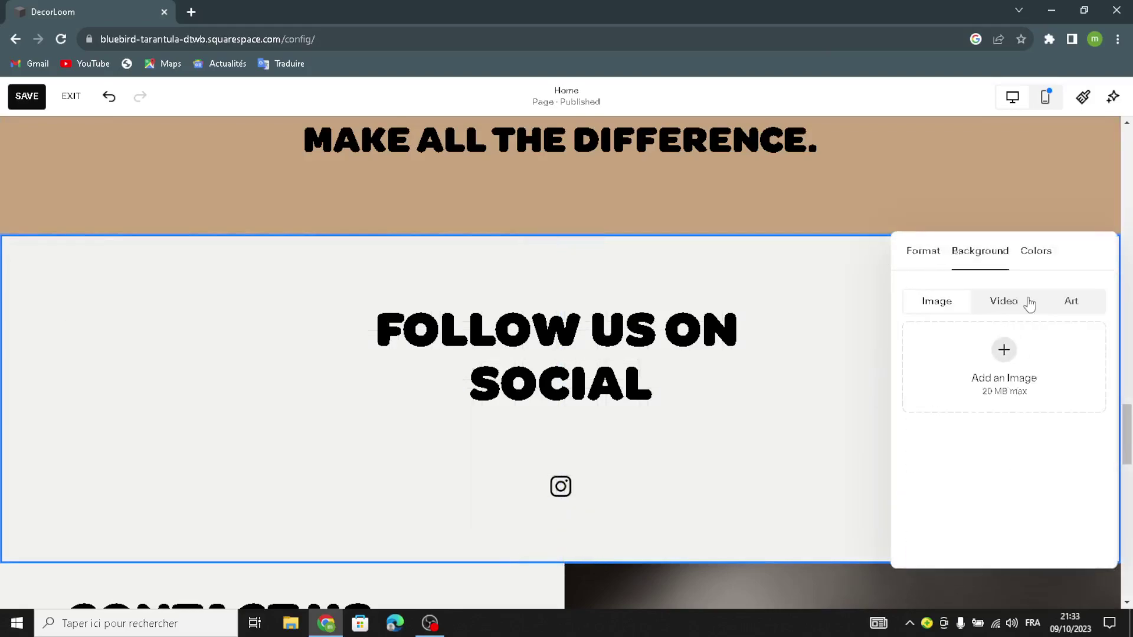
pyautogui.click(1071, 301)
pyautogui.scroll(-5, 1045, 414)
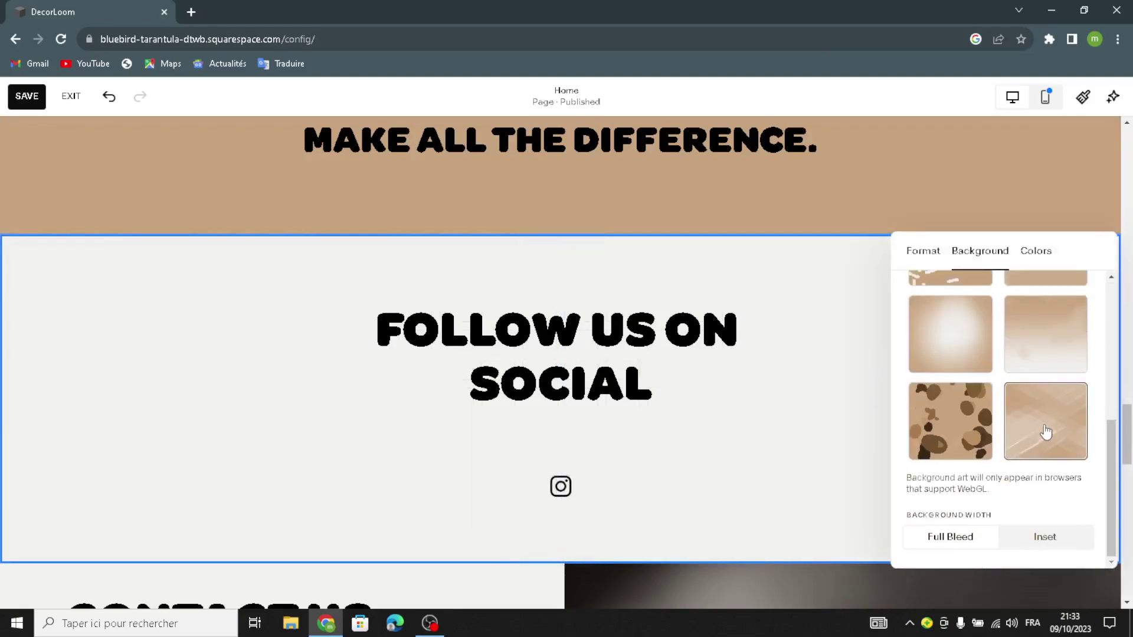
pyautogui.click(1045, 431)
pyautogui.scroll(-3, 207, 347)
pyautogui.click(207, 347)
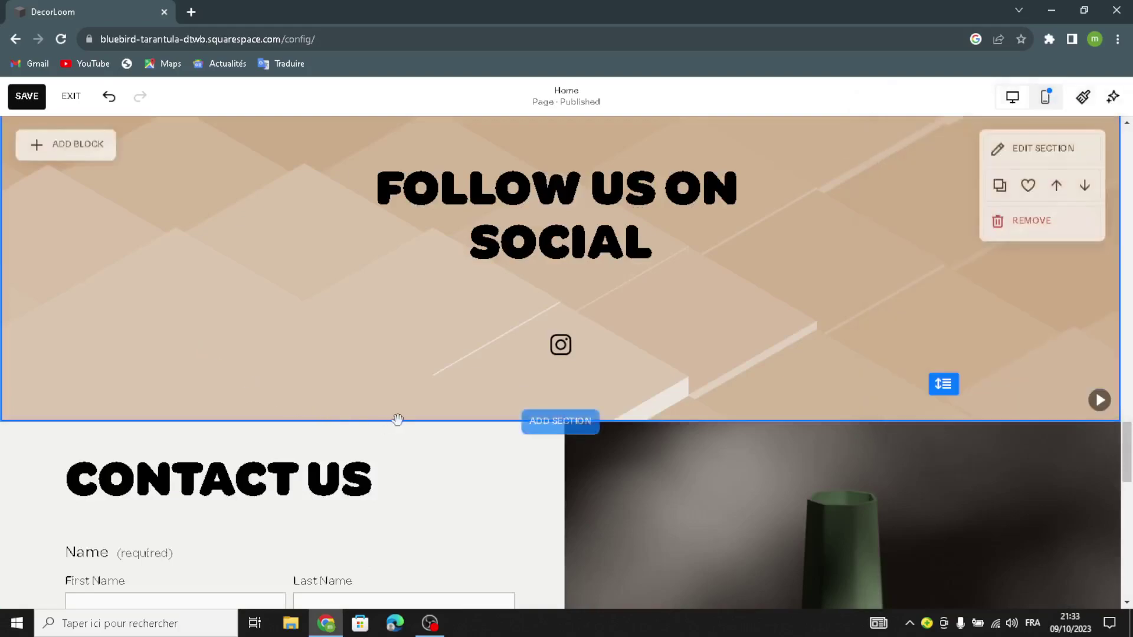
pyautogui.scroll(-6, 781, 362)
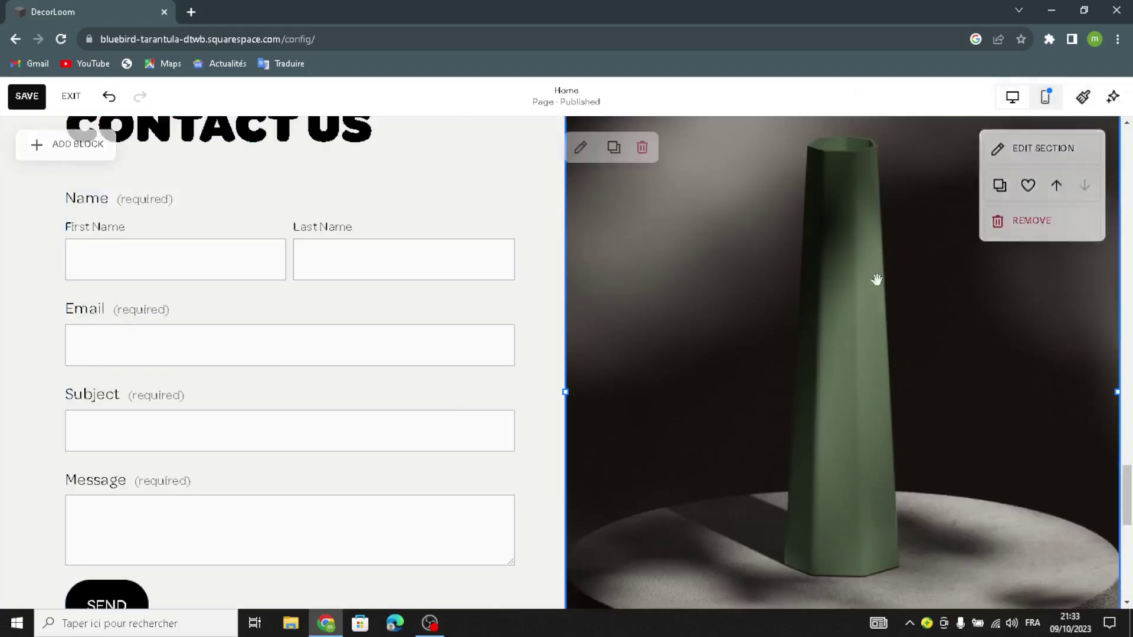
# Replace the Contact Us green vase photo with an empty image block right of the form, opening its library
pyautogui.click(642, 147)
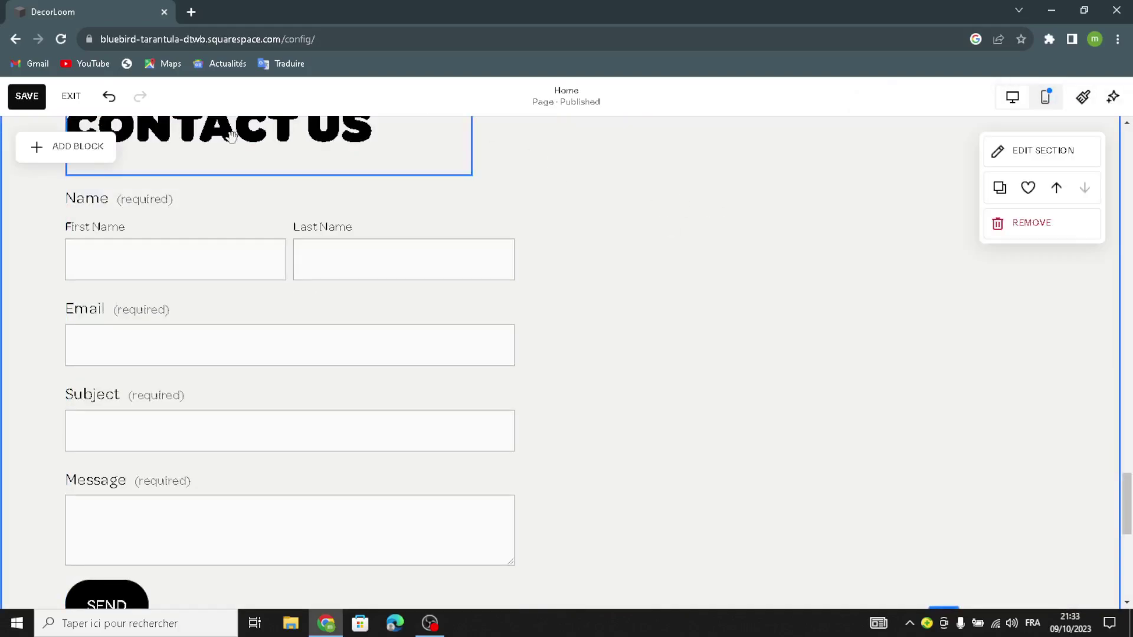
pyautogui.click(41, 154)
pyautogui.click(209, 286)
pyautogui.moveTo(261, 291); pyautogui.dragTo(910, 357)
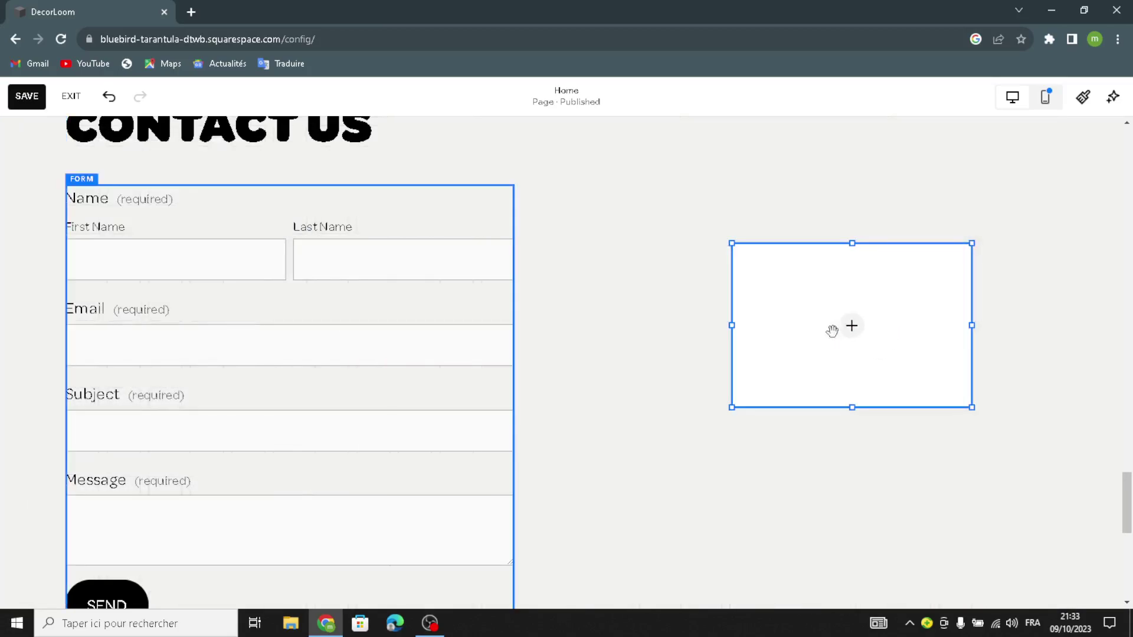
pyautogui.click(835, 328)
pyautogui.click(824, 352)
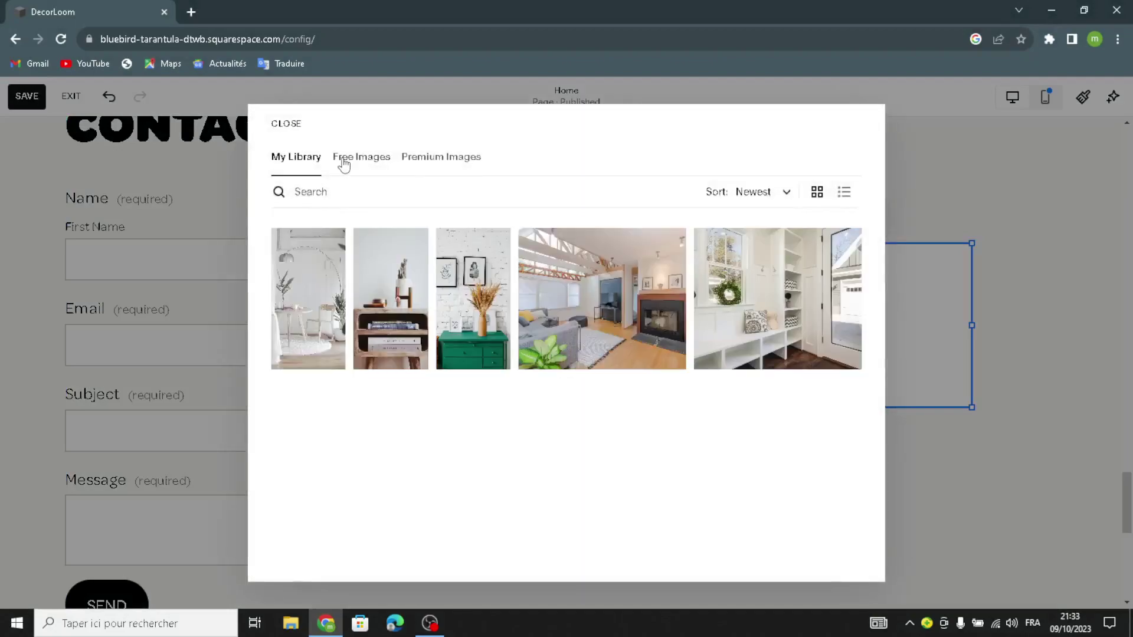
# Search Free Images for 'personalized home decor' and add the white house photo to the block
pyautogui.click(348, 157)
pyautogui.click(329, 192)
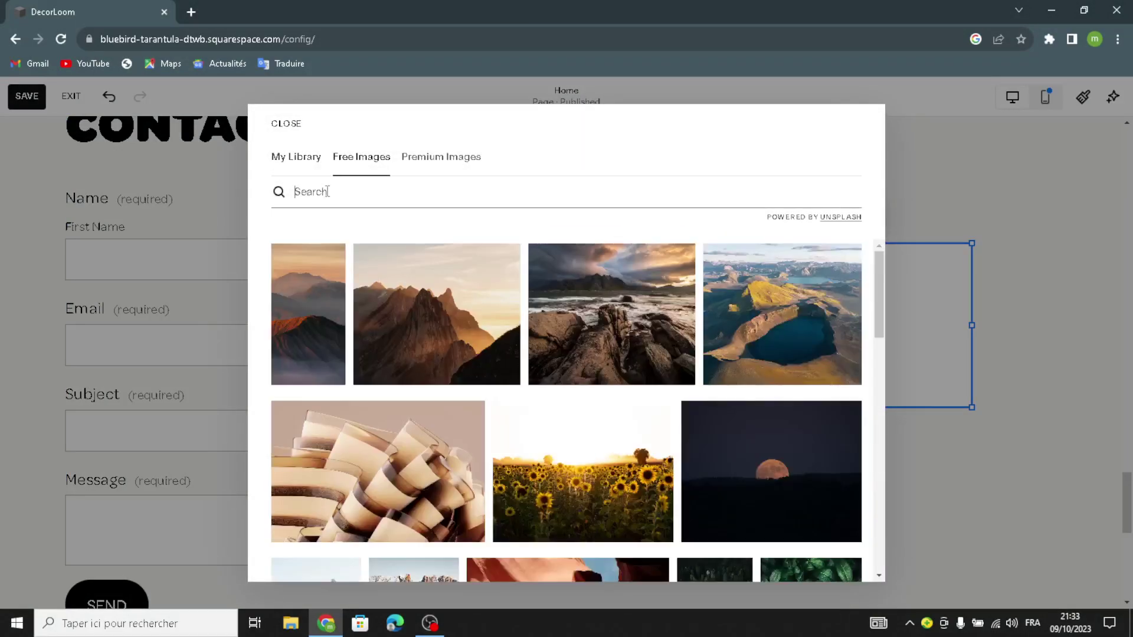
pyautogui.write('per')
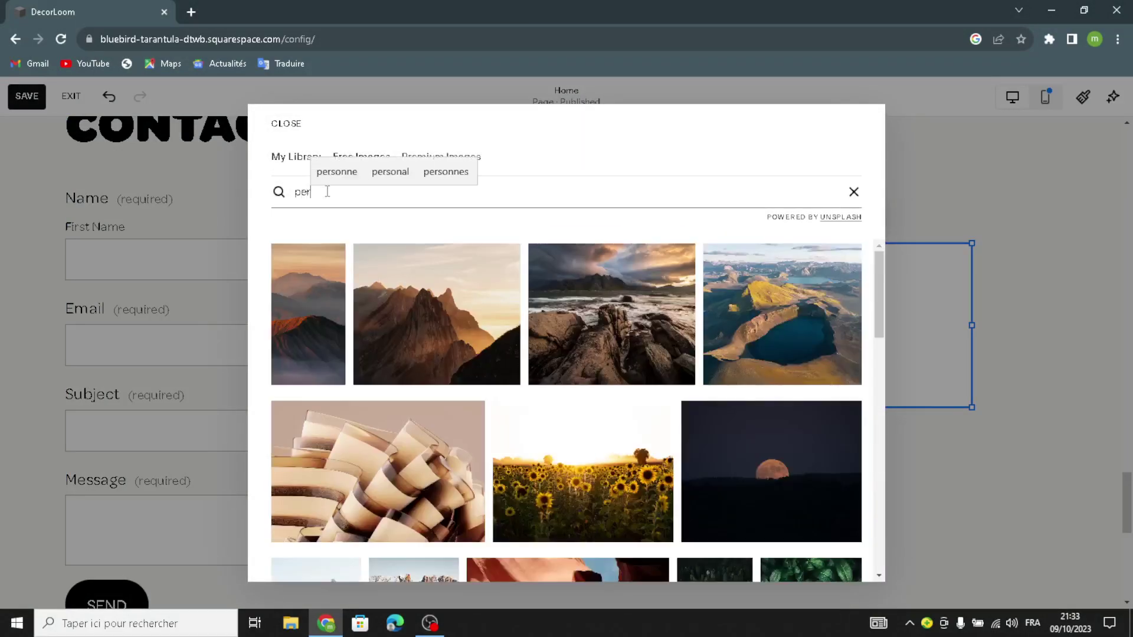
pyautogui.write('sonalized')
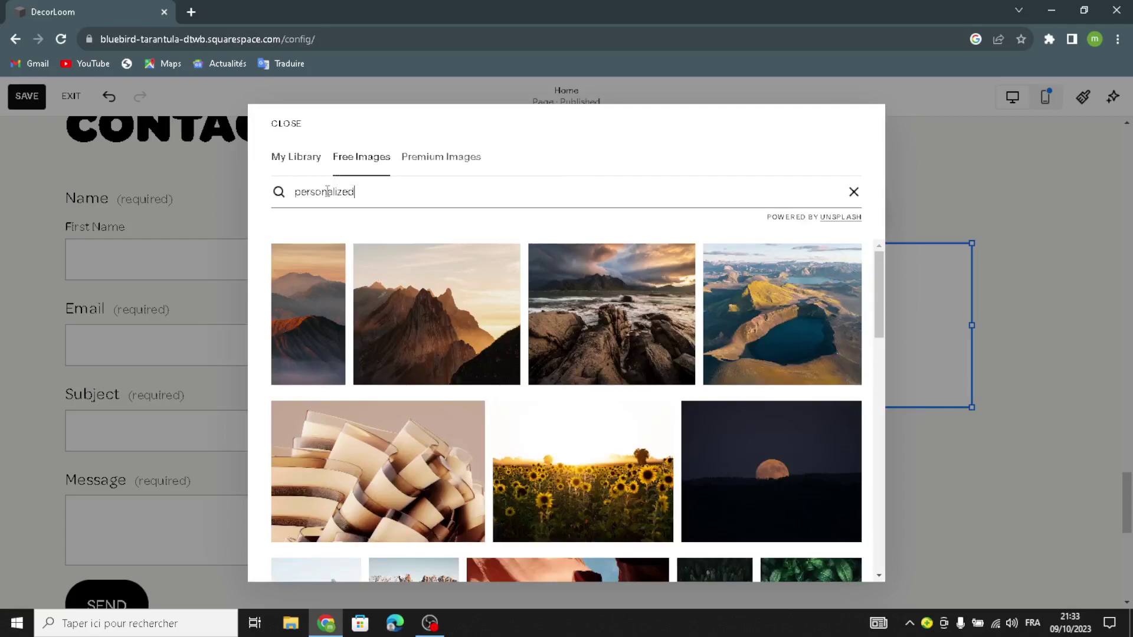
pyautogui.write(' home decor')
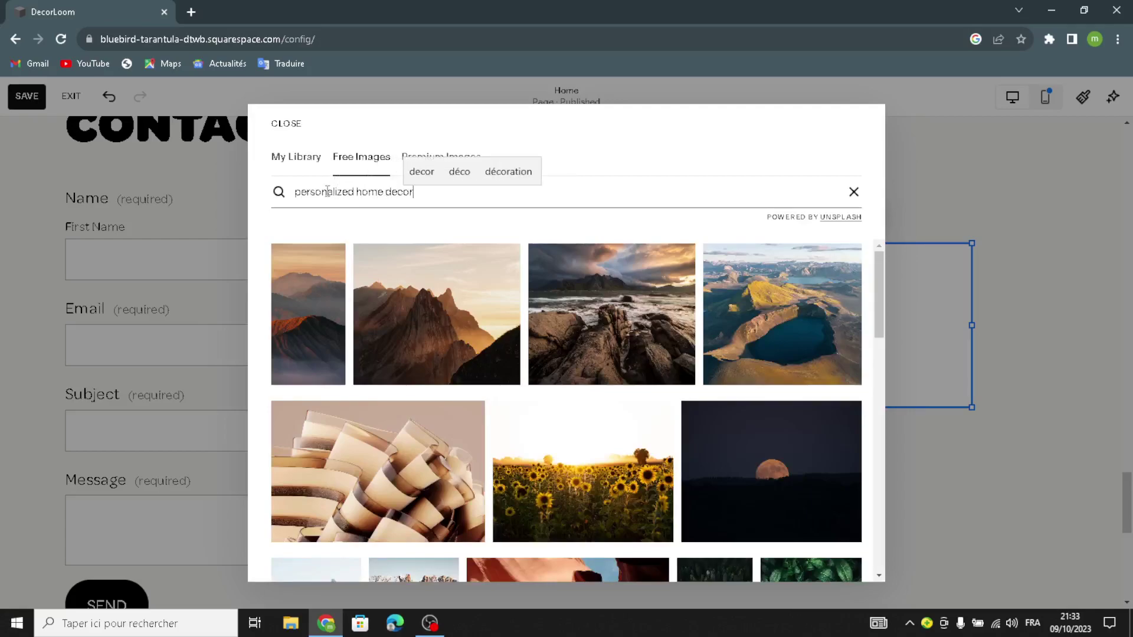
pyautogui.press('Return')
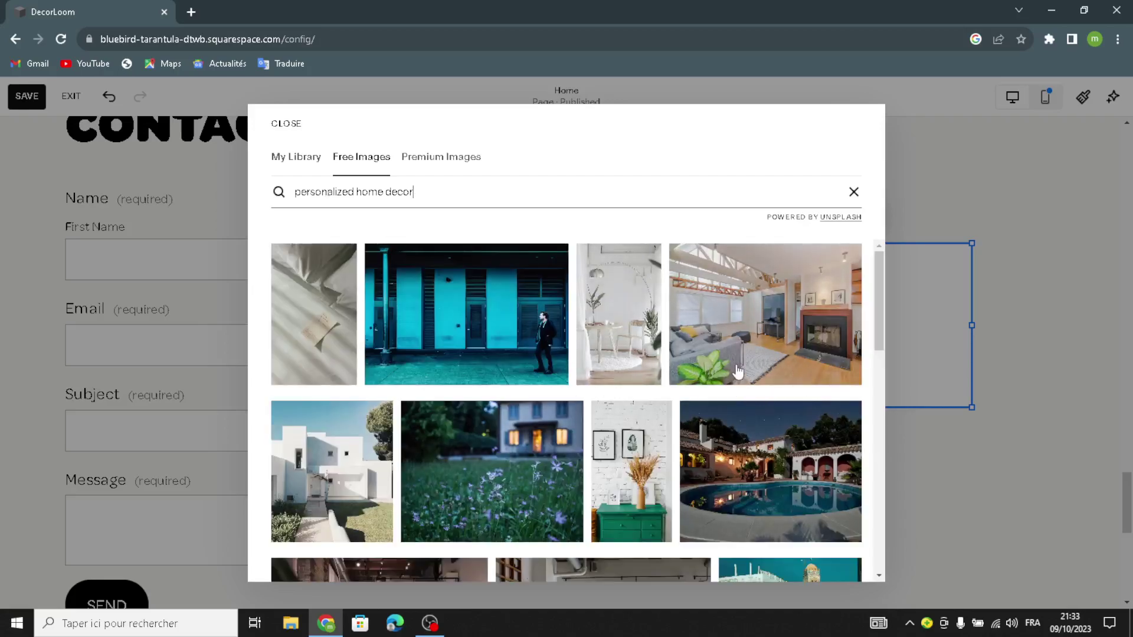
pyautogui.scroll(-1, 673, 468)
pyautogui.scroll(-1, 517, 440)
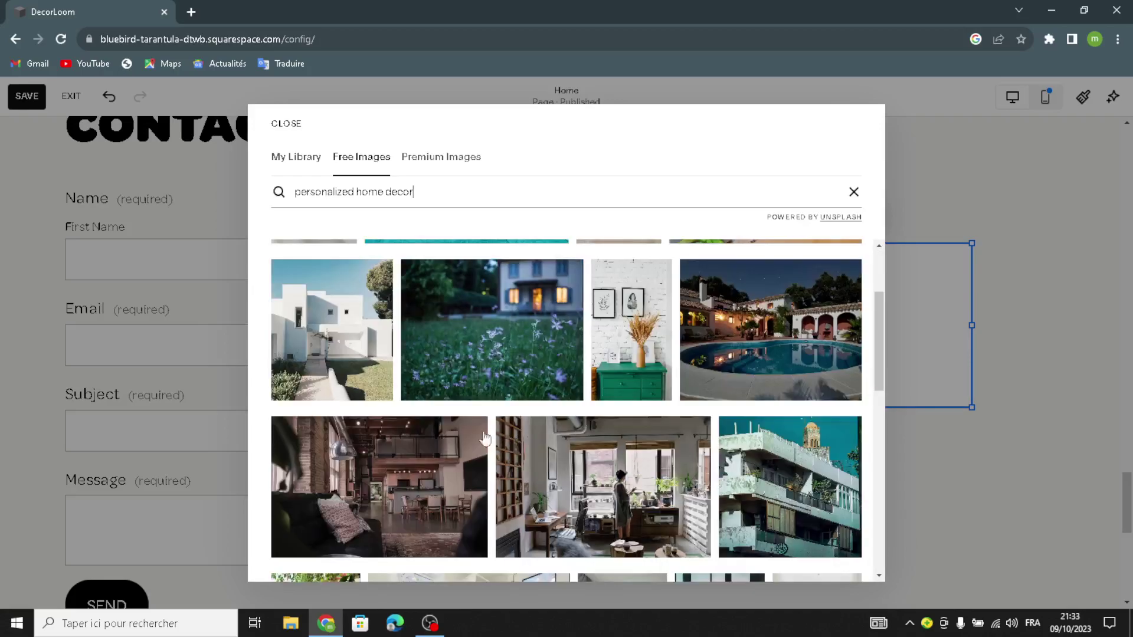
pyautogui.click(316, 360)
pyautogui.click(737, 443)
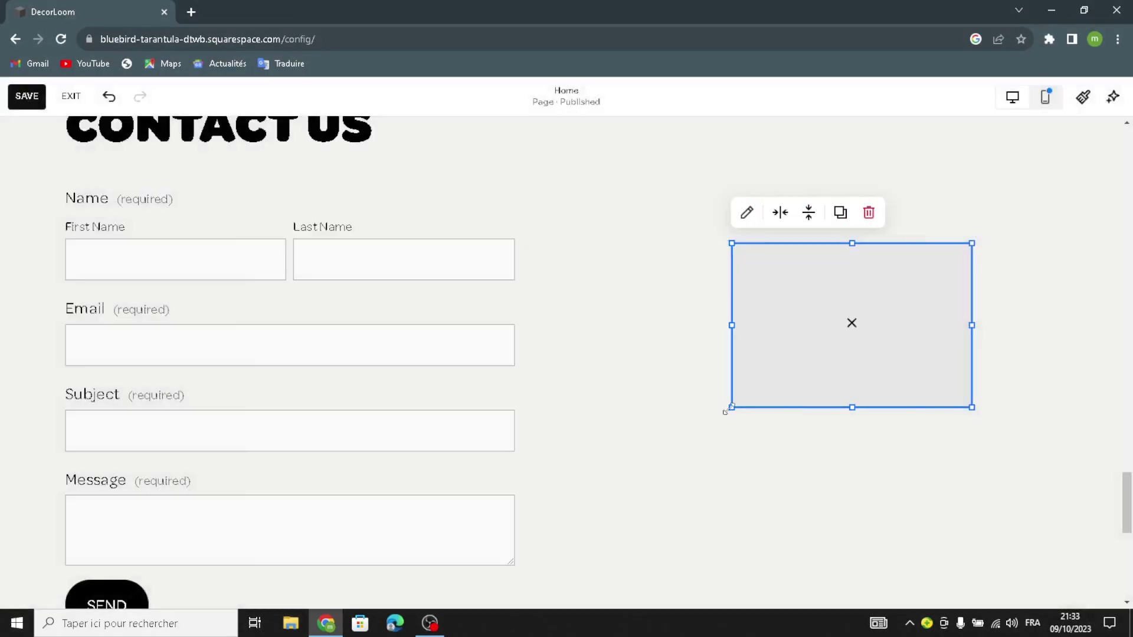
# Enlarge the white house image block beside the Contact Us form
pyautogui.moveTo(726, 412); pyautogui.dragTo(649, 552)
pyautogui.moveTo(650, 244); pyautogui.dragTo(607, 157)
pyautogui.moveTo(986, 150); pyautogui.dragTo(1066, 118)
pyautogui.scroll(-2, 758, 341)
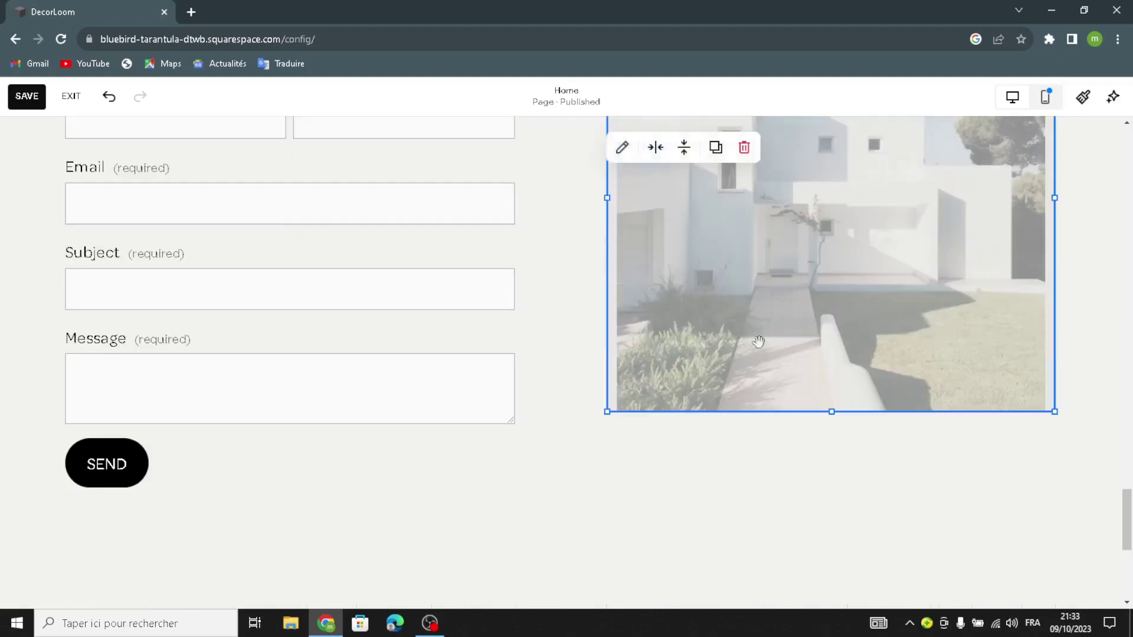
pyautogui.click(584, 358)
pyautogui.scroll(2, 584, 357)
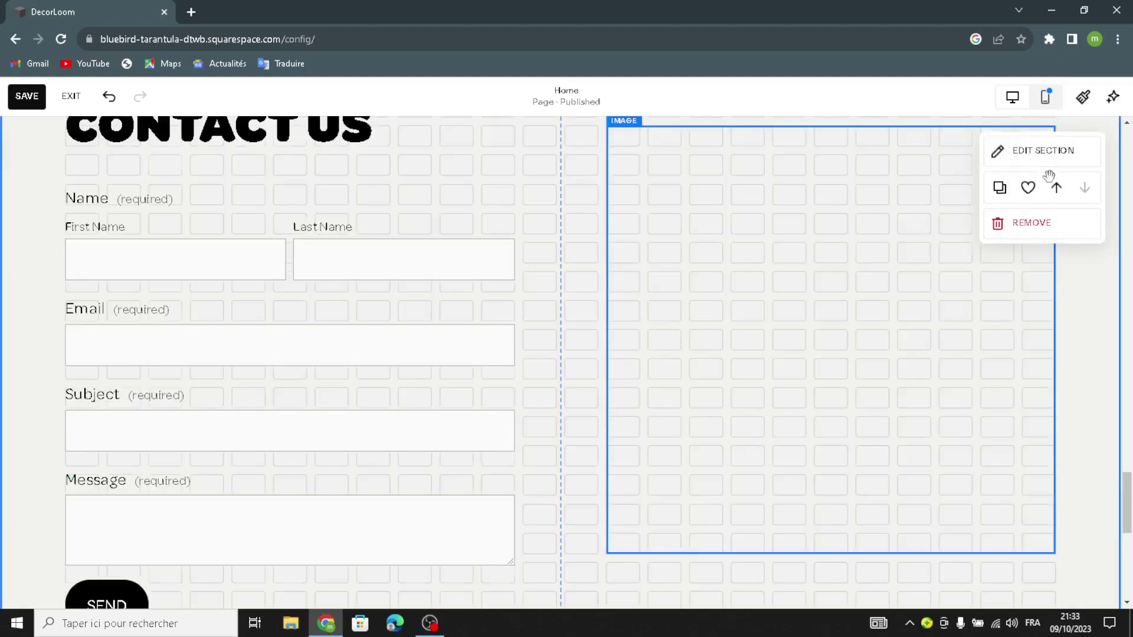
# Set the Contact Us section background to the last beige art pattern
pyautogui.click(1043, 152)
pyautogui.click(1003, 197)
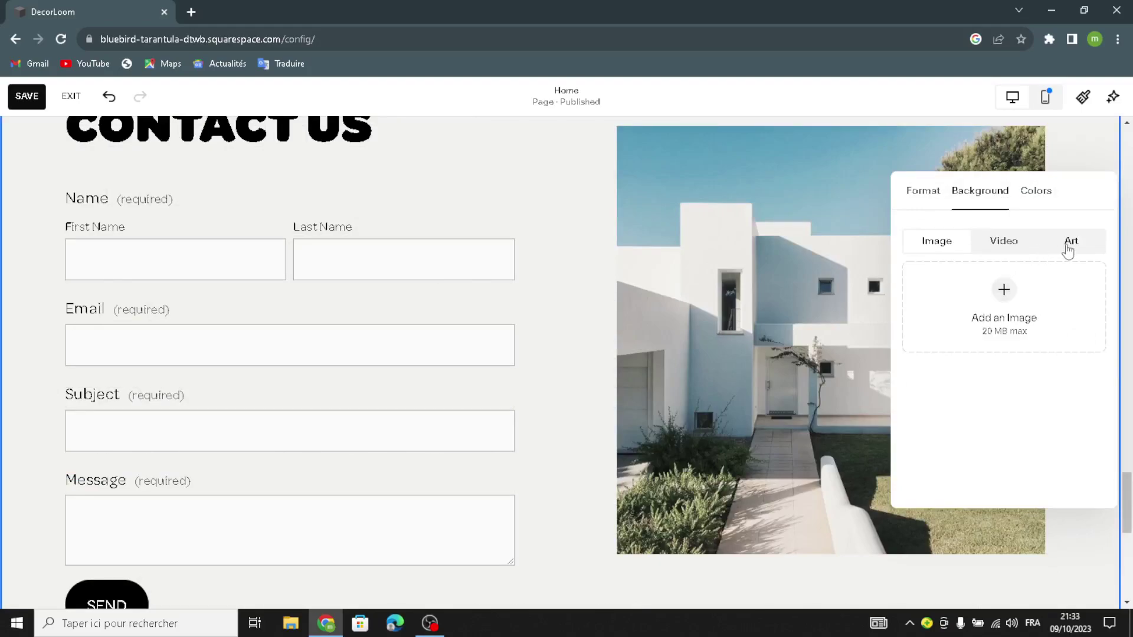
pyautogui.scroll(-5, 1020, 413)
pyautogui.click(1045, 366)
pyautogui.scroll(1, 566, 211)
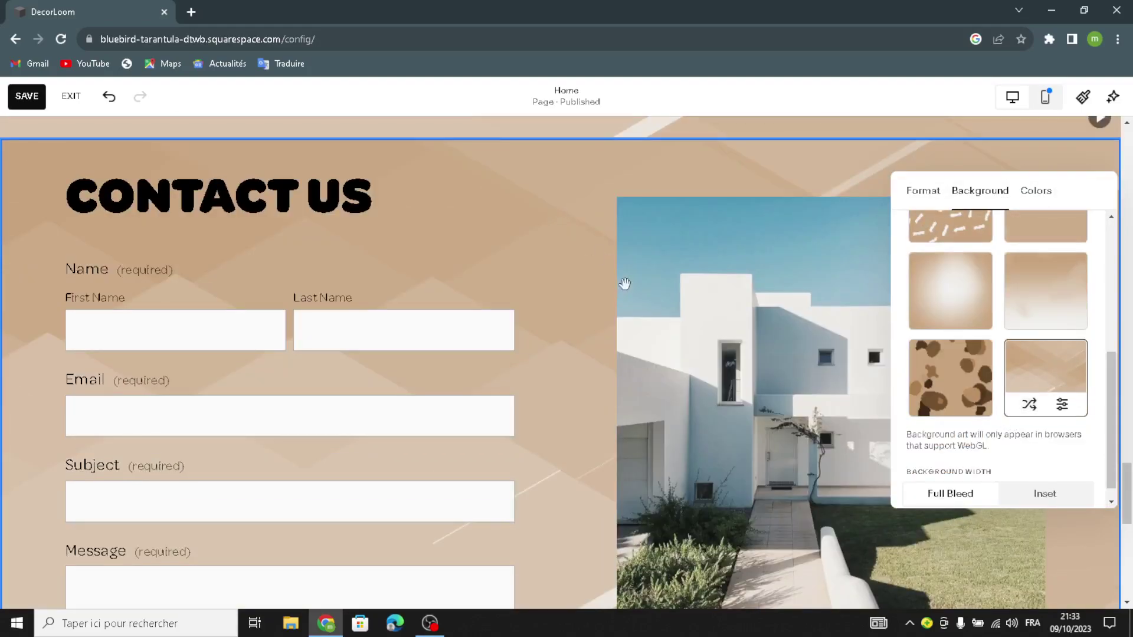
pyautogui.click(566, 212)
pyautogui.scroll(-3, 555, 313)
pyautogui.scroll(-6, 555, 312)
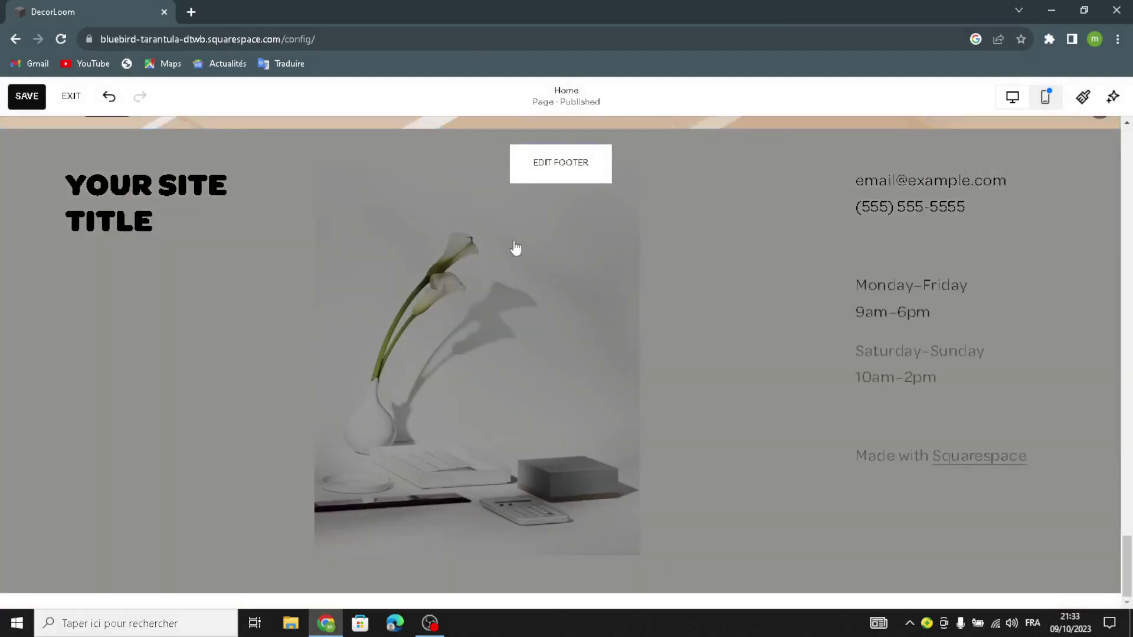
# In the footer, delete the vase photo and move the site title toward the middle
pyautogui.click(581, 168)
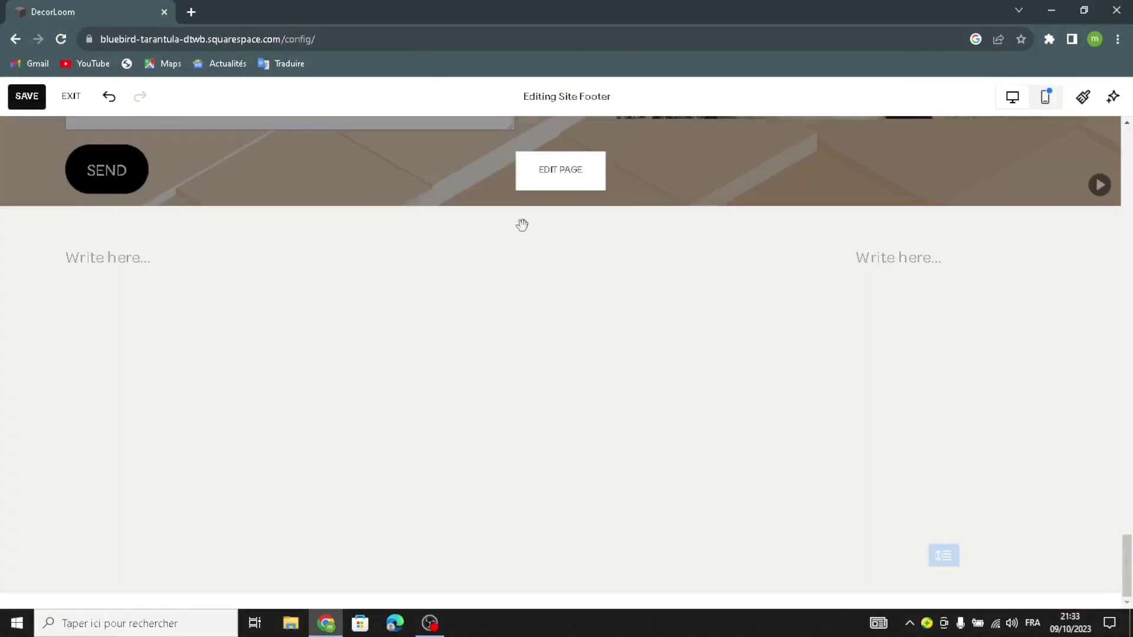
pyautogui.click(442, 259)
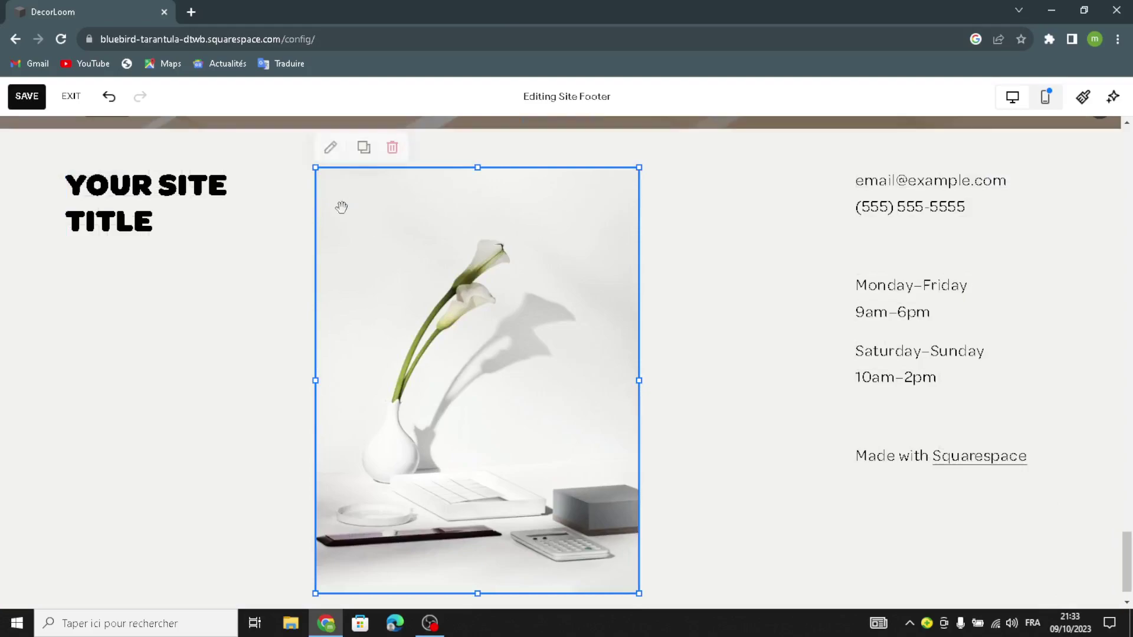
pyautogui.click(390, 159)
pyautogui.moveTo(190, 245); pyautogui.dragTo(474, 259)
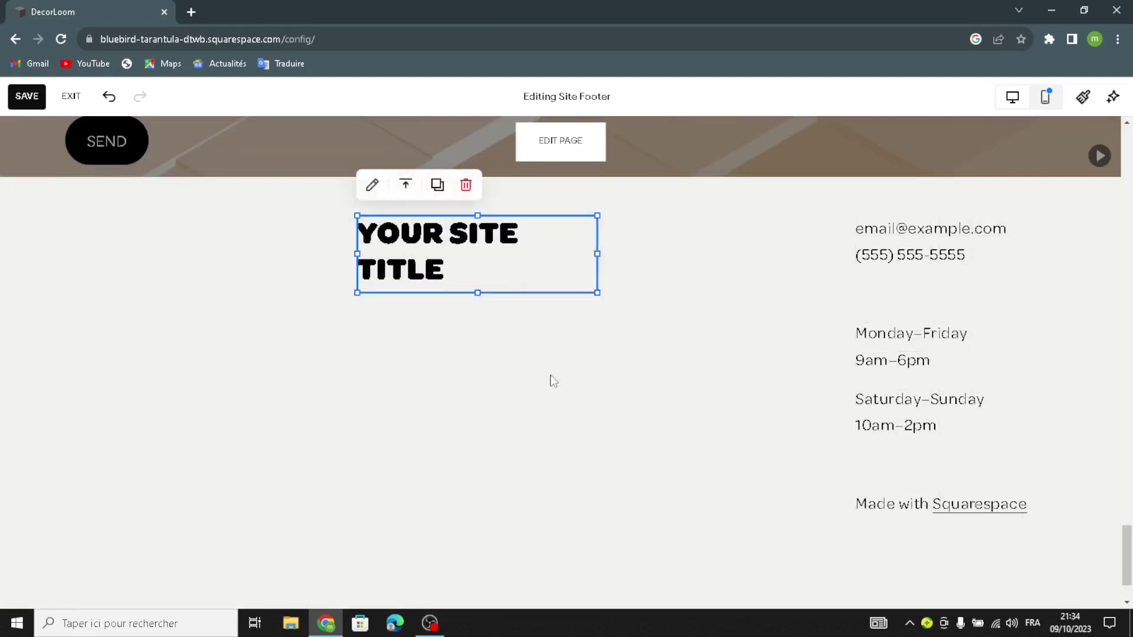
pyautogui.scroll(1, 549, 463)
pyautogui.scroll(-3, 539, 468)
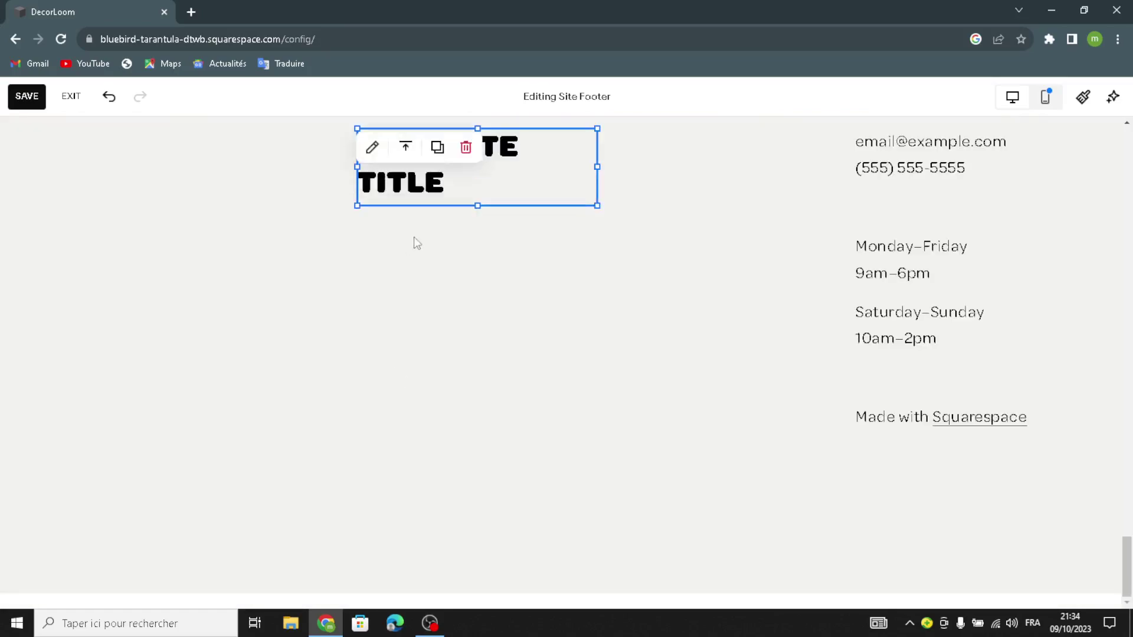
pyautogui.scroll(2, 266, 352)
pyautogui.scroll(-2, 237, 369)
# Add an empty image block to the footer directly below the site title
pyautogui.click(239, 370)
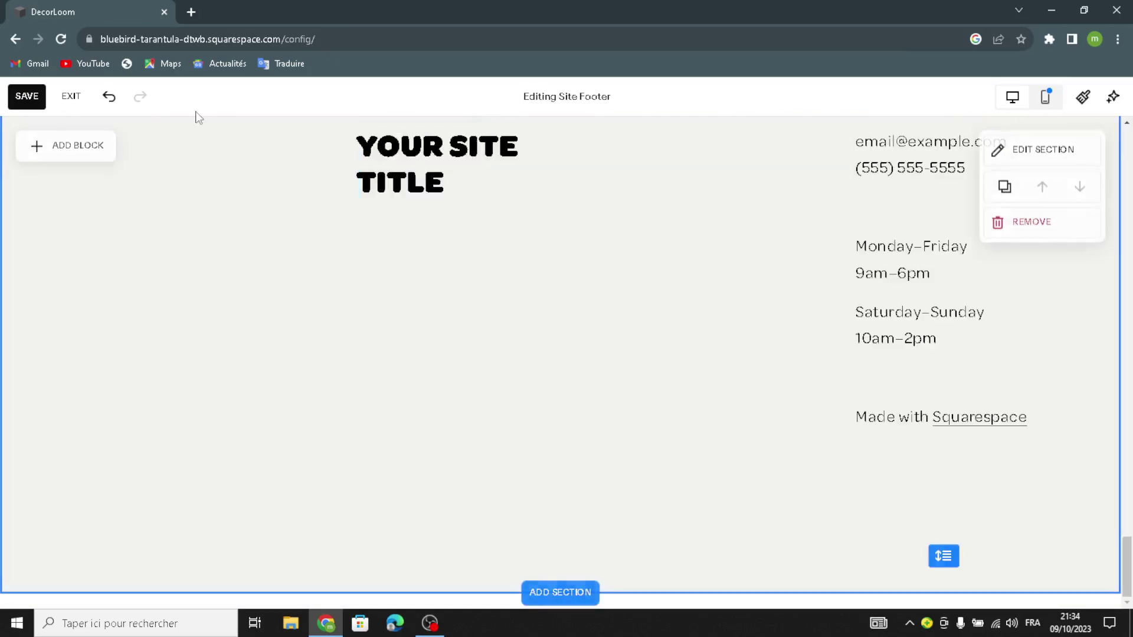
pyautogui.click(39, 146)
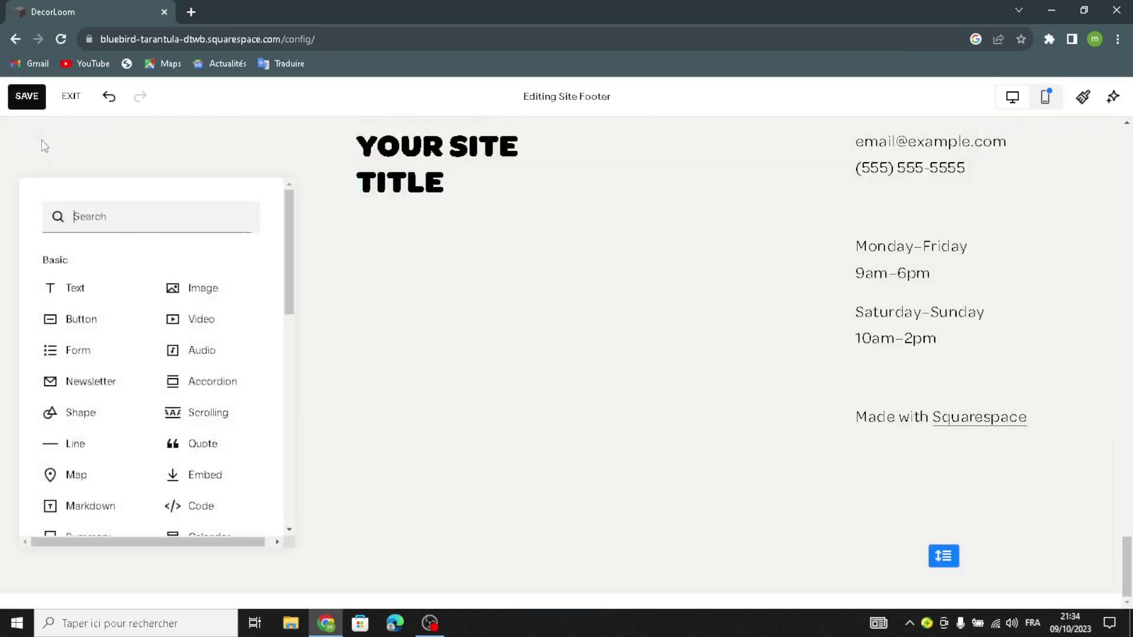
pyautogui.click(184, 300)
pyautogui.moveTo(256, 306); pyautogui.dragTo(437, 443)
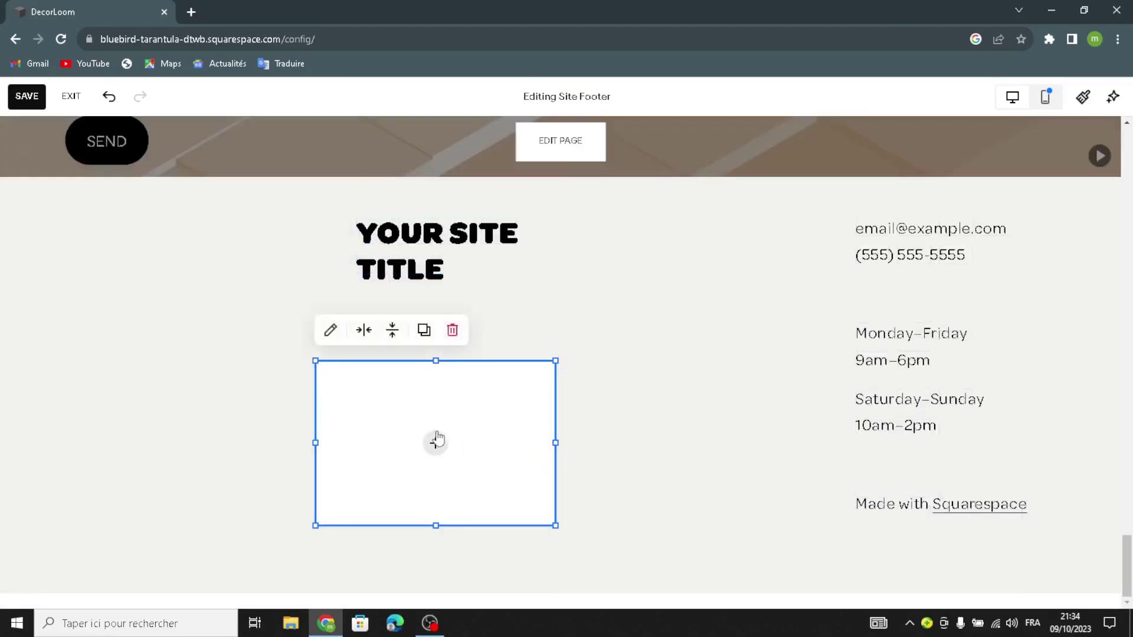
# Search the free stock images for 'personalized home decor' for the footer image block
pyautogui.click(435, 443)
pyautogui.click(375, 472)
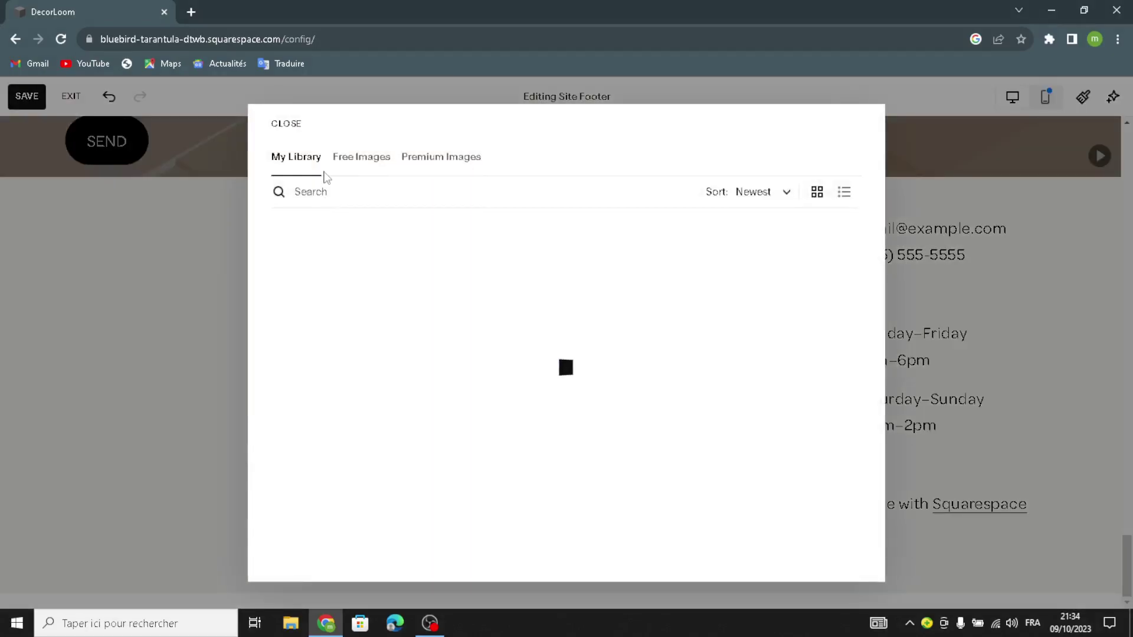
pyautogui.click(361, 157)
pyautogui.click(361, 195)
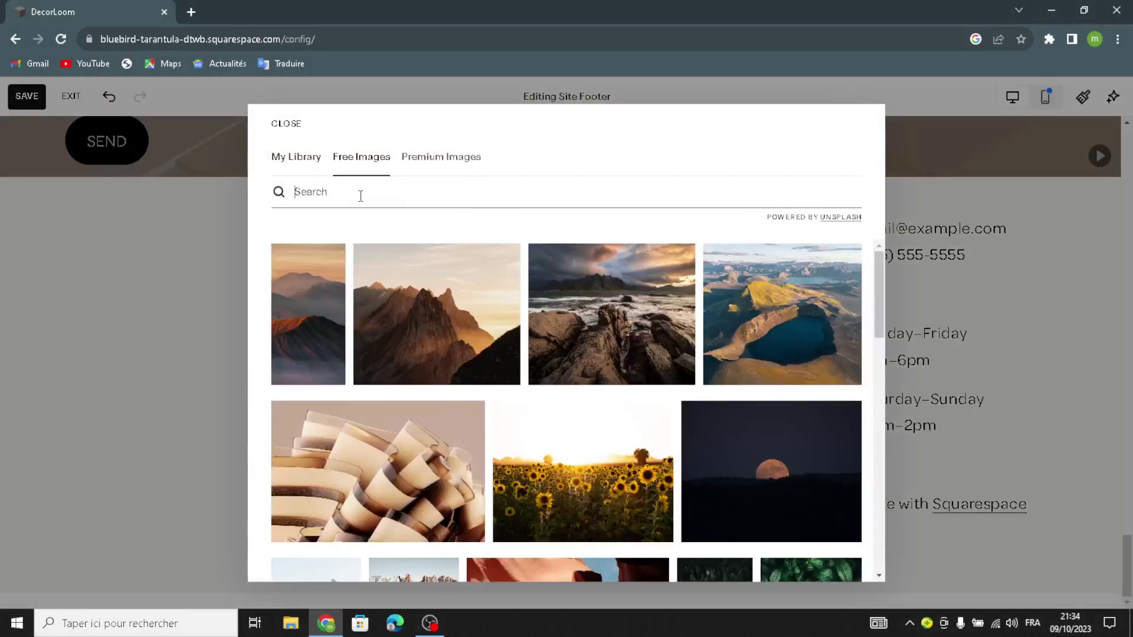
pyautogui.write('personalized h')
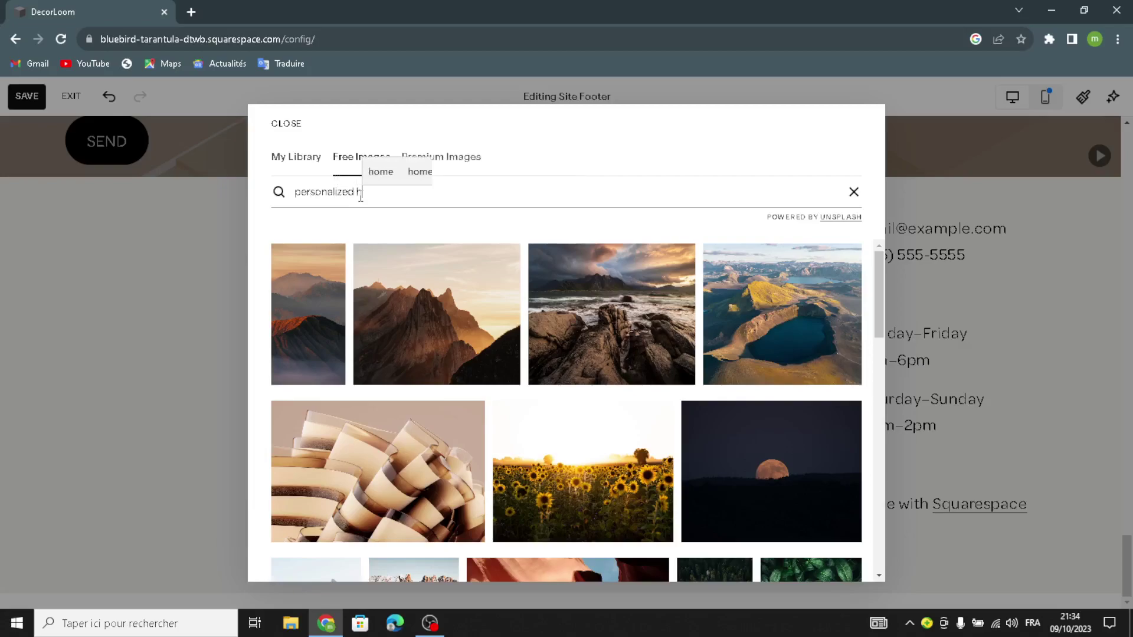
pyautogui.write('ome decor')
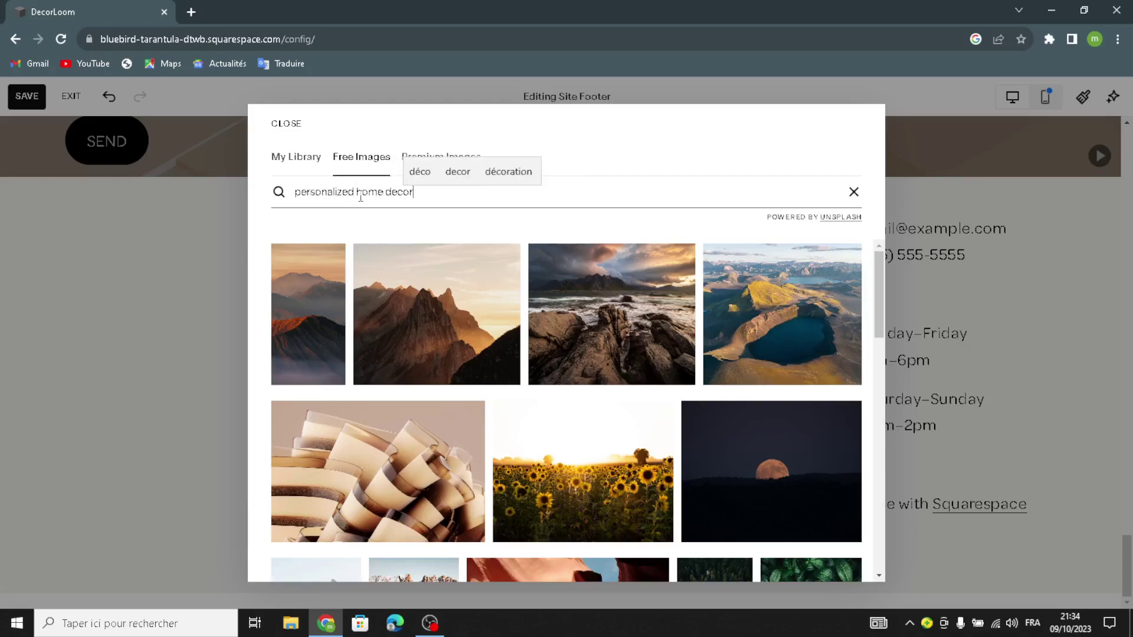
pyautogui.press('Return')
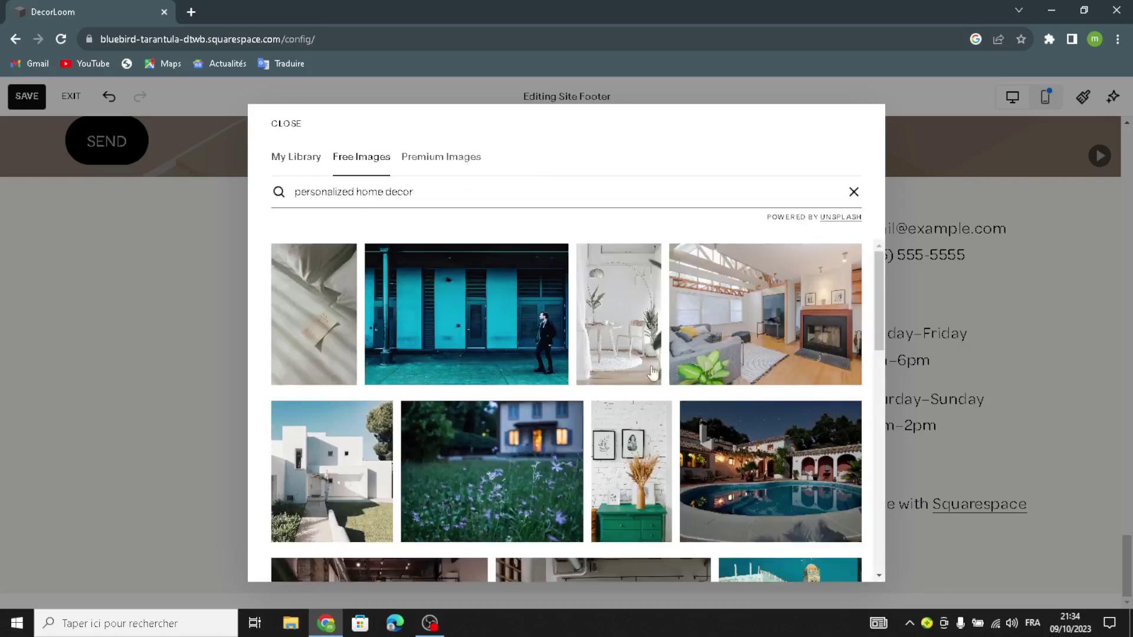
pyautogui.scroll(-8, 661, 391)
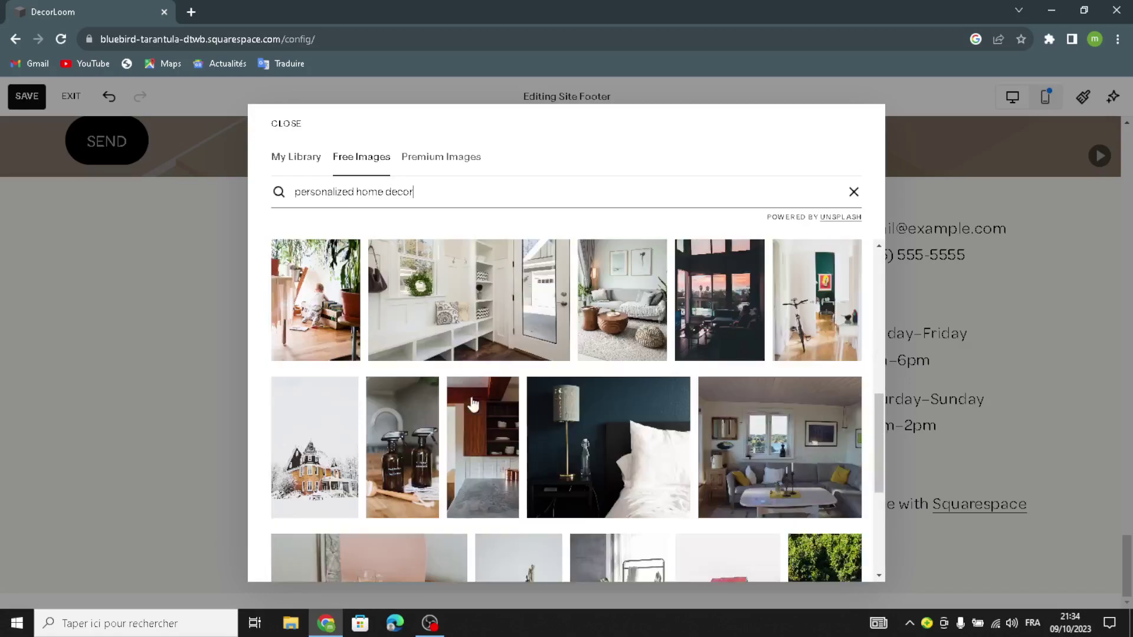
# Add the bedside lamp photo to the footer image block after skipping the first result
pyautogui.click(293, 307)
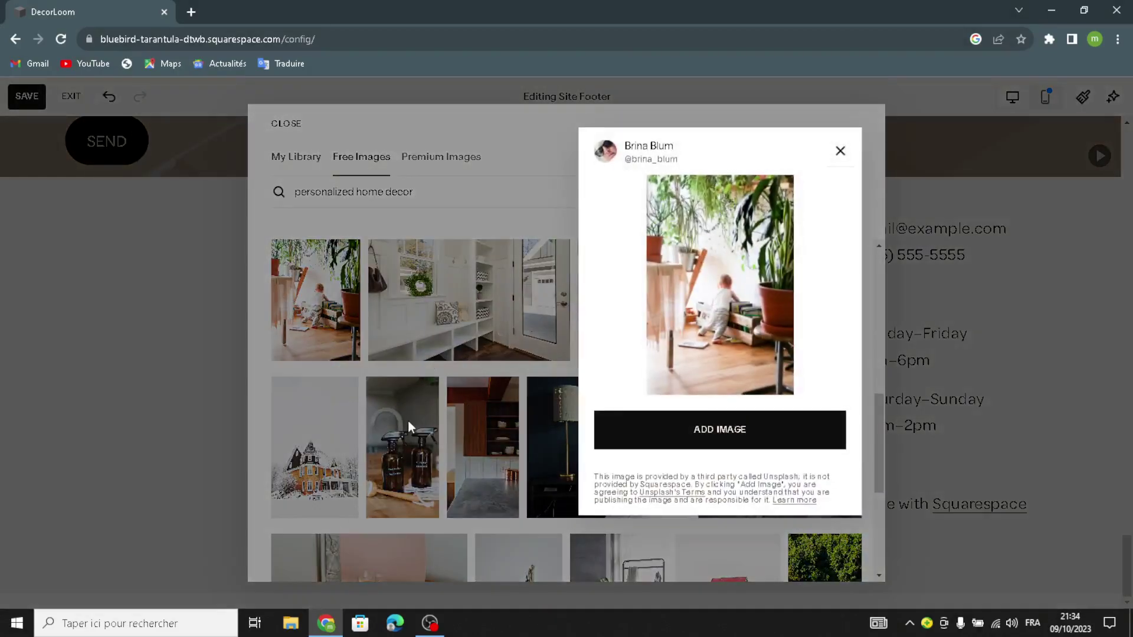
pyautogui.click(260, 450)
pyautogui.scroll(-1, 620, 445)
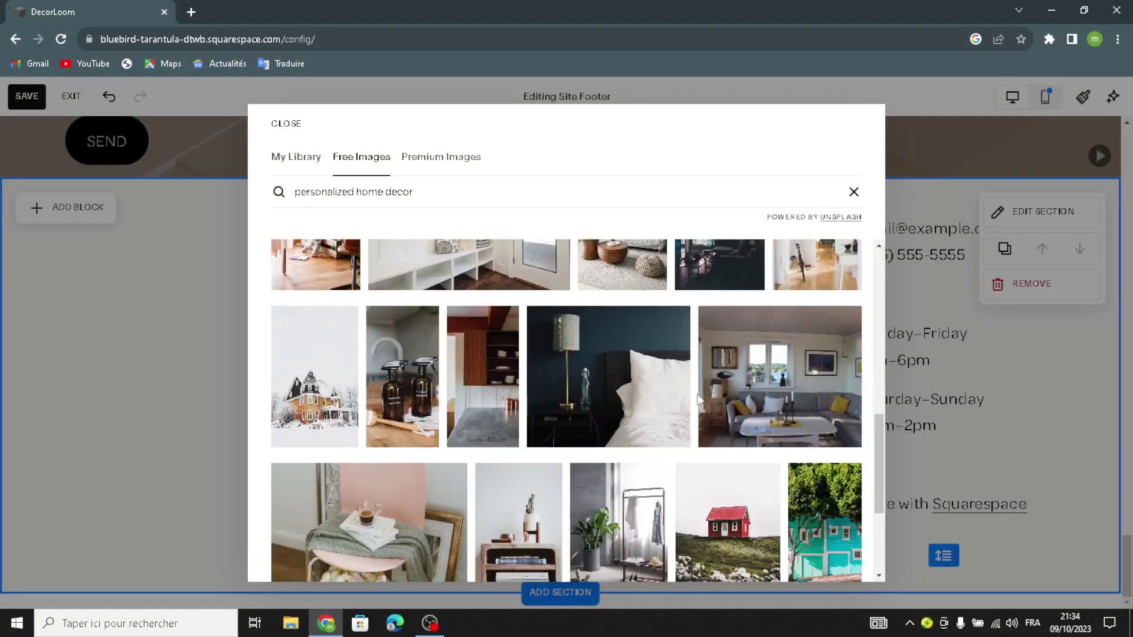
pyautogui.click(594, 385)
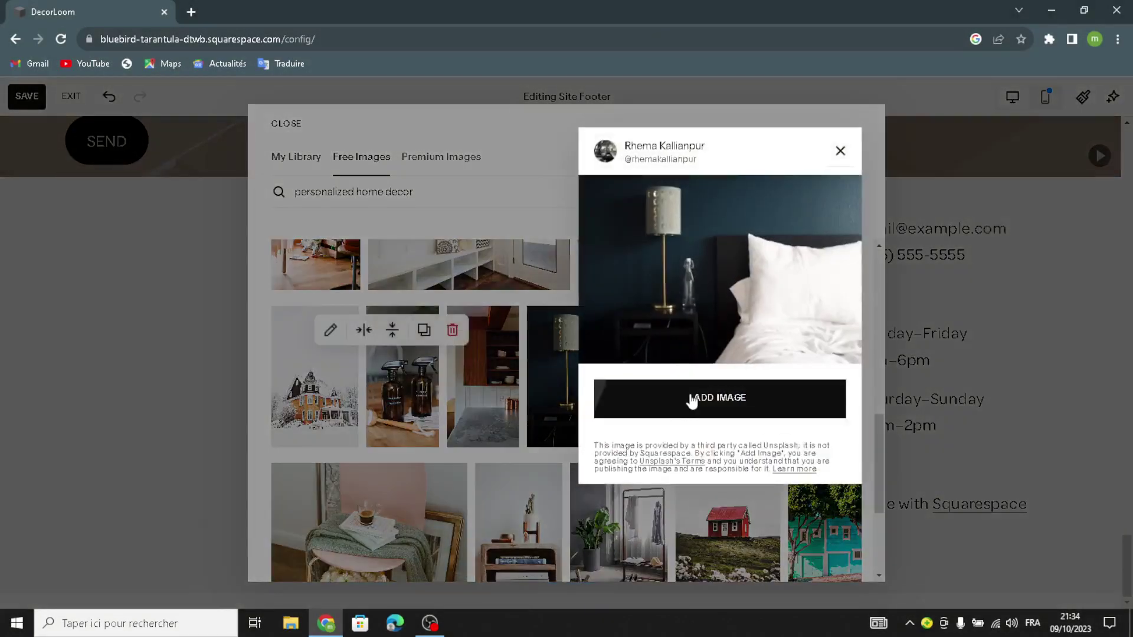
pyautogui.click(688, 400)
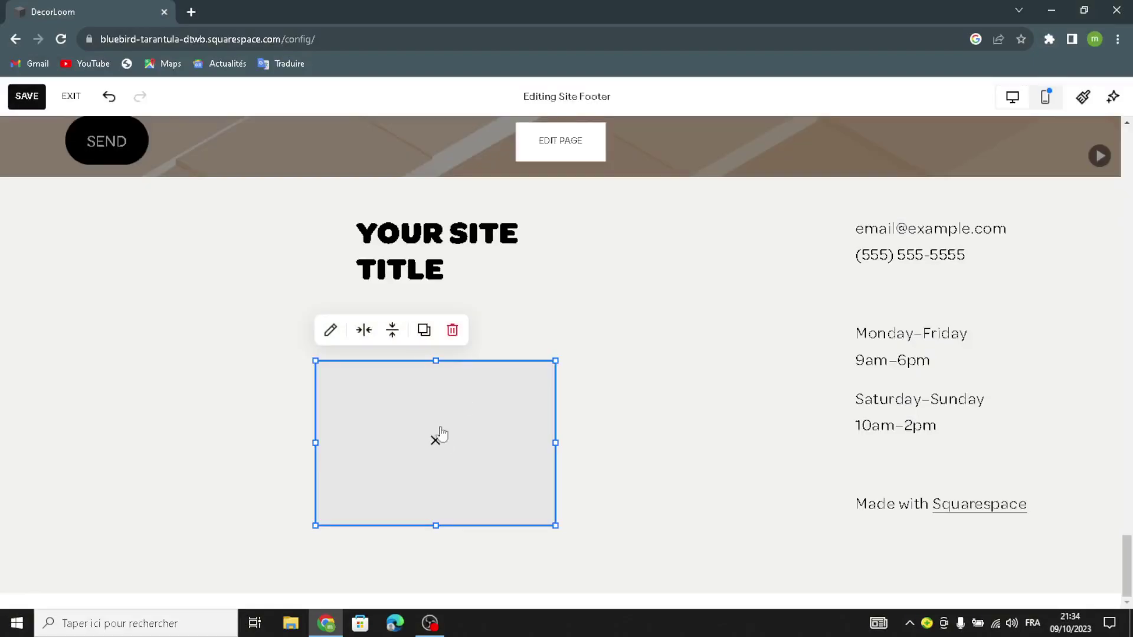
# Enlarge the footer image block and align it directly beneath the site title
pyautogui.moveTo(315, 525); pyautogui.dragTo(261, 565)
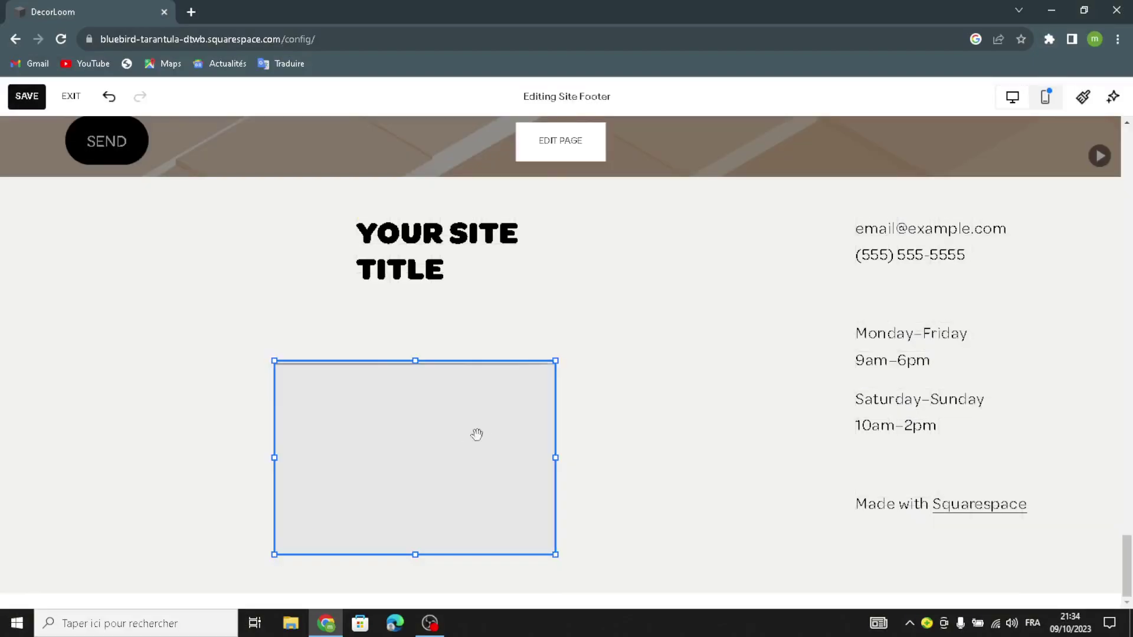
pyautogui.moveTo(491, 428); pyautogui.dragTo(567, 402)
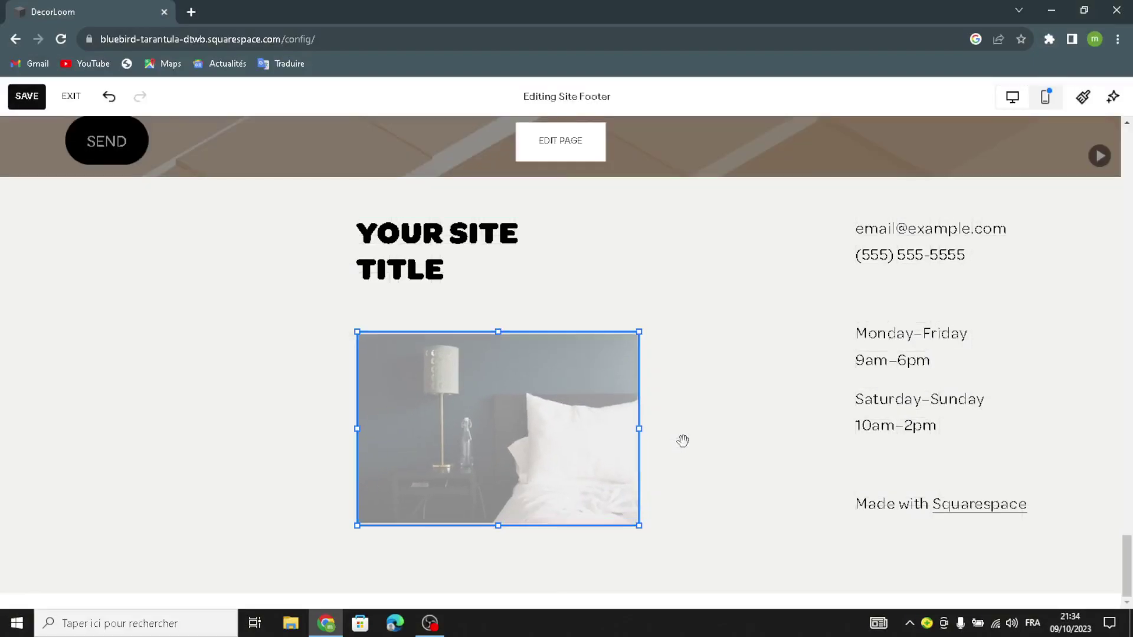
pyautogui.scroll(1, 698, 417)
pyautogui.scroll(1, 698, 416)
pyautogui.scroll(-2, 696, 413)
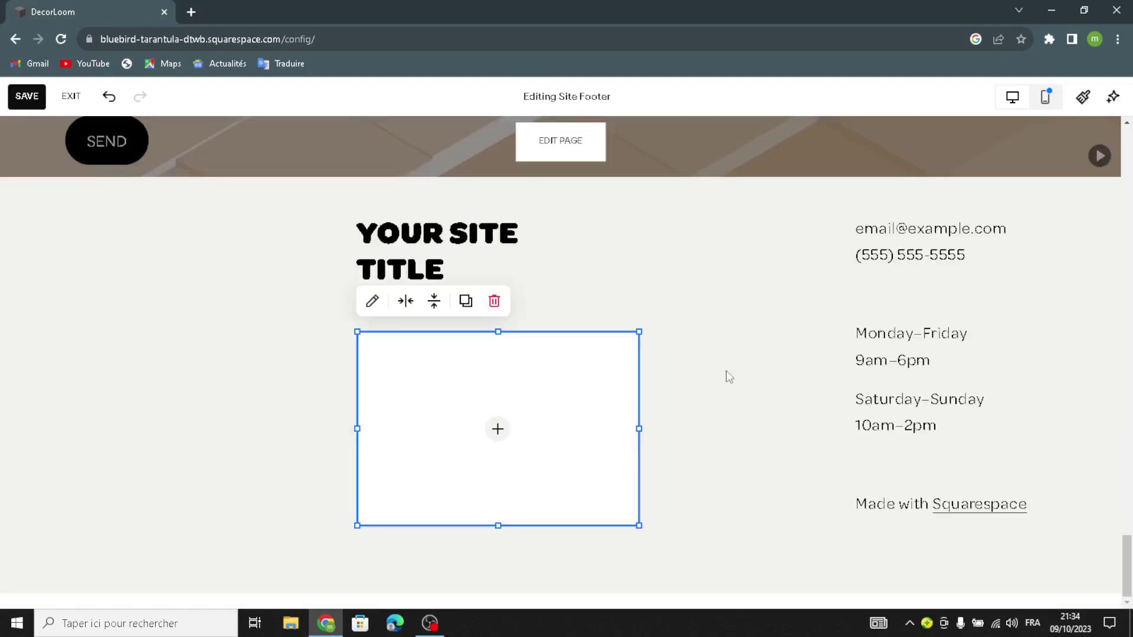
pyautogui.click(715, 330)
# Give the footer section a beige art pattern background
pyautogui.click(1045, 219)
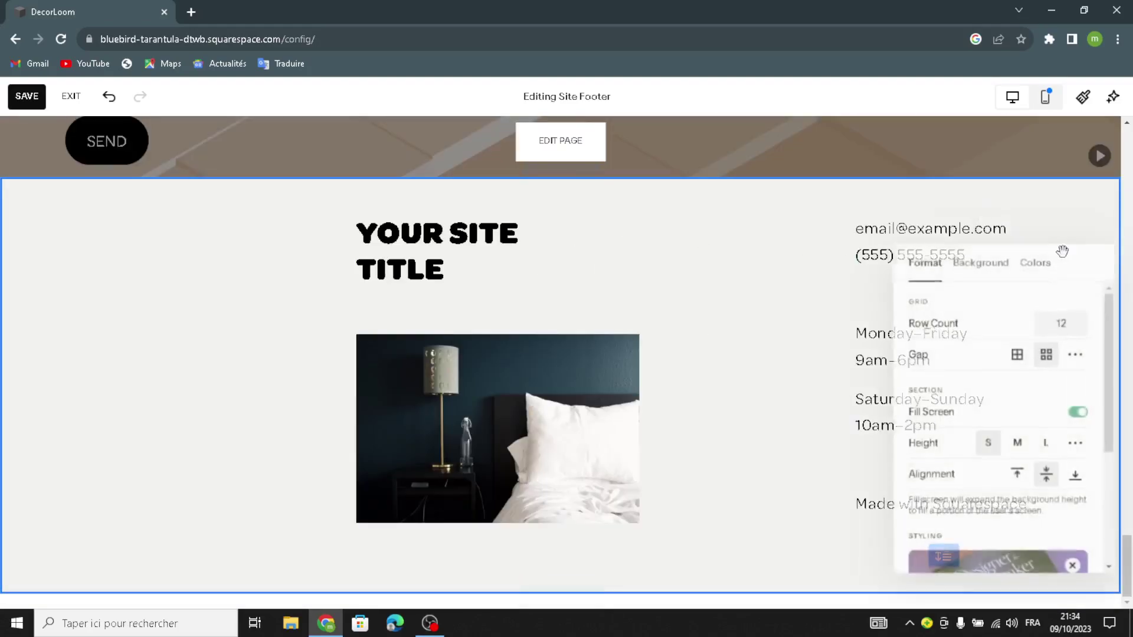
pyautogui.click(979, 259)
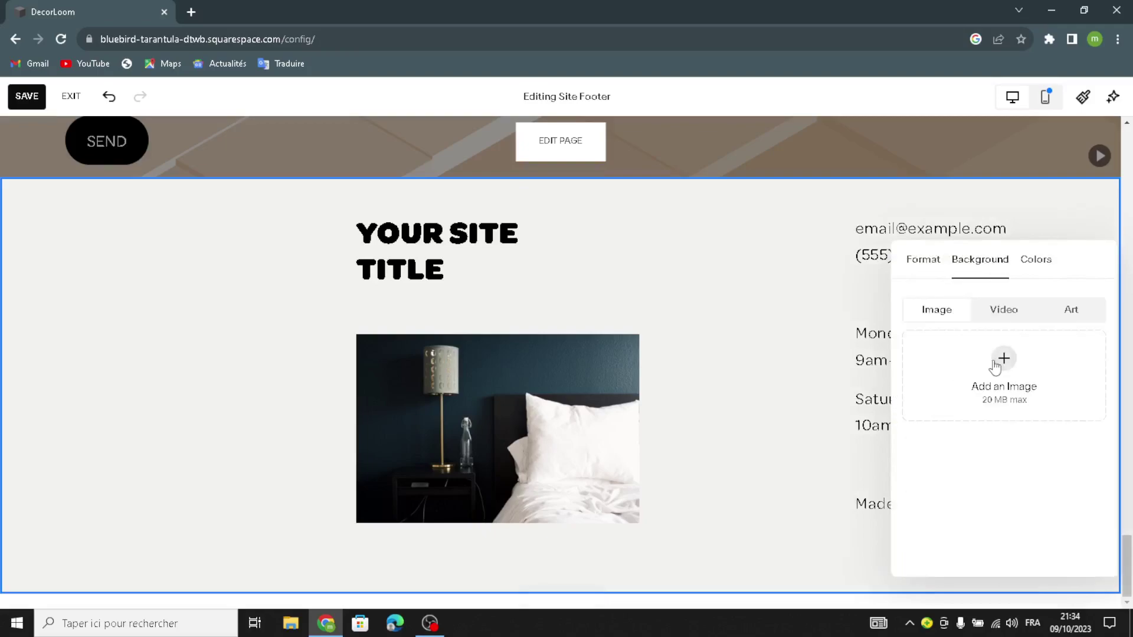
pyautogui.click(1071, 309)
pyautogui.scroll(-5, 1037, 472)
pyautogui.click(1046, 419)
pyautogui.click(164, 394)
# Exit footer editing and choose to save the changes
pyautogui.scroll(20, 602, 259)
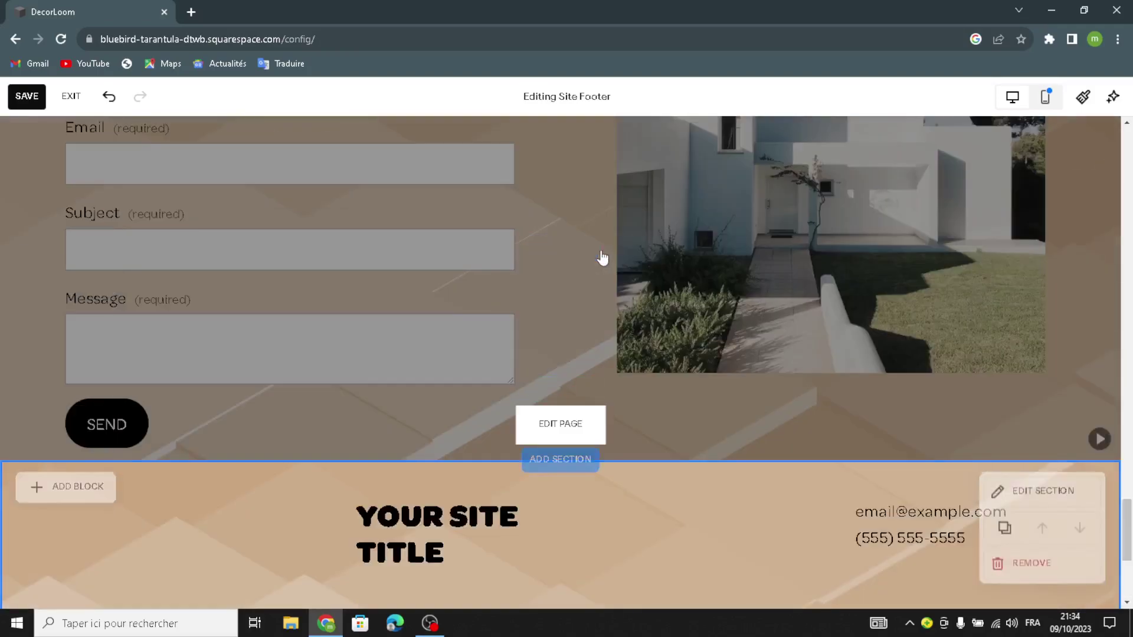
pyautogui.scroll(10, 598, 261)
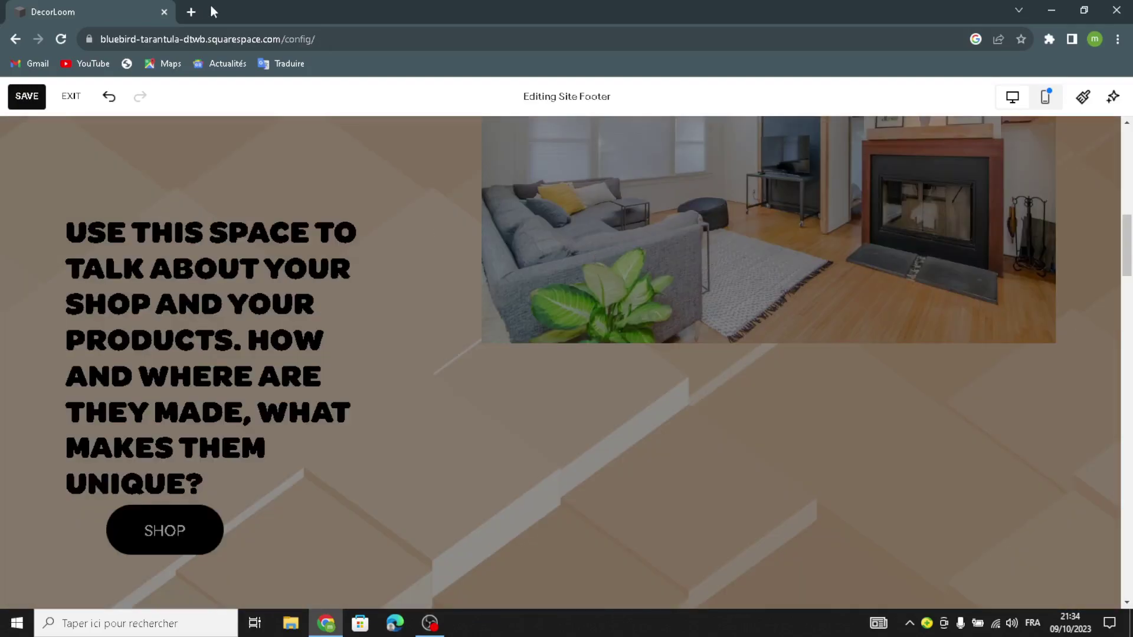
pyautogui.click(73, 97)
pyautogui.click(223, 203)
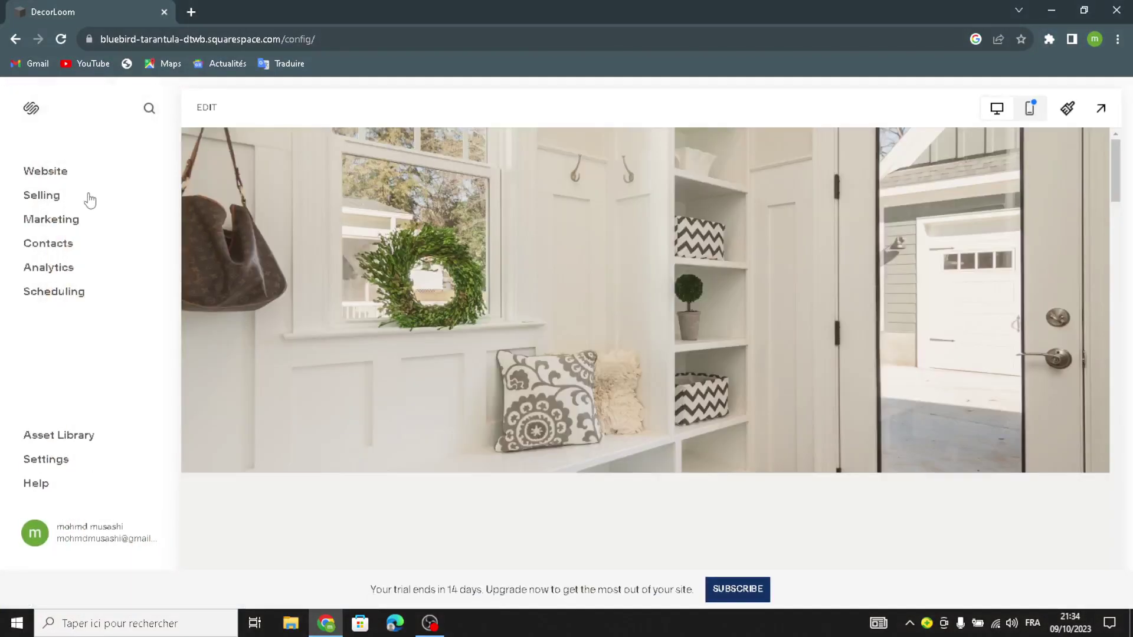
# Go to the Selling area from the site dashboard sidebar
pyautogui.click(49, 201)
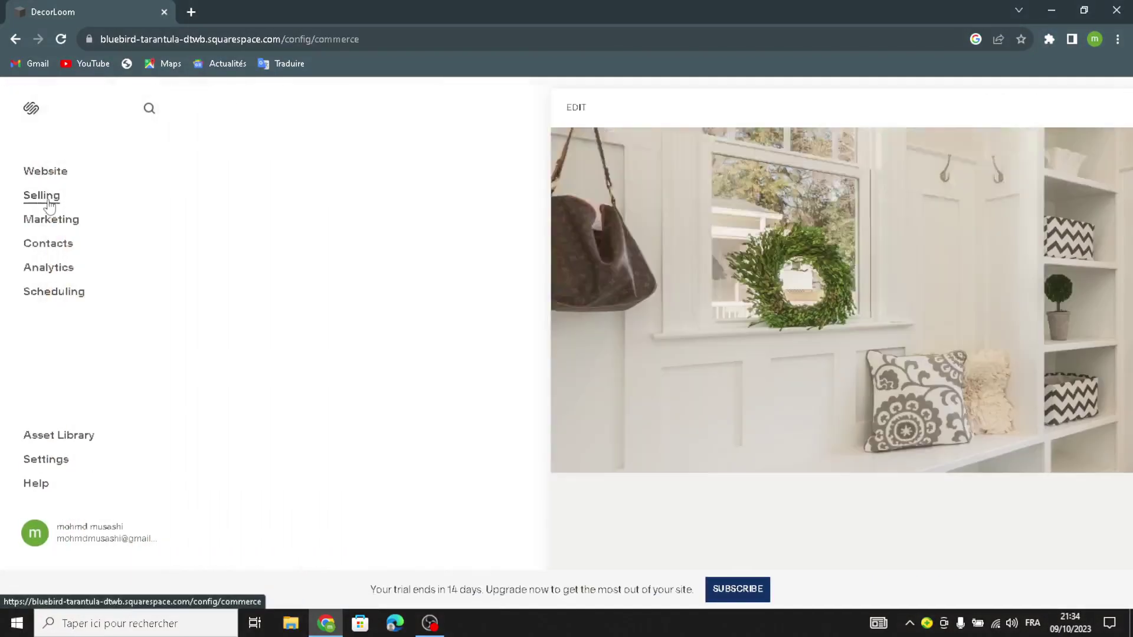